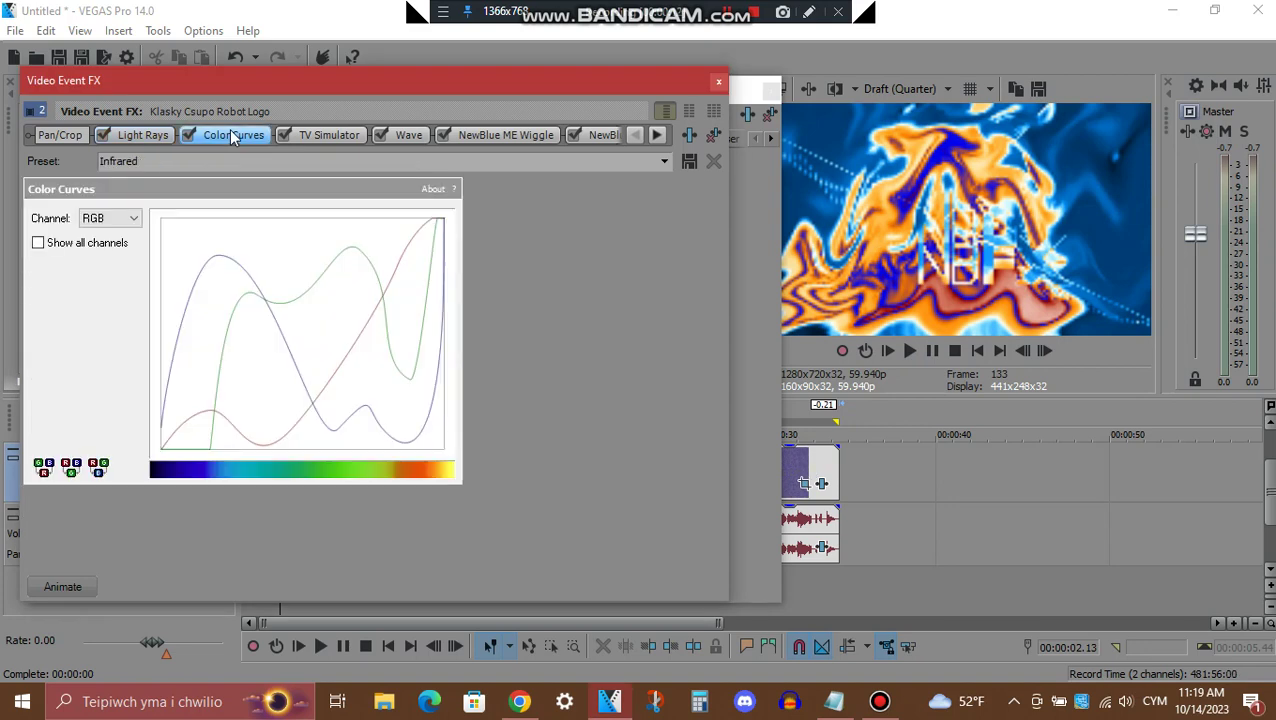
- Examine the TV Simulator, Wave and three NewBlue ME Wiggle settings in the blue-and-orange clip's video effects chain
click(333, 137)
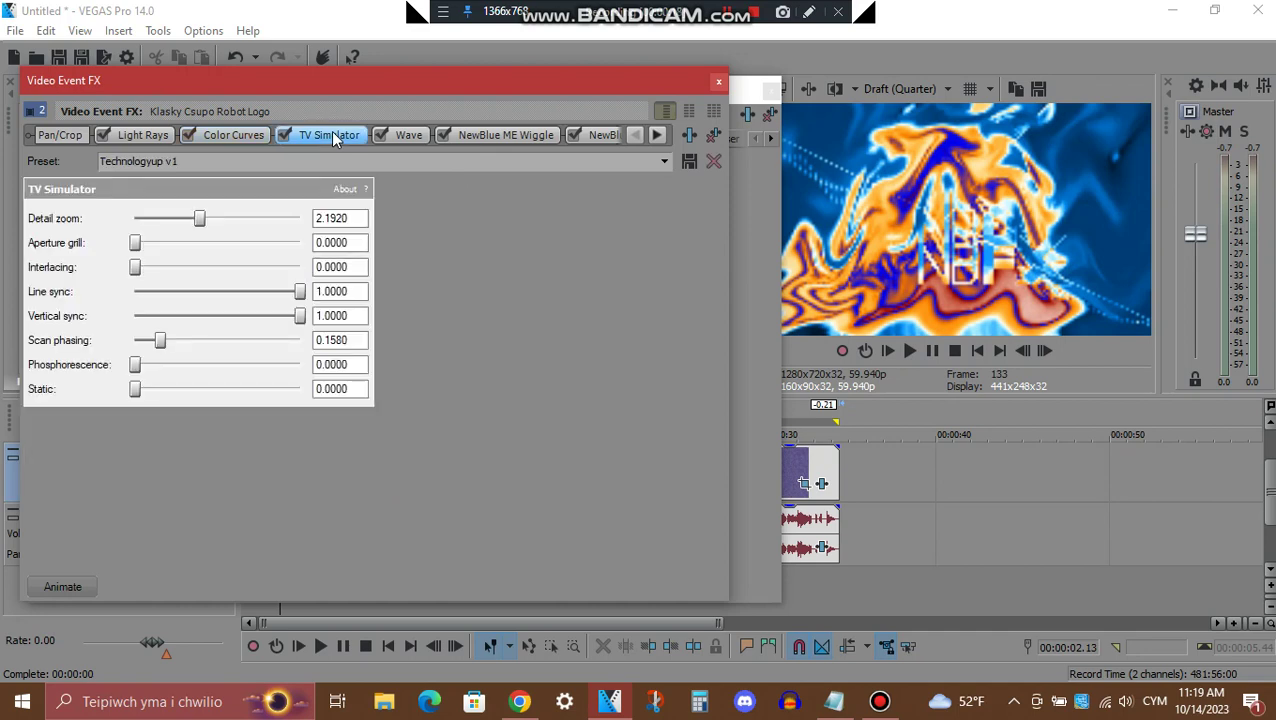
click(416, 135)
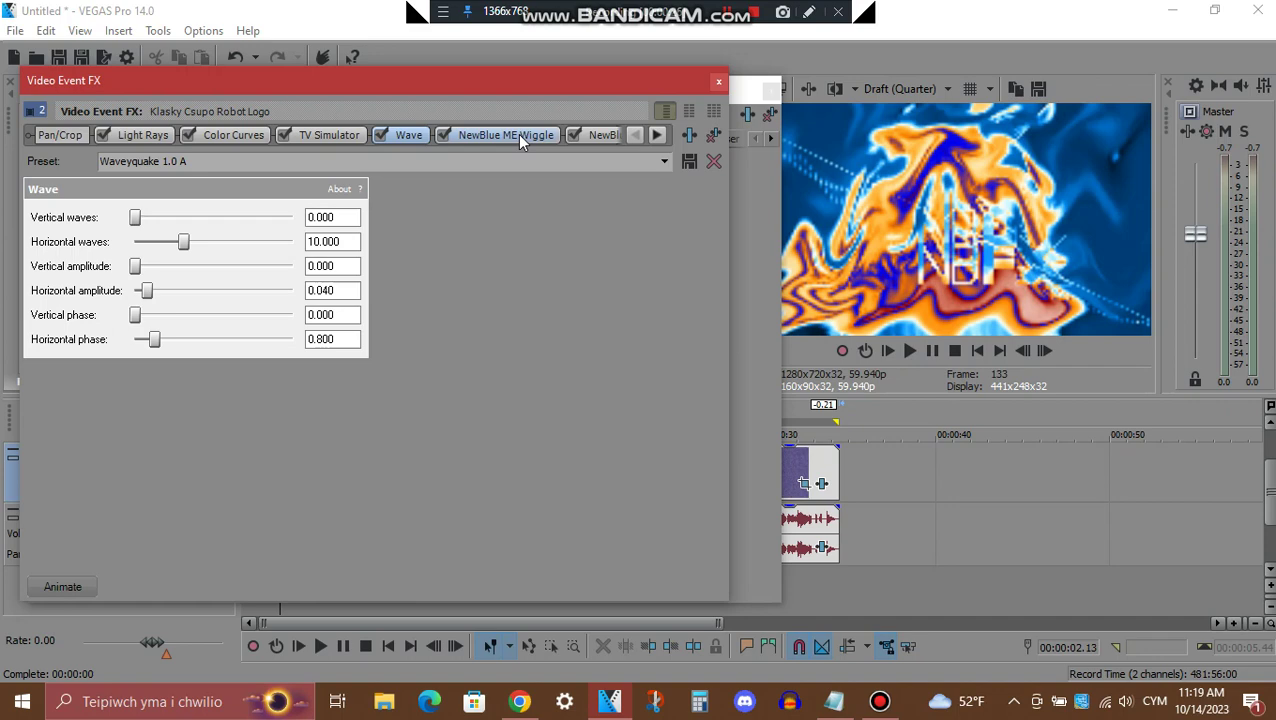
click(656, 135)
click(656, 136)
click(656, 136)
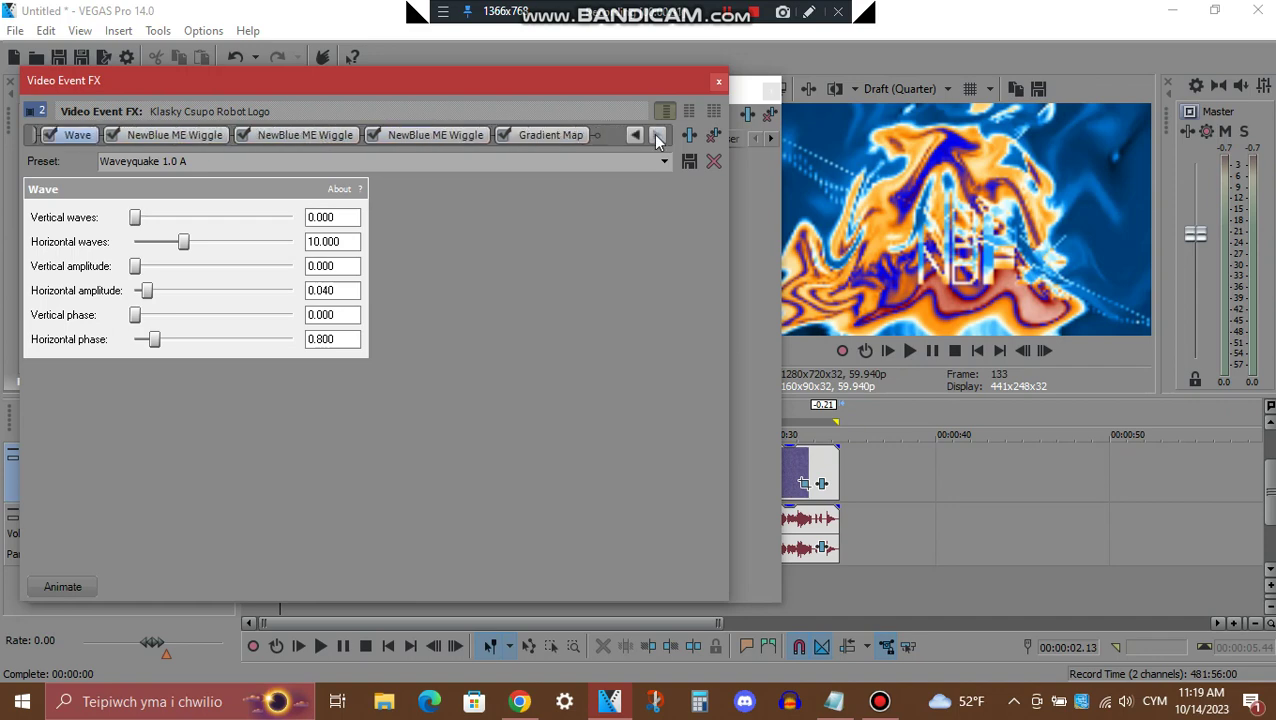
click(198, 136)
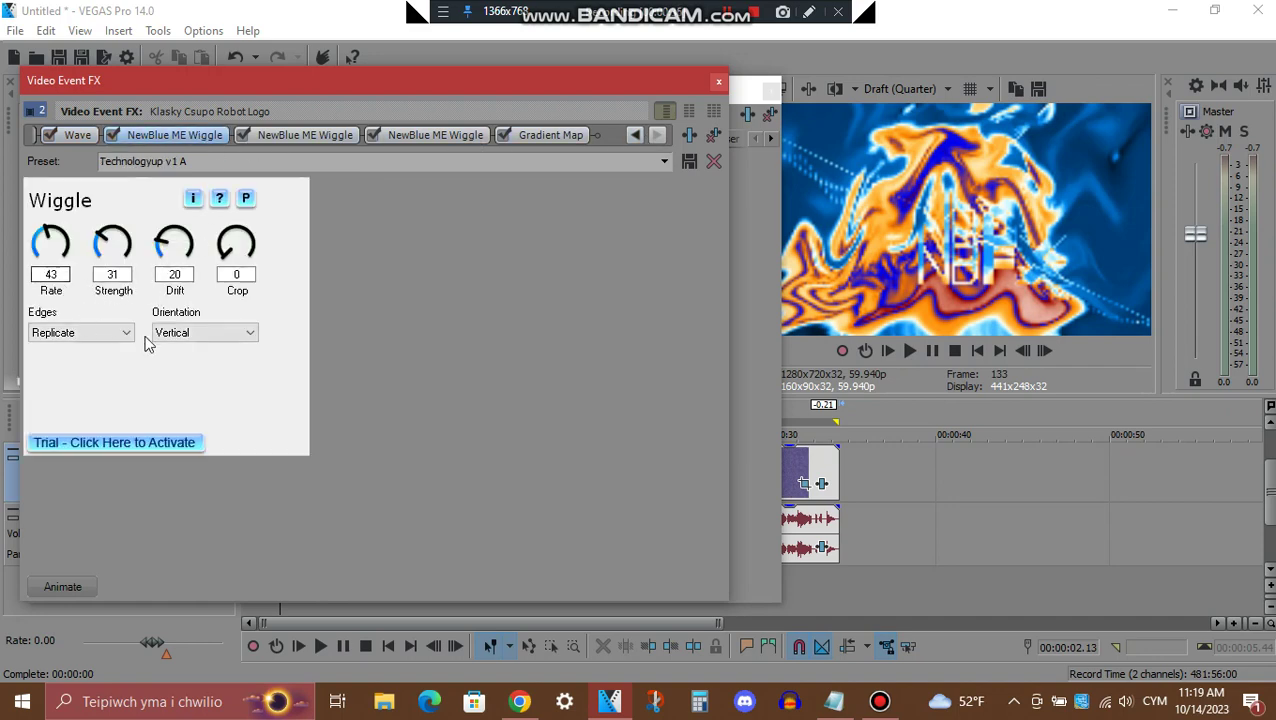
click(324, 134)
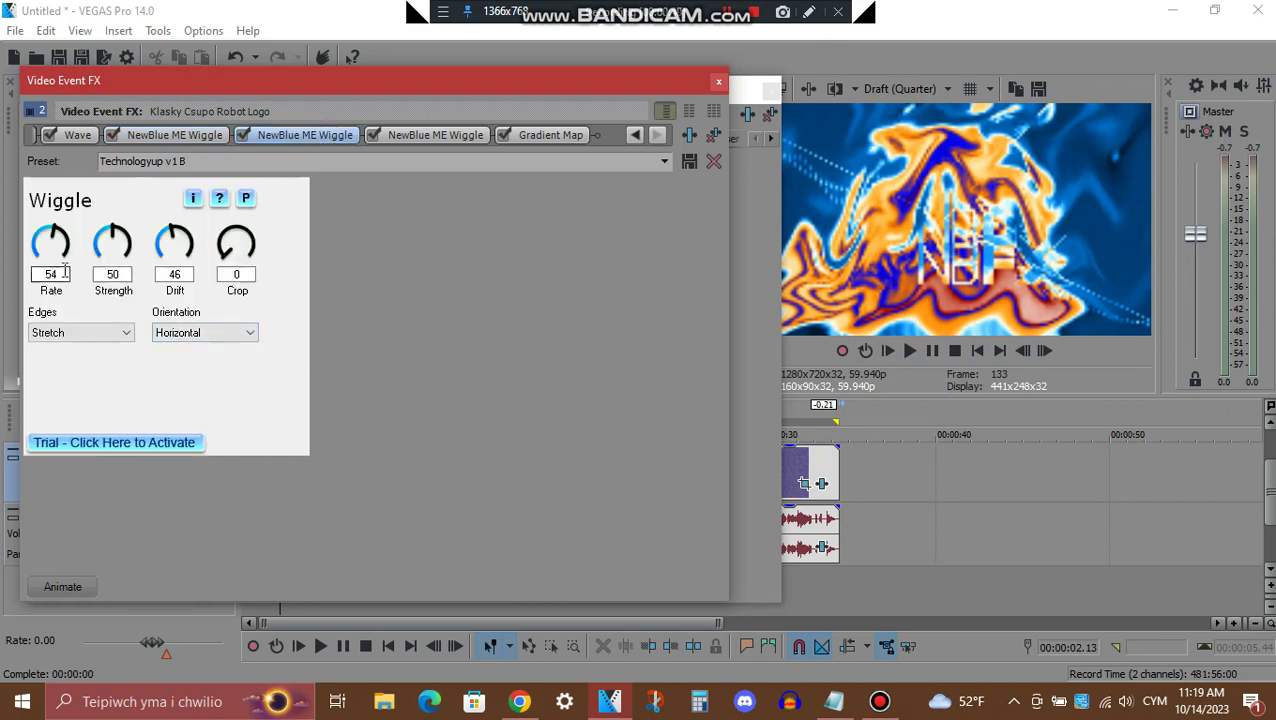
click(464, 134)
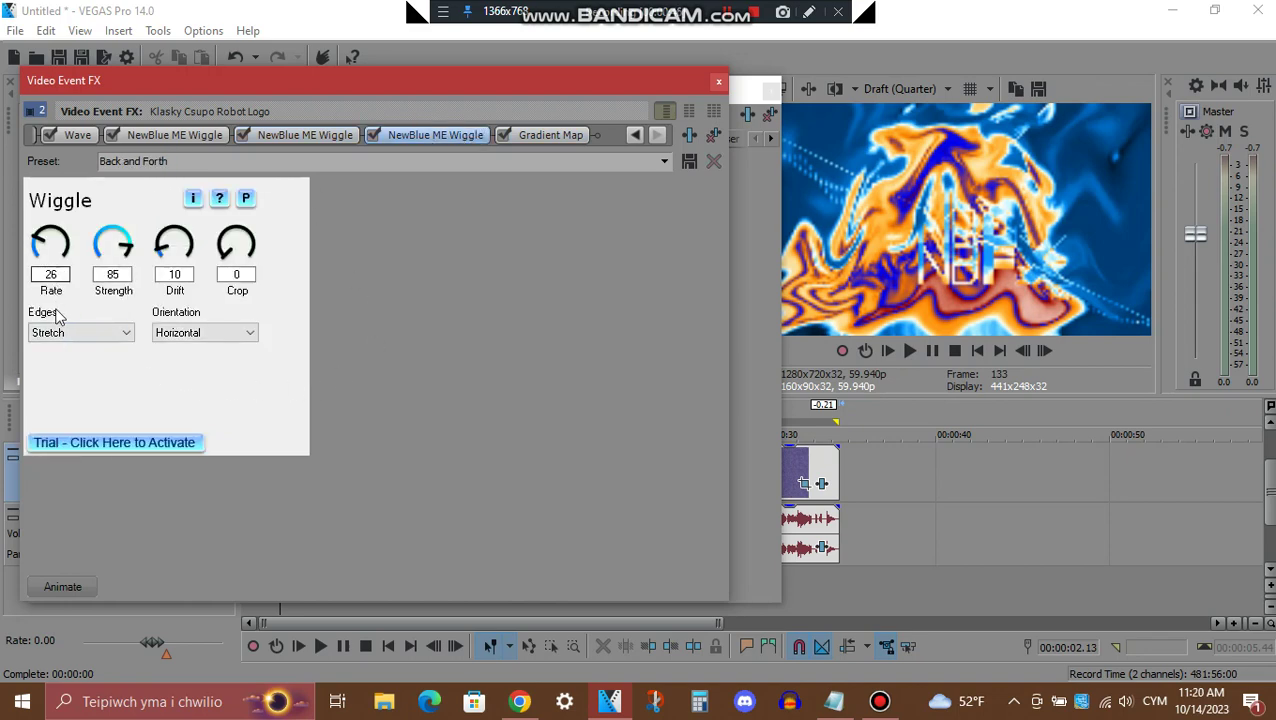
- Examine the Gradient Map of the blue-and-orange clip, stepping through the colours of control points 1 to 6
click(574, 141)
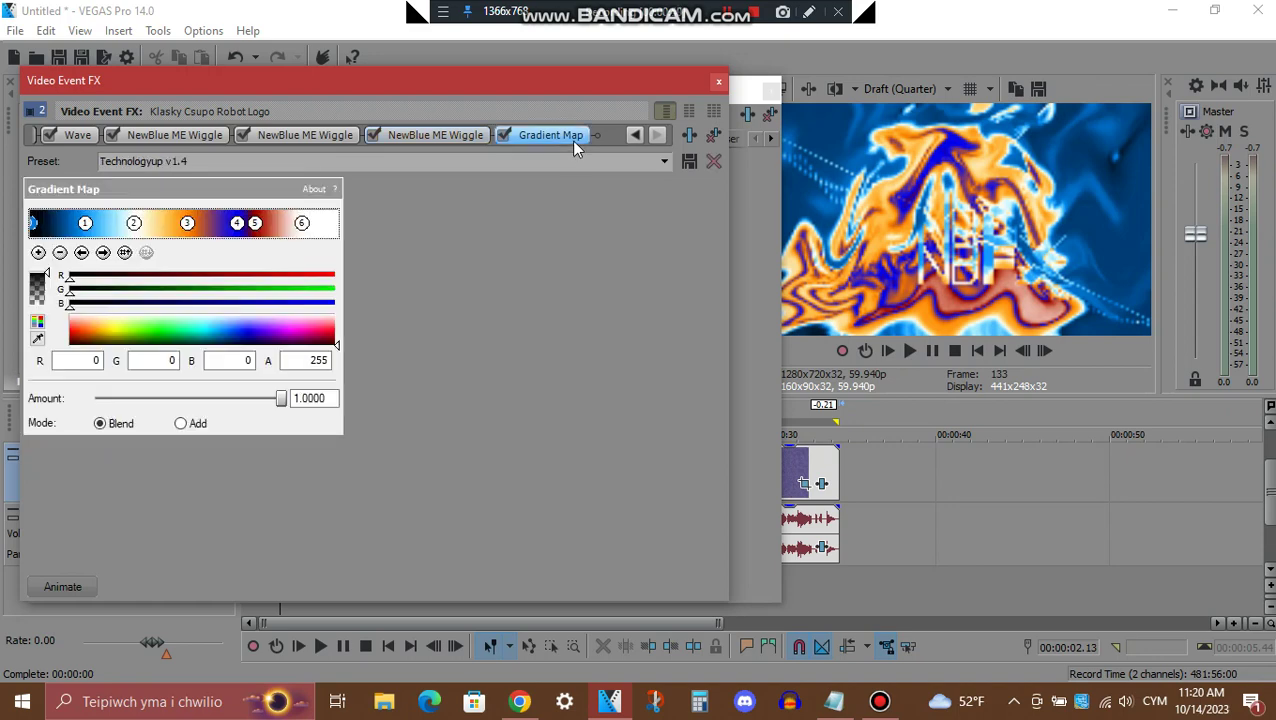
click(103, 253)
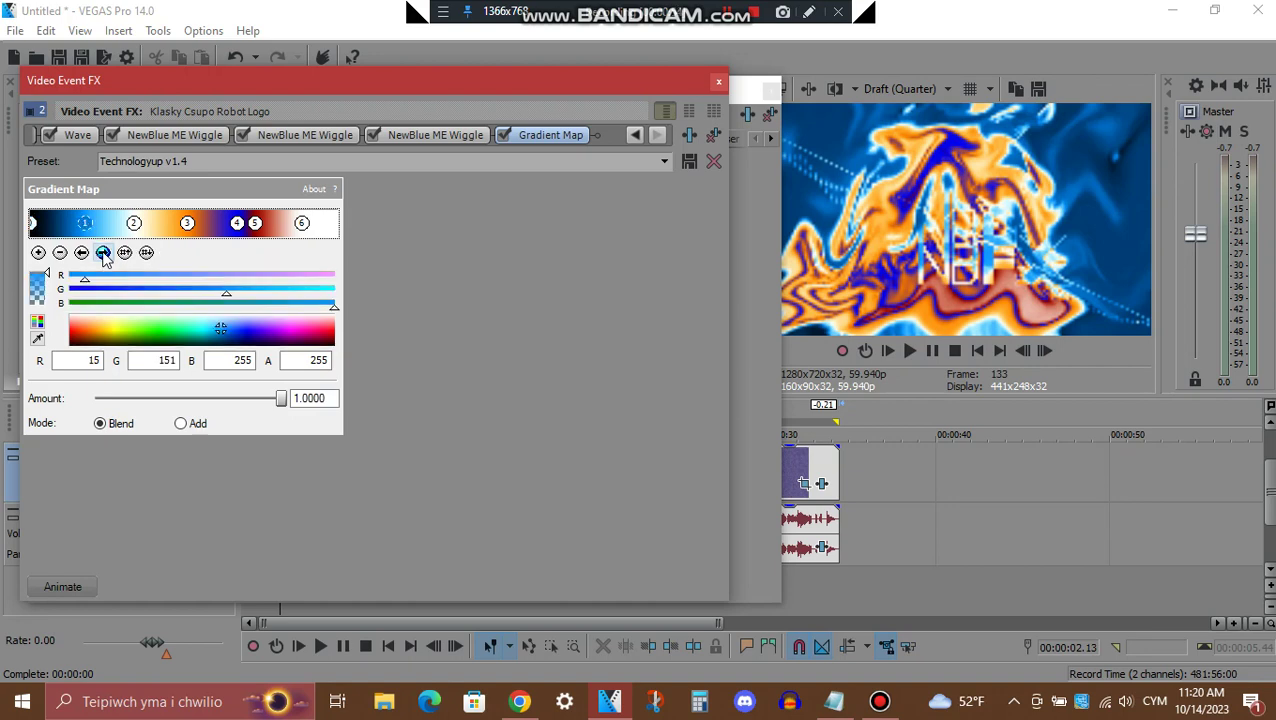
click(103, 253)
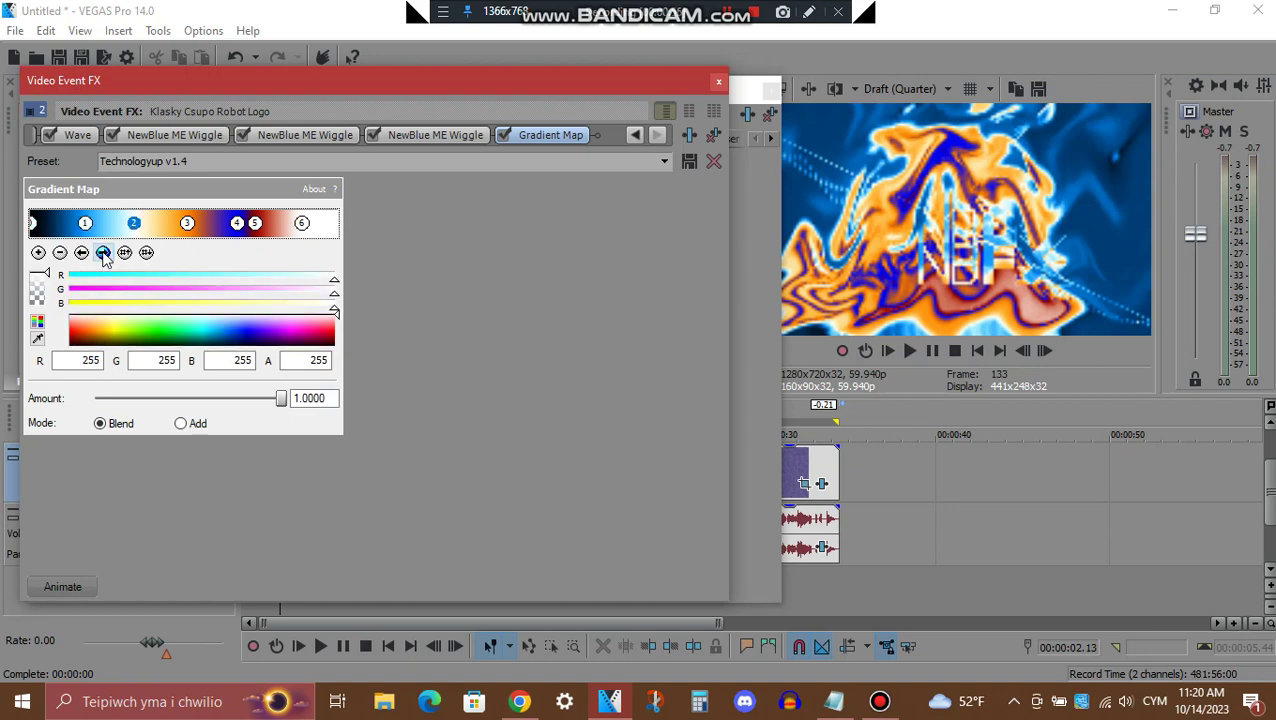
click(103, 253)
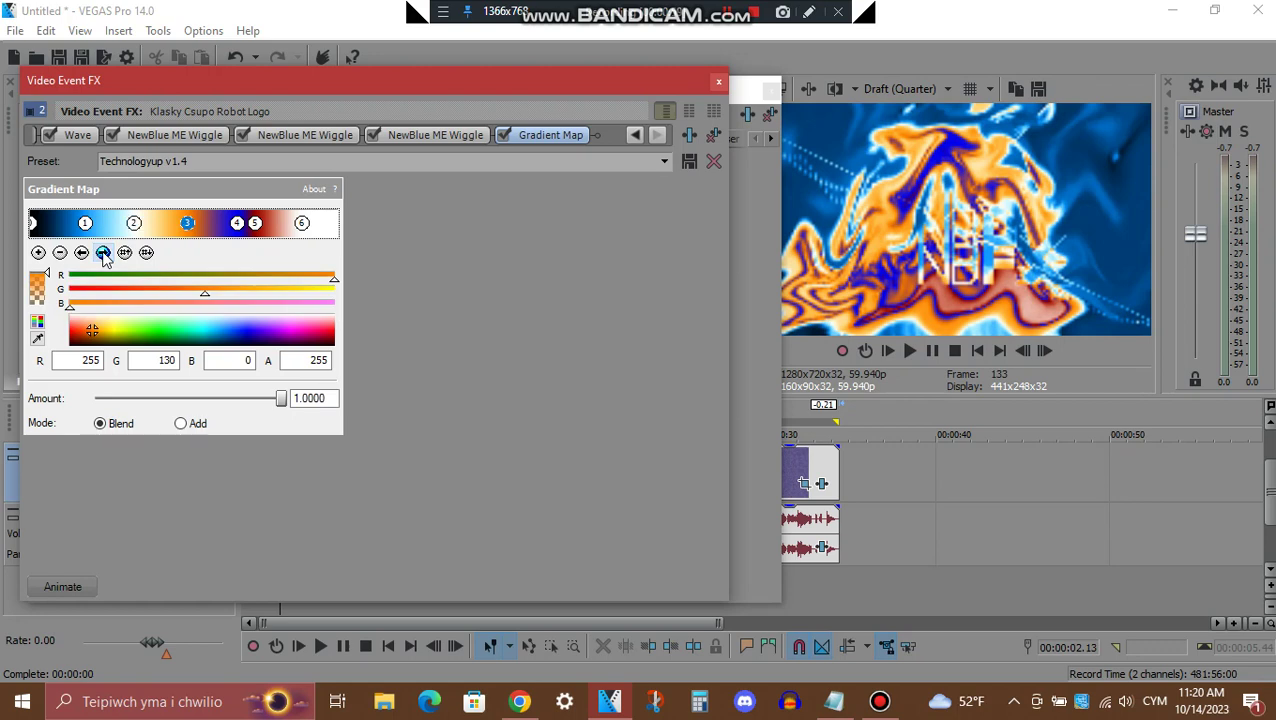
click(103, 253)
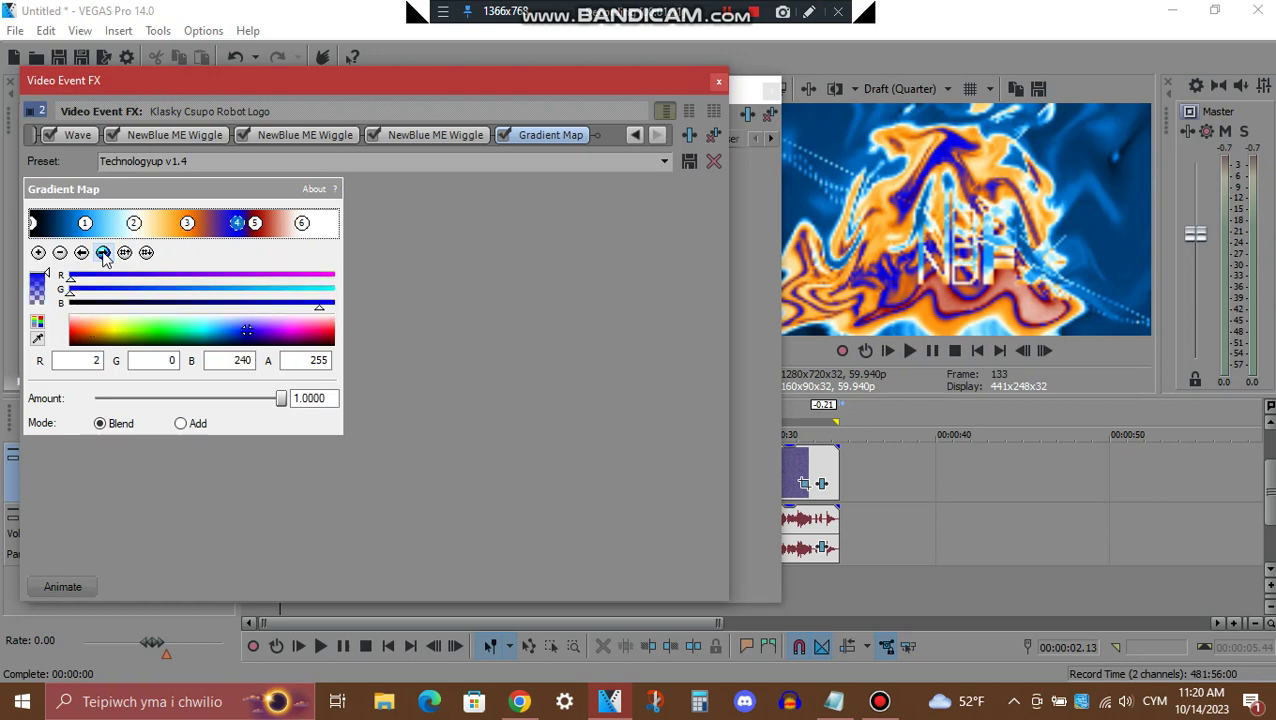
click(103, 253)
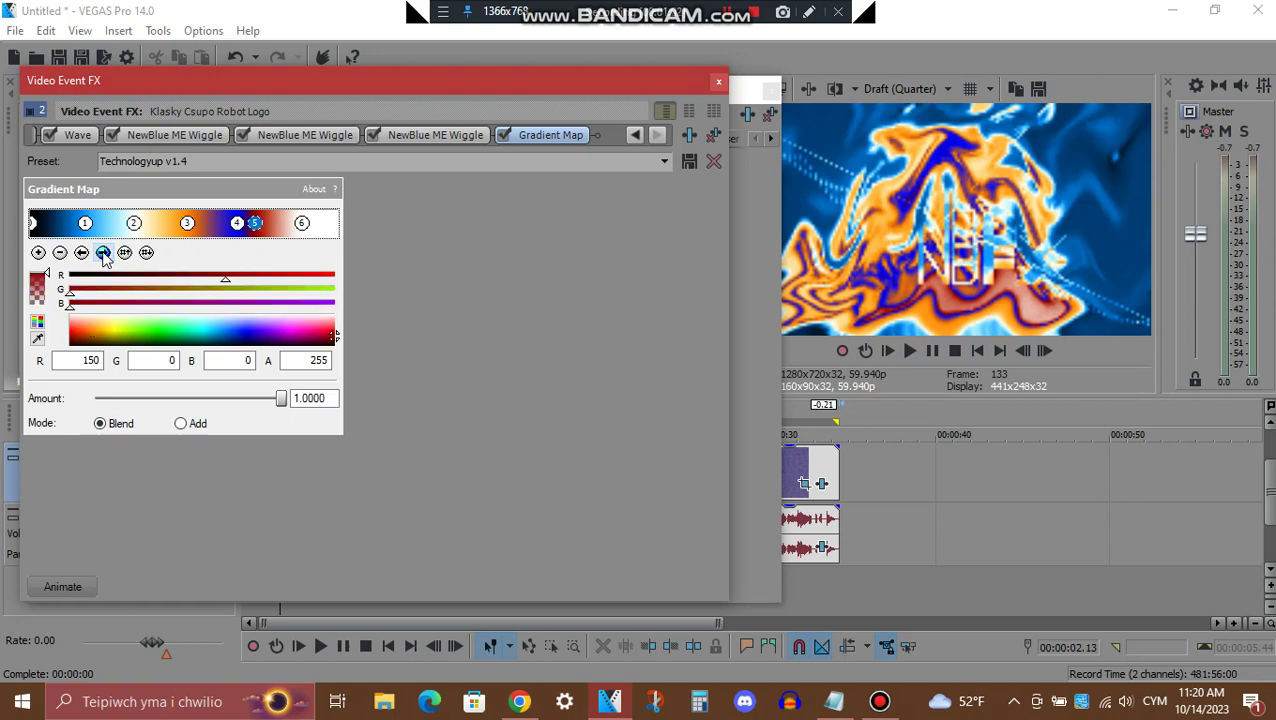
click(103, 253)
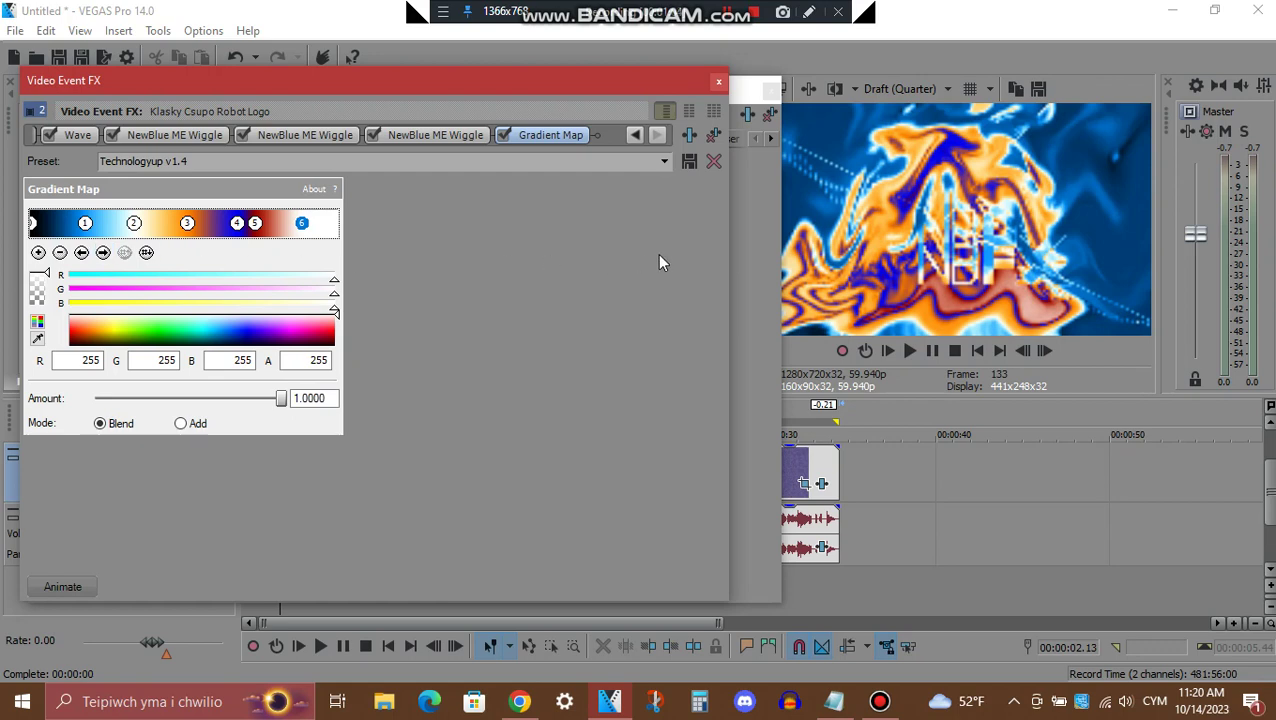
- Examine the clip's audio effects from ExpressFX Chorus through Amplitude Modulation, Orange Vocoder and TAL BitCrusher to tb_grumblebum
click(757, 257)
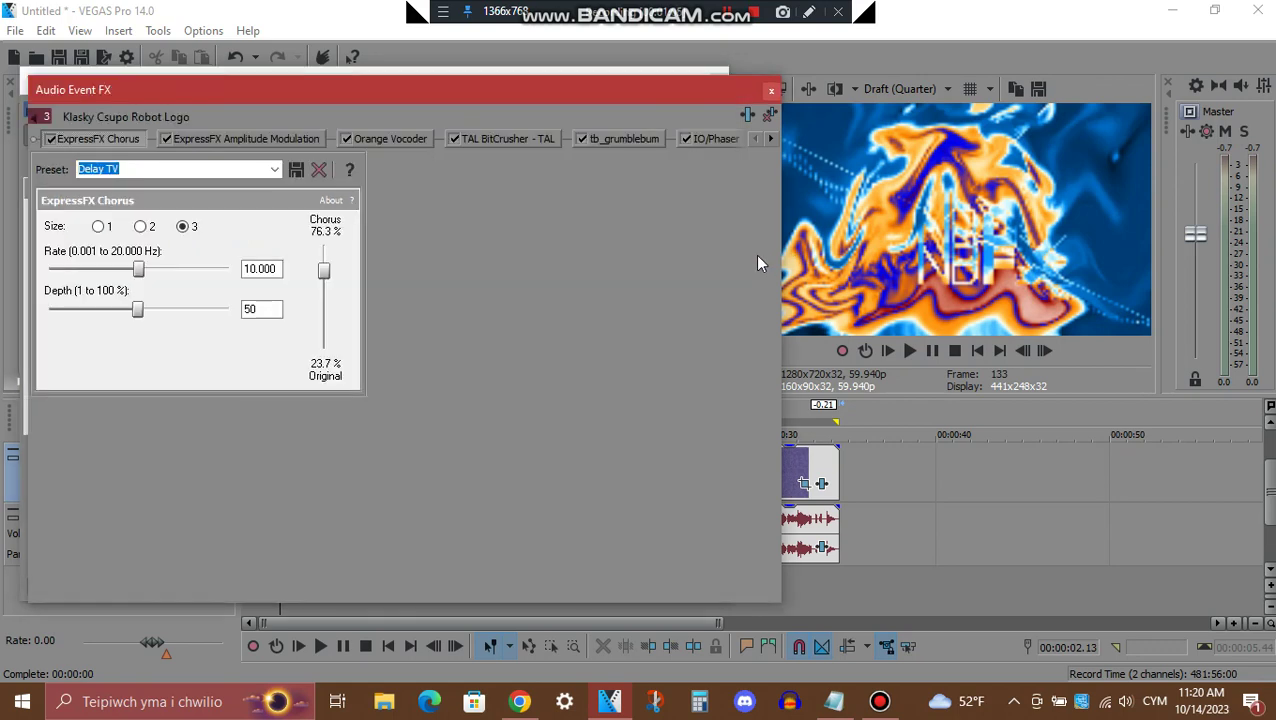
click(257, 140)
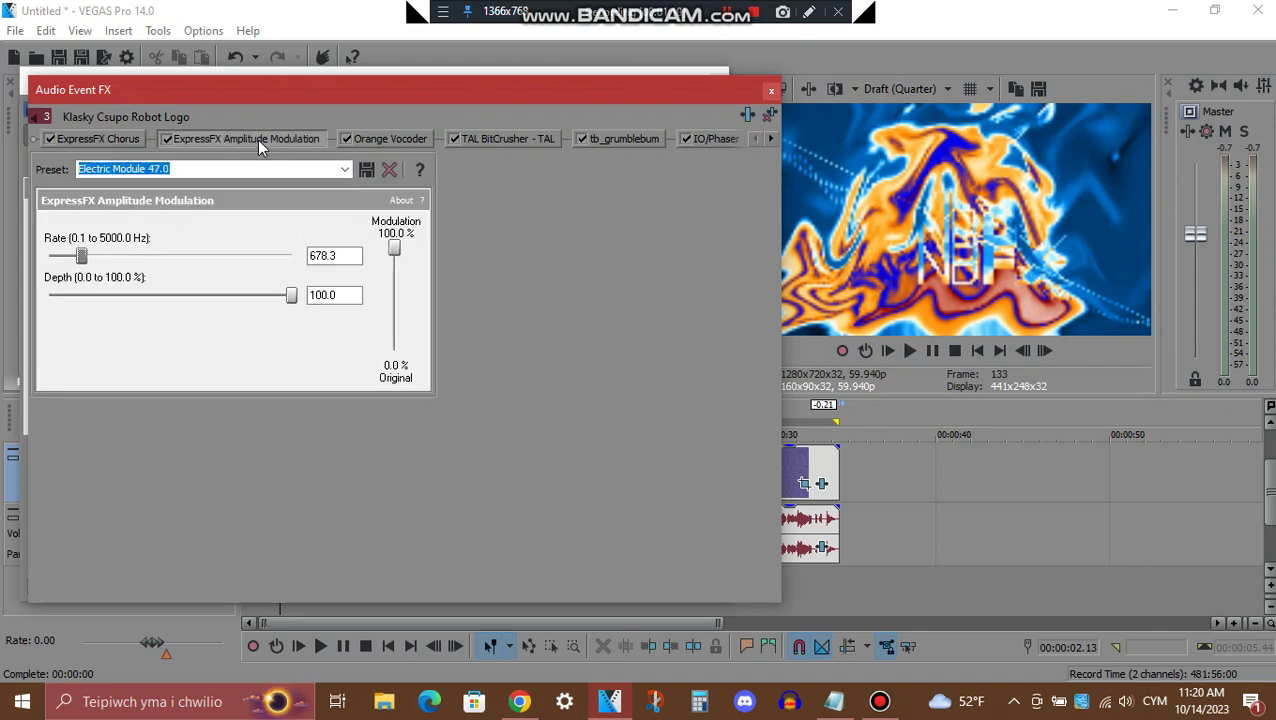
click(403, 137)
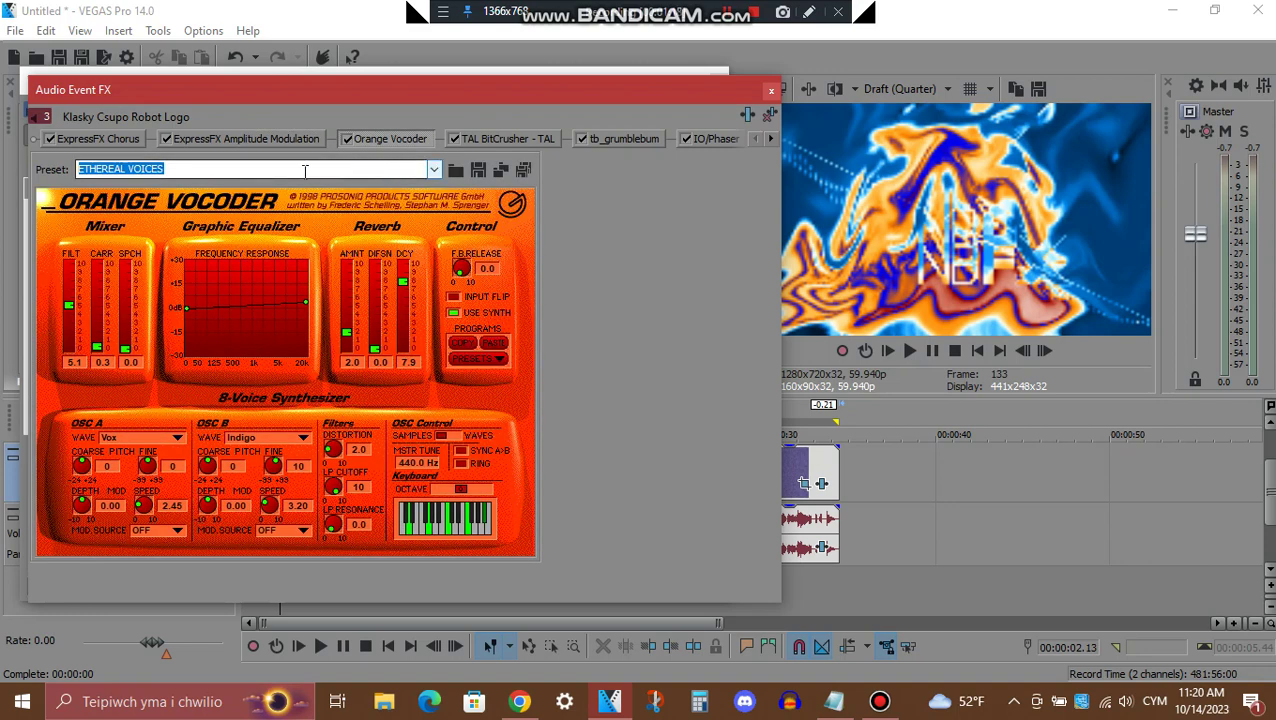
click(490, 137)
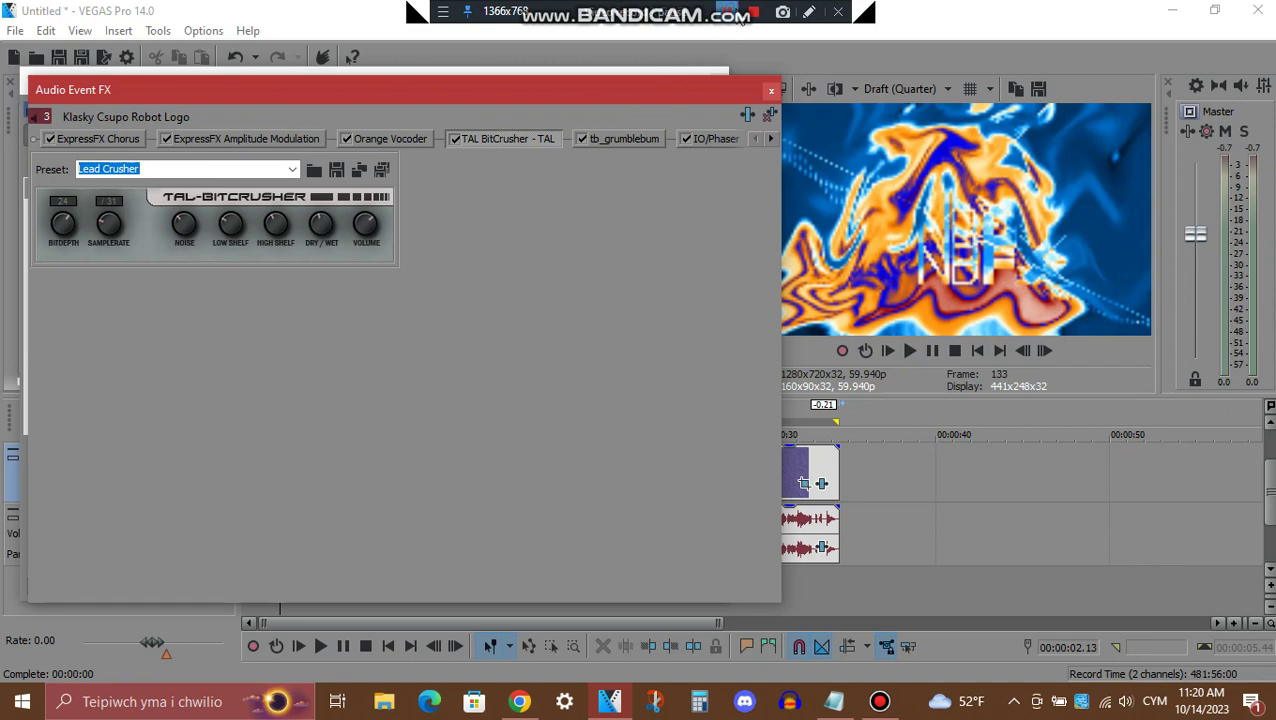
click(612, 141)
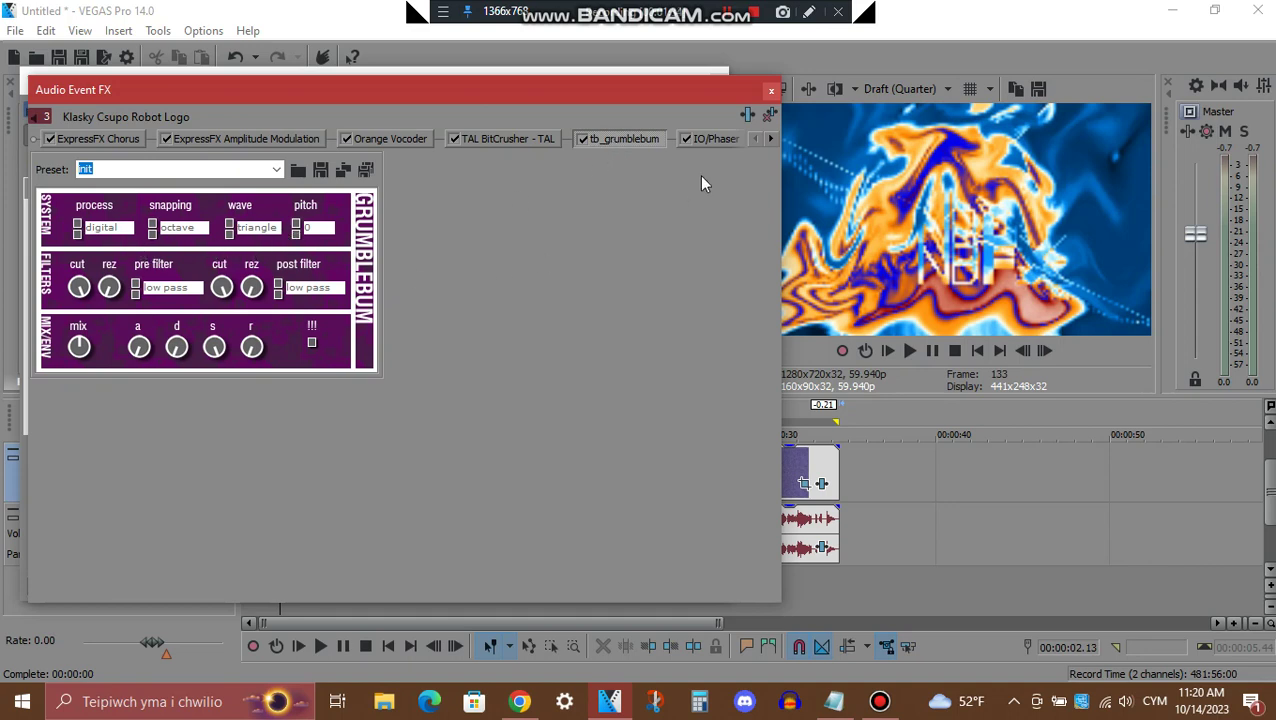
- Examine the IO/Phaser and the full IL Vocodex settings at the end of the audio effects chain
click(768, 140)
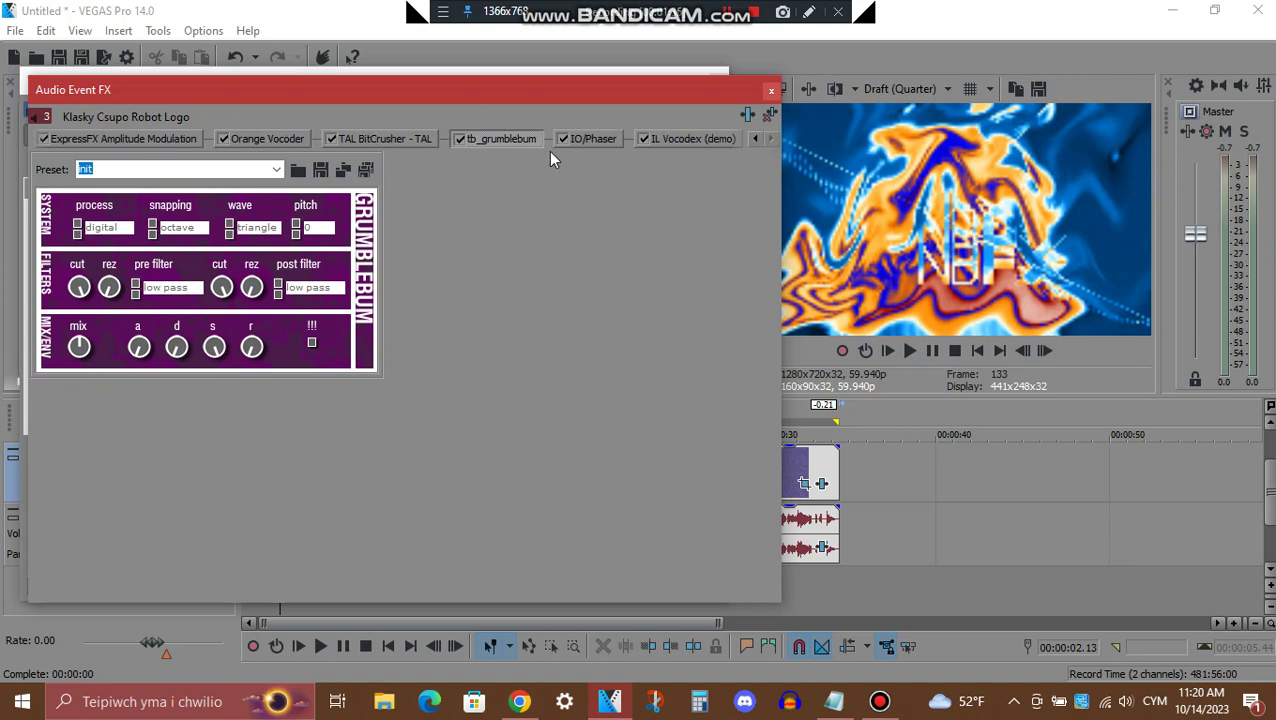
click(592, 139)
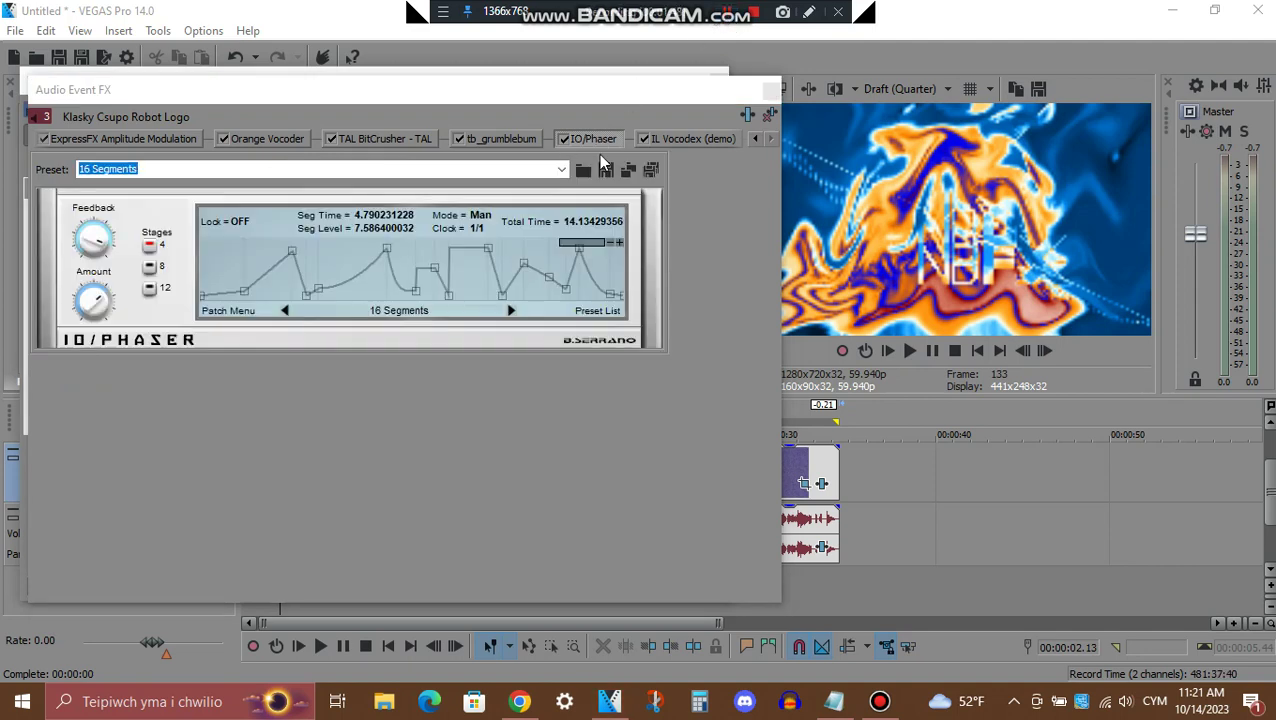
click(431, 255)
click(679, 140)
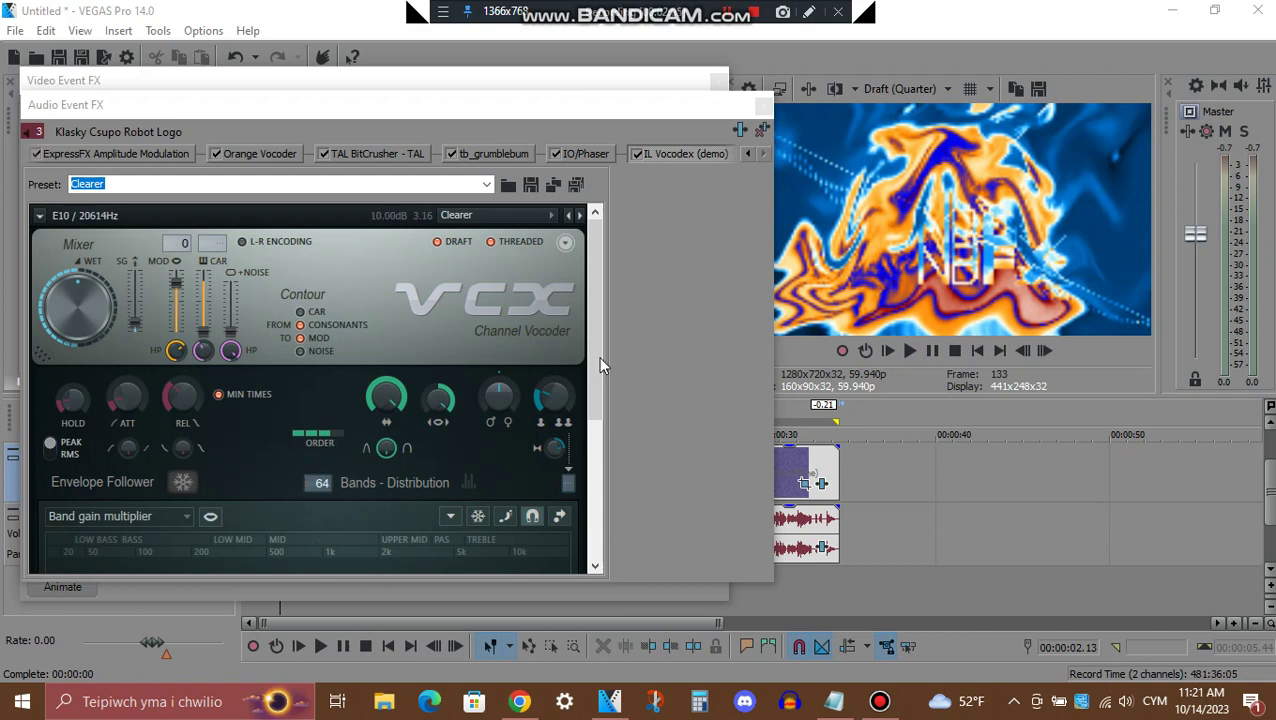
mouse_move(593, 316)
mouse_down()
mouse_move(600, 509)
mouse_move(595, 390)
mouse_move(599, 450)
mouse_up()
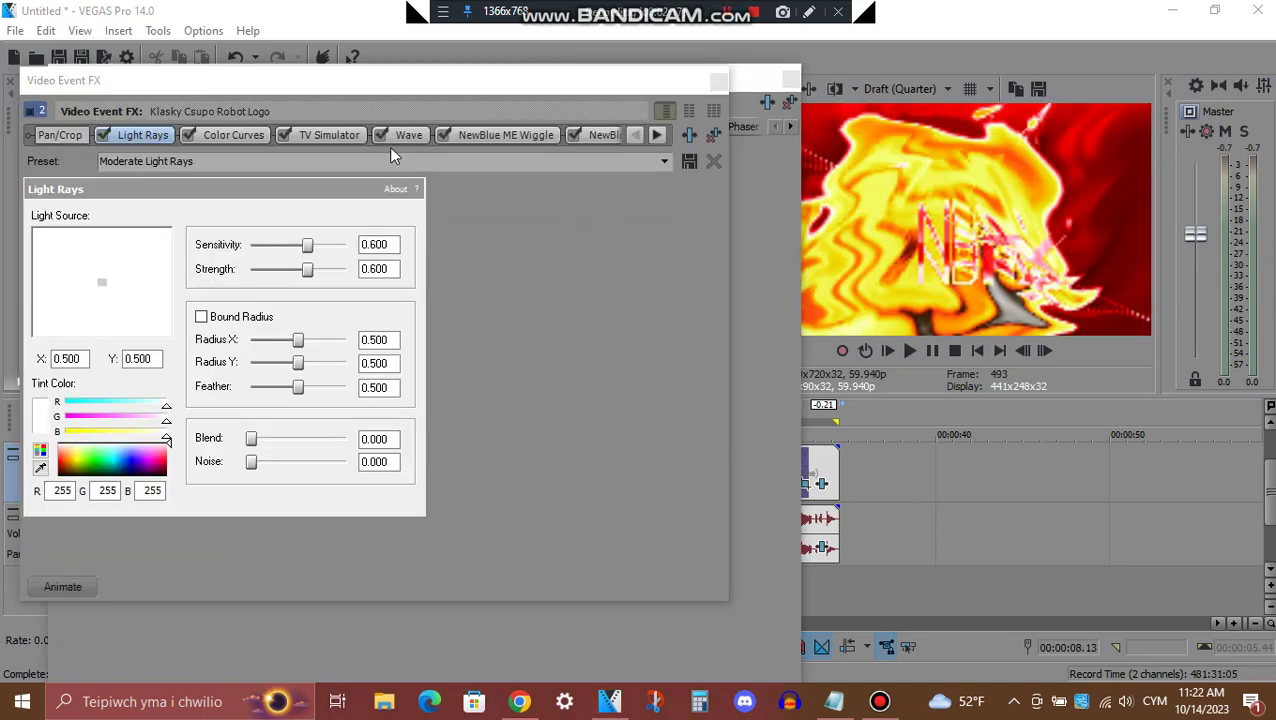
- Examine the Color Curves, TV Simulator, Wave and three NewBlue ME Wiggle settings in the red-and-yellow clip's video effects chain
click(246, 133)
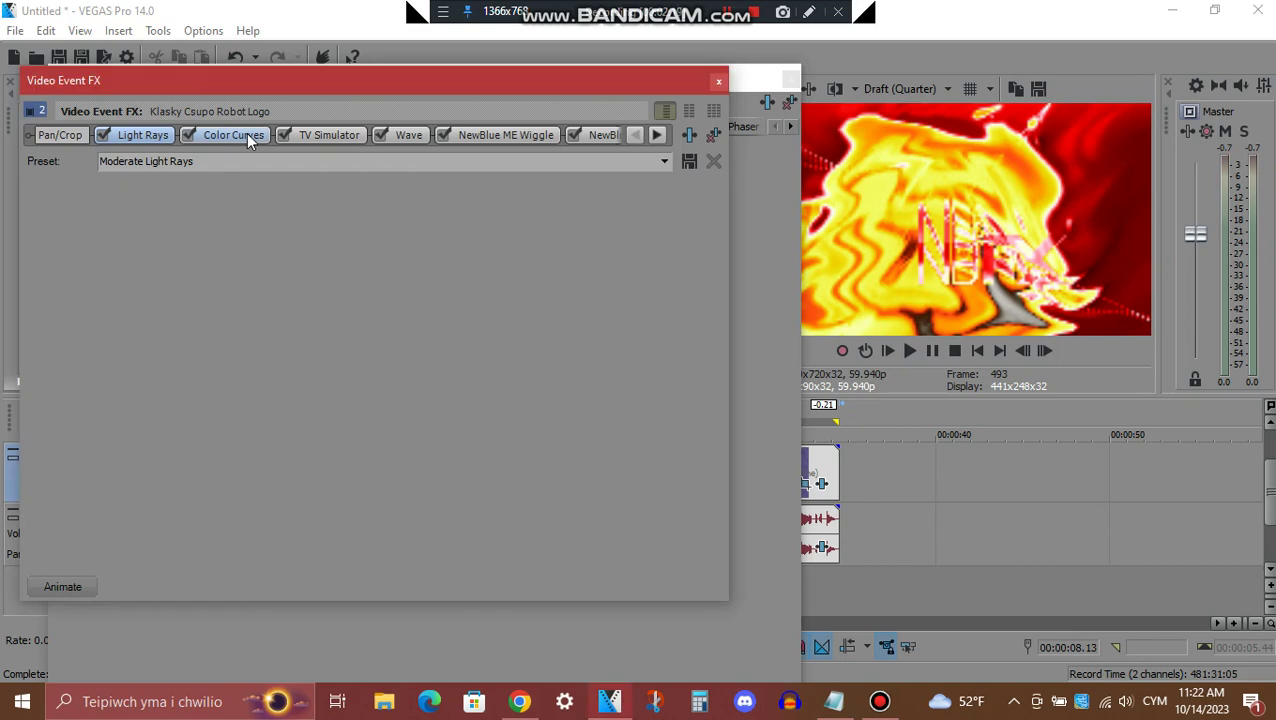
click(340, 135)
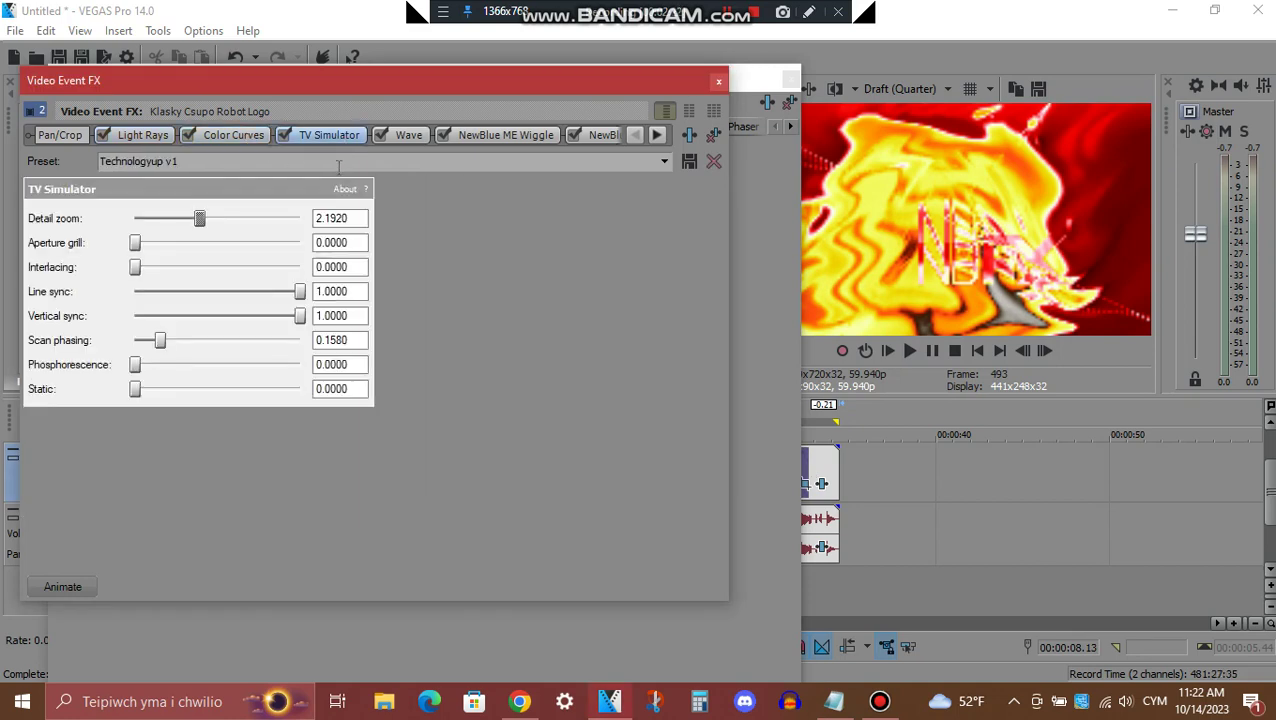
click(405, 137)
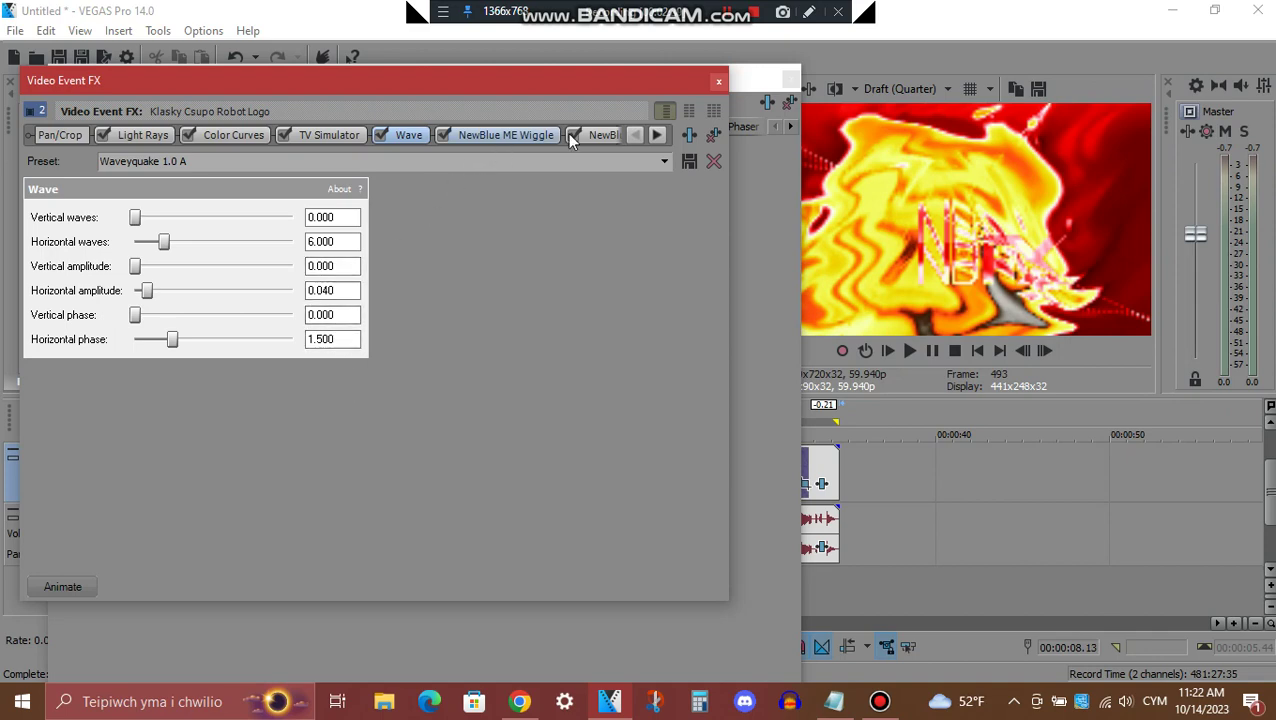
click(656, 135)
click(656, 135)
click(656, 135)
click(656, 135)
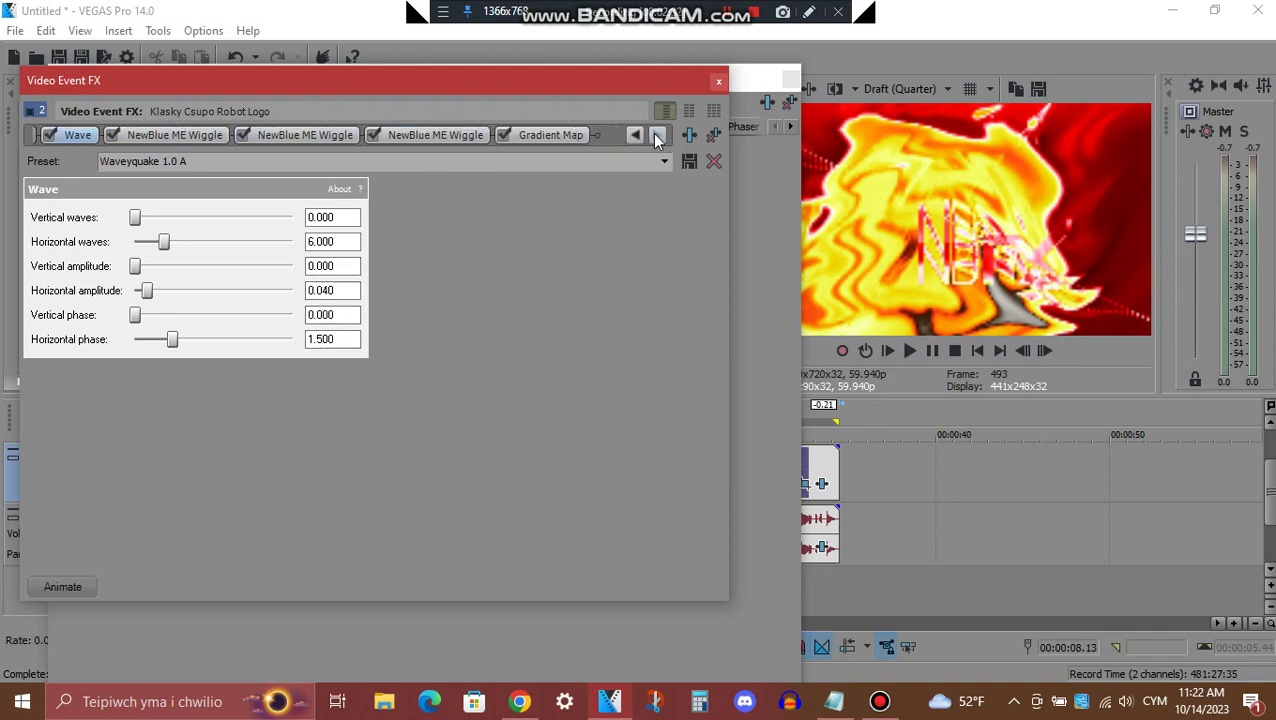
click(165, 135)
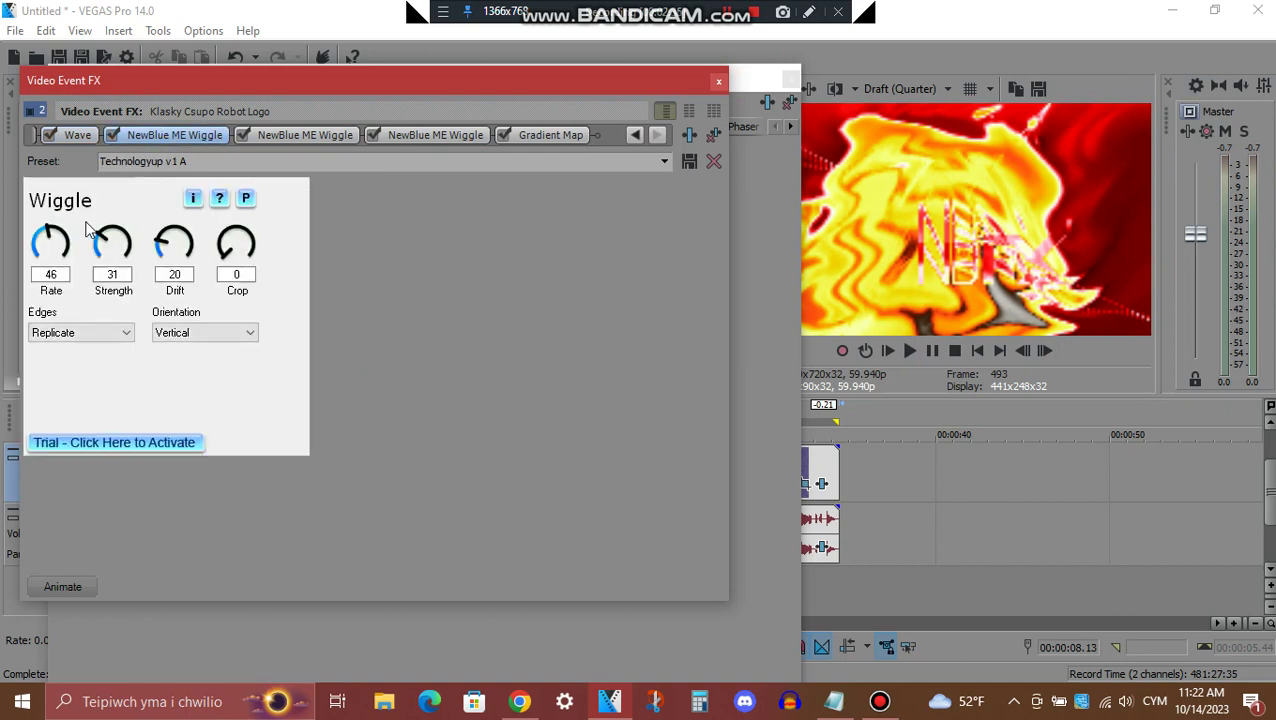
click(345, 138)
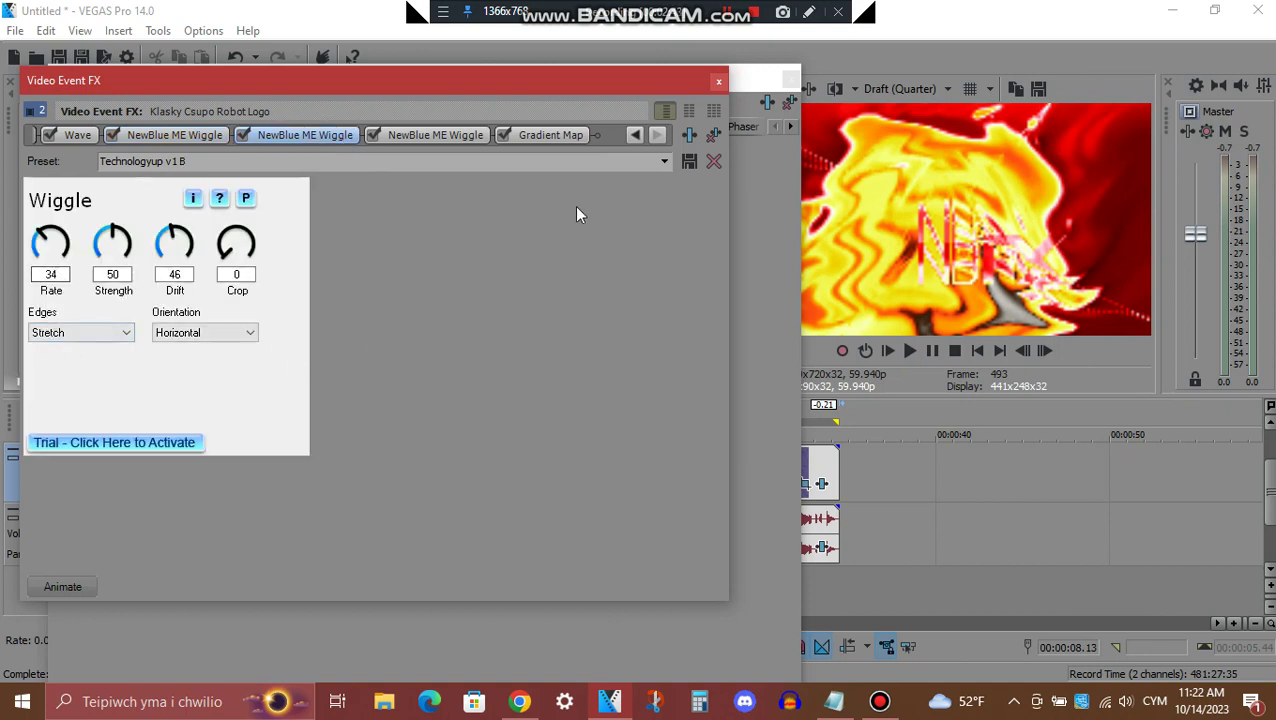
click(478, 135)
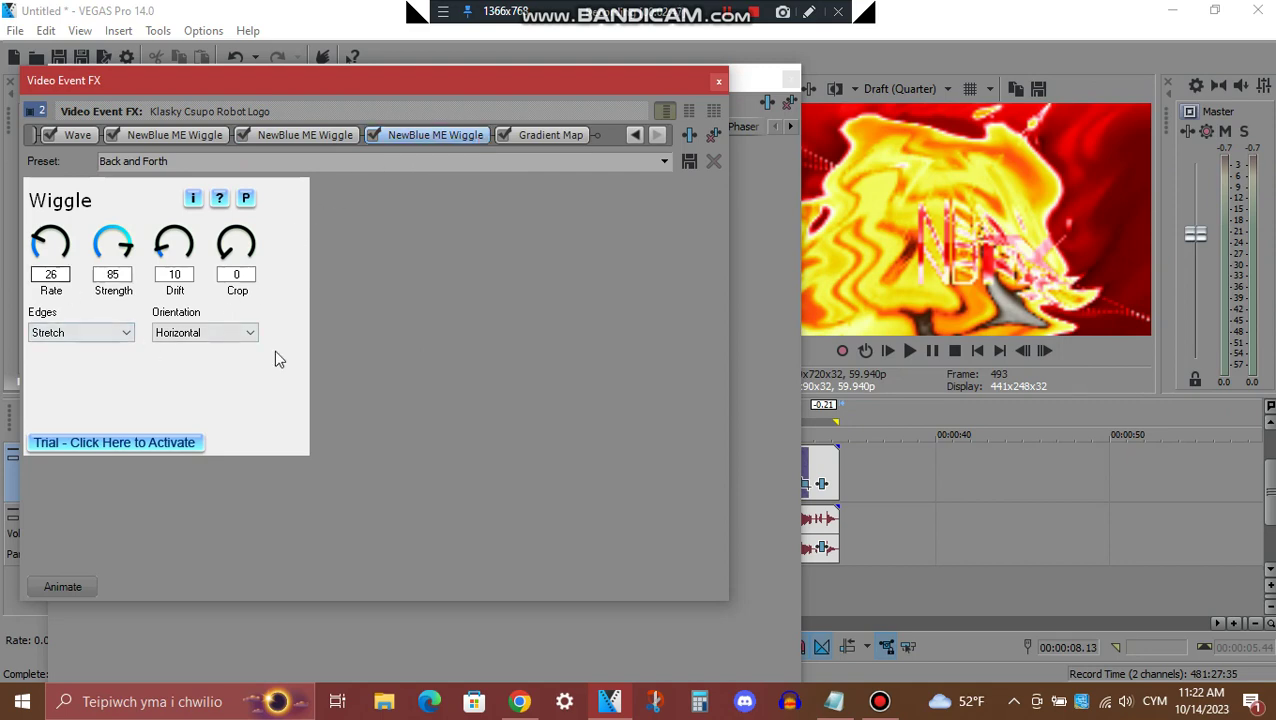
- Examine the Gradient Map of the red-and-yellow clip, stepping through the colours of control points 1 to 6
click(549, 136)
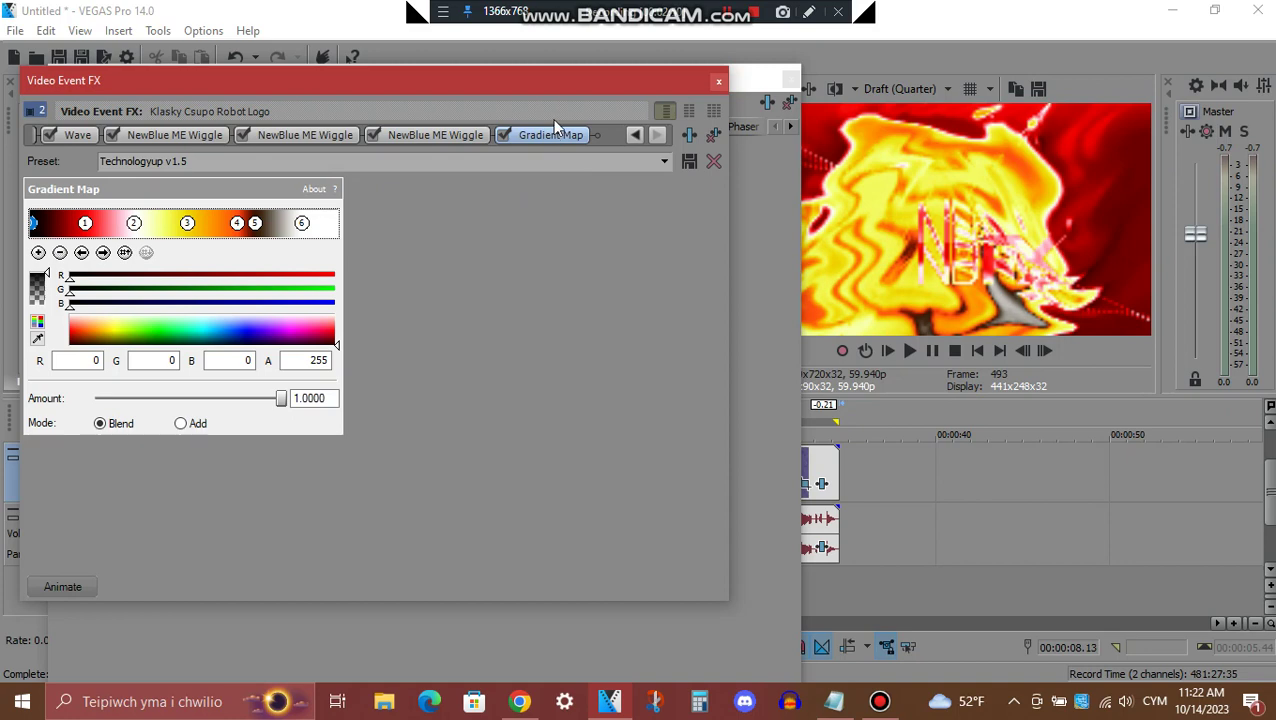
click(103, 253)
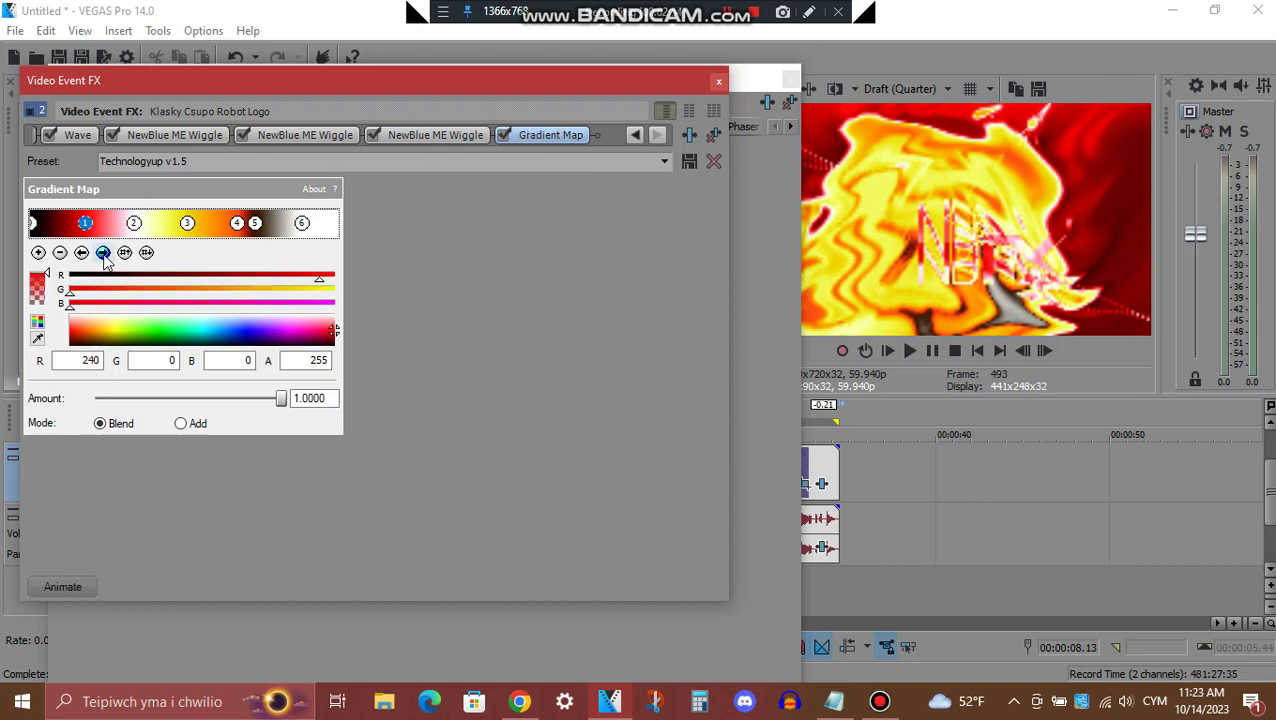
click(103, 253)
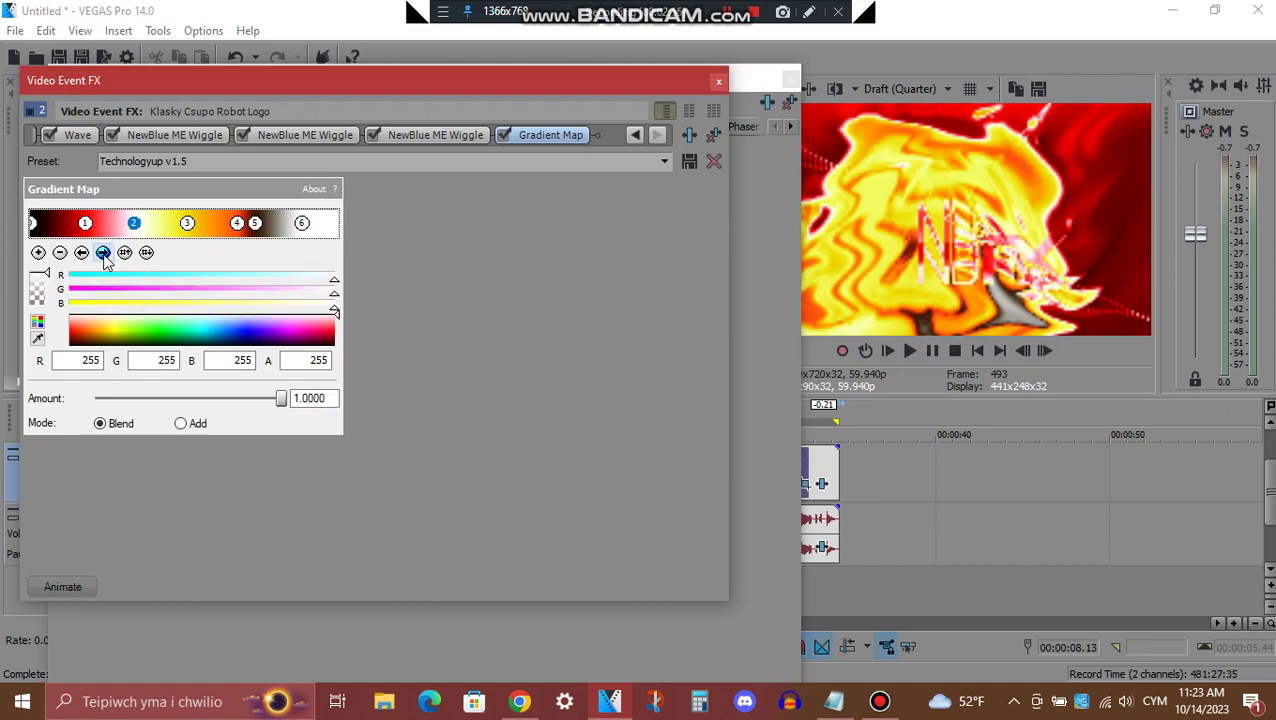
click(103, 253)
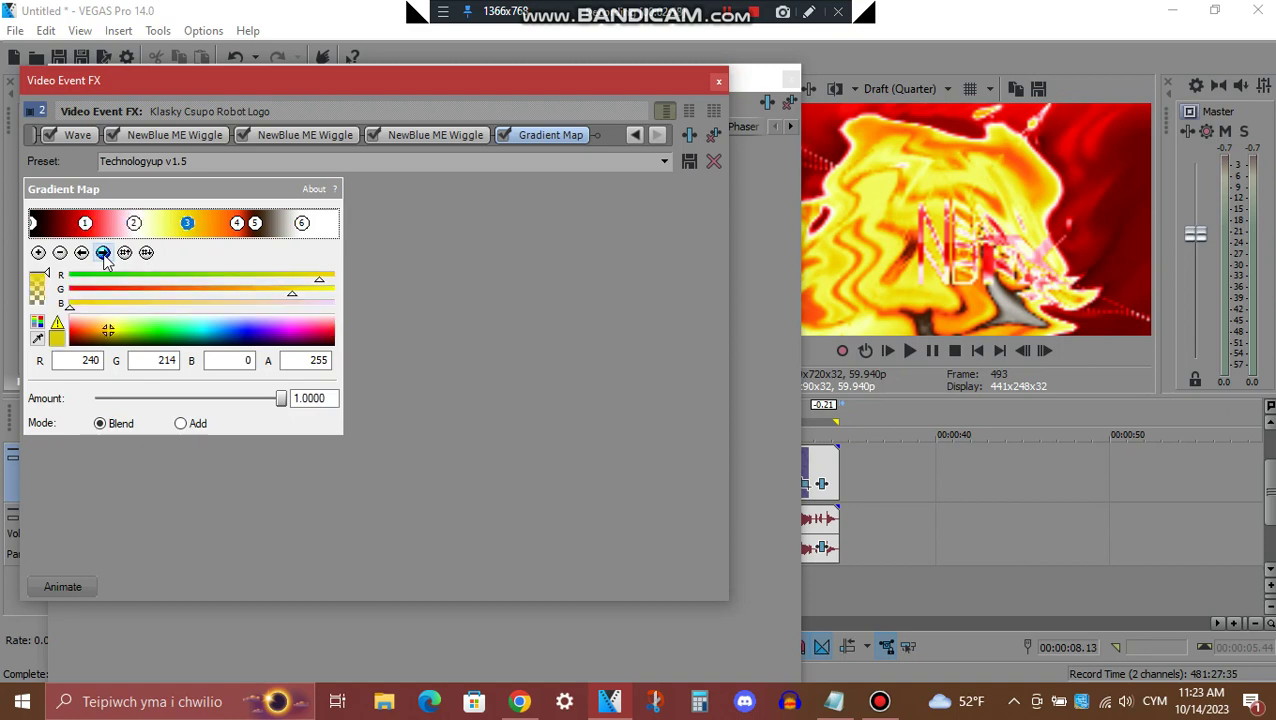
click(103, 253)
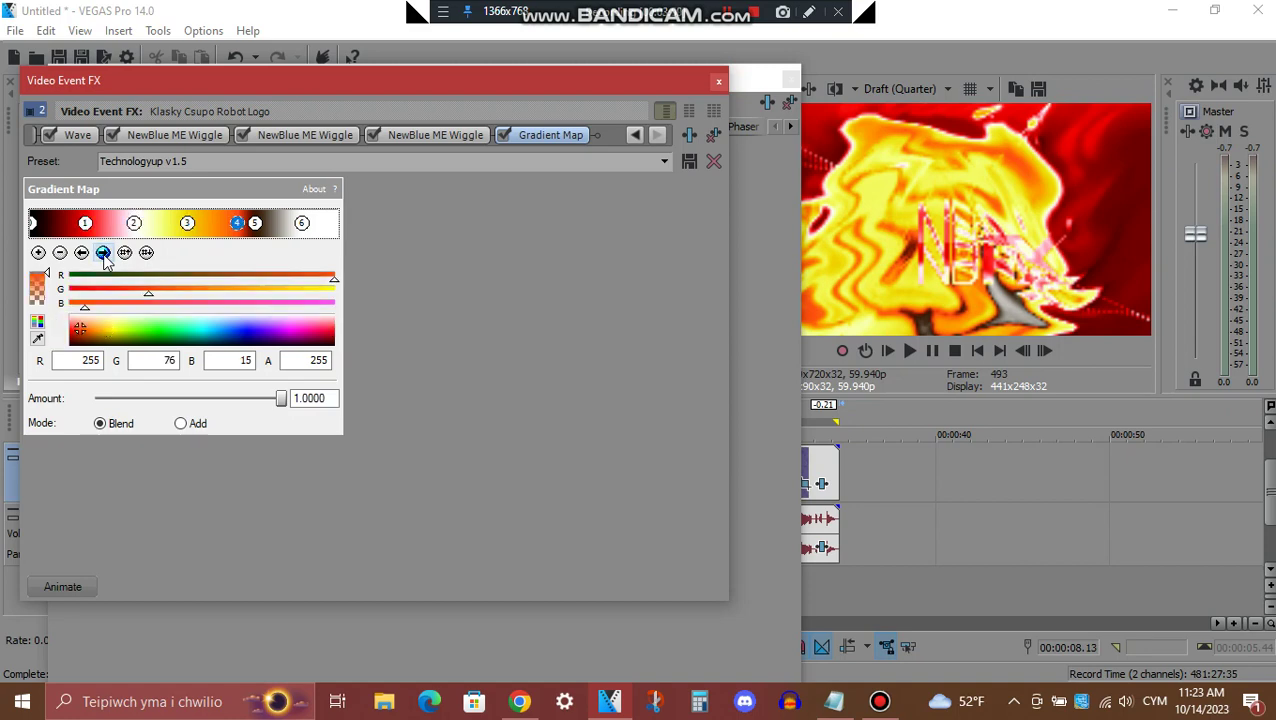
click(103, 253)
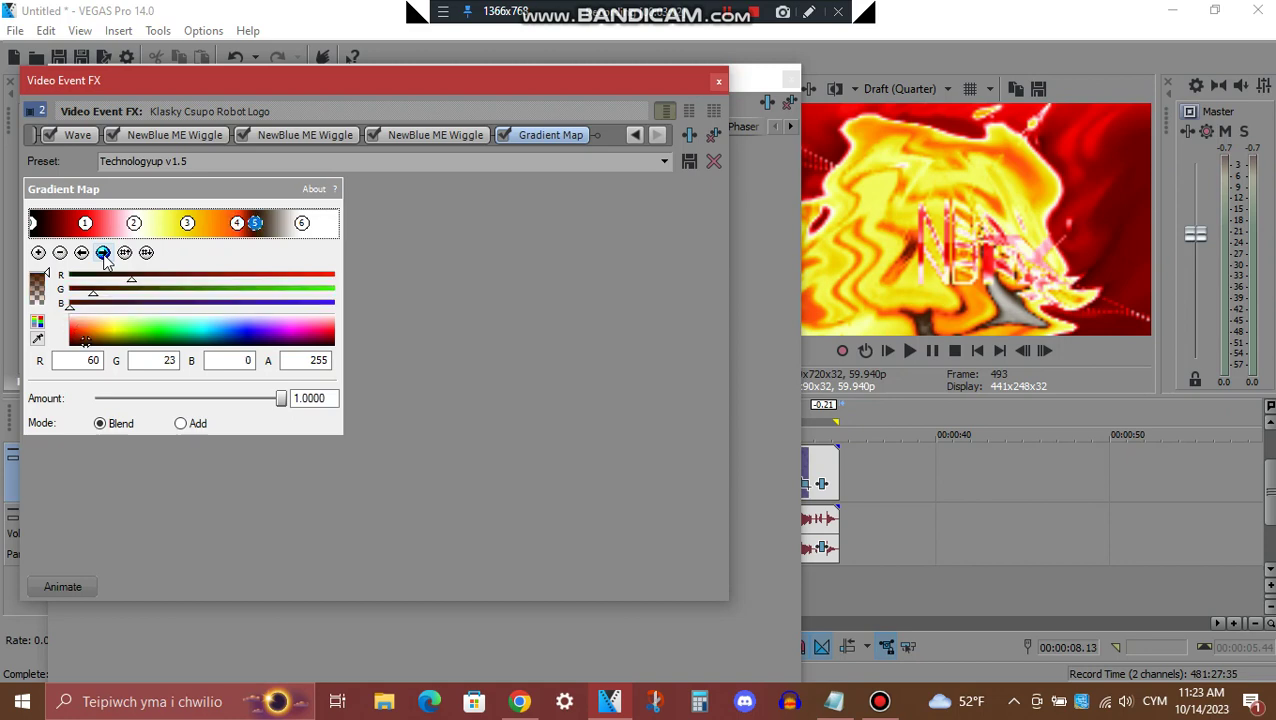
click(103, 253)
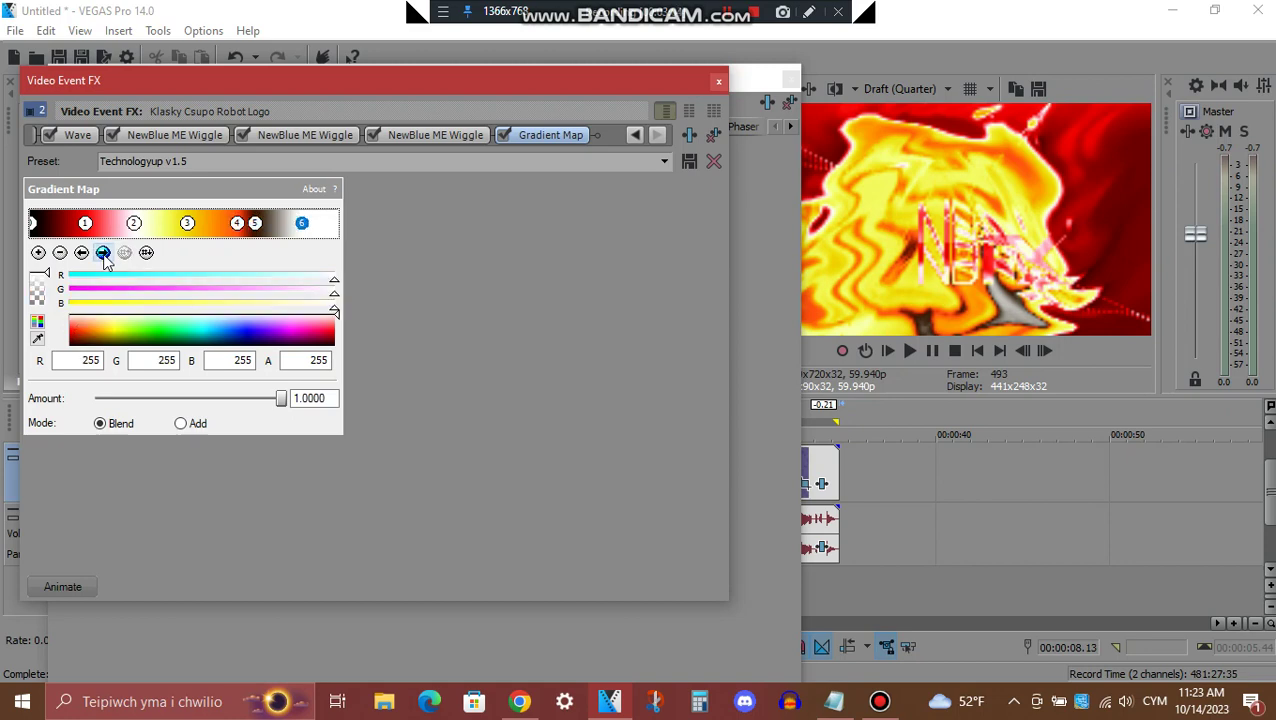
- Examine the red-and-yellow clip's audio effects from ExpressFX Chorus through Amplitude Modulation, Orange Vocoder and TAL BitCrusher to tb_grumblebum
click(764, 300)
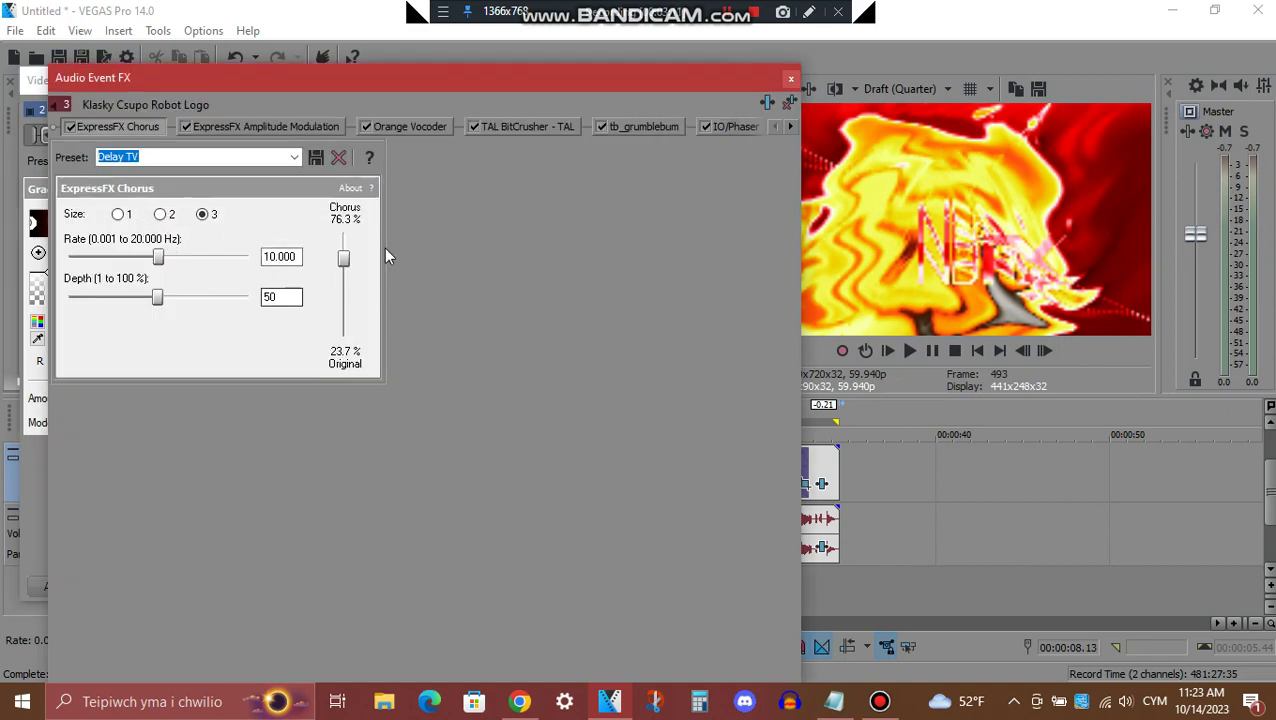
click(287, 127)
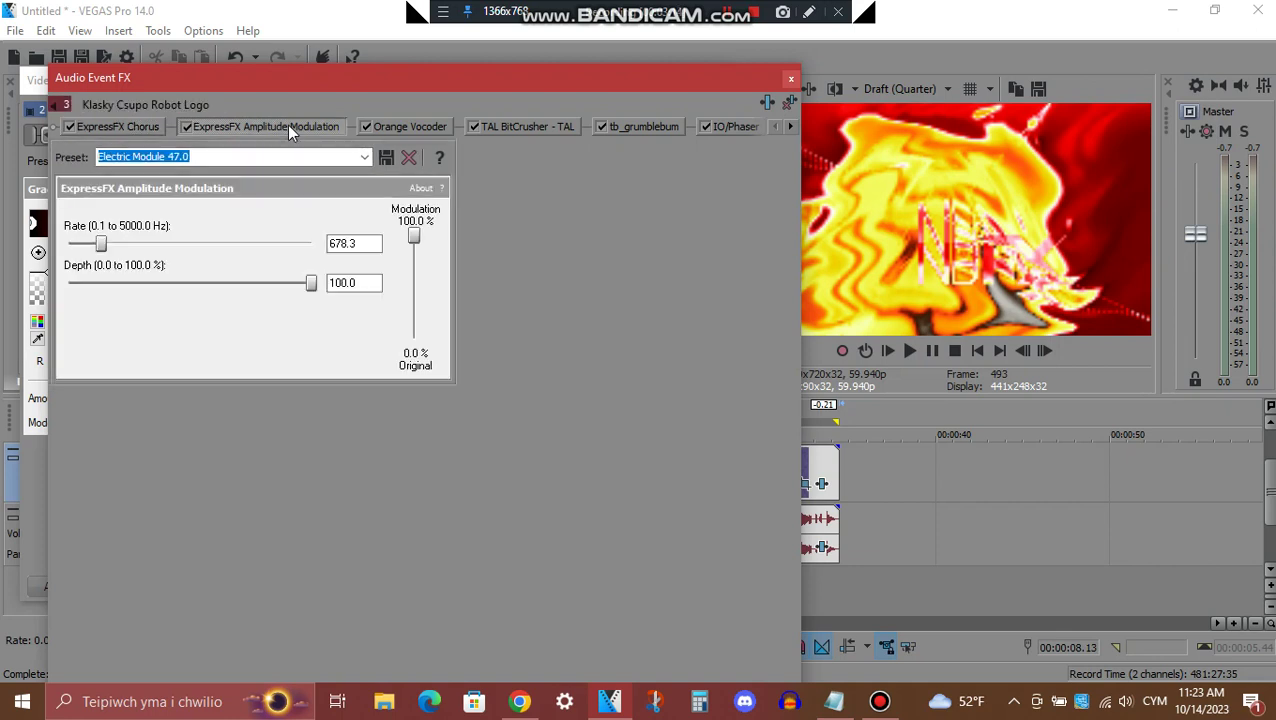
click(415, 127)
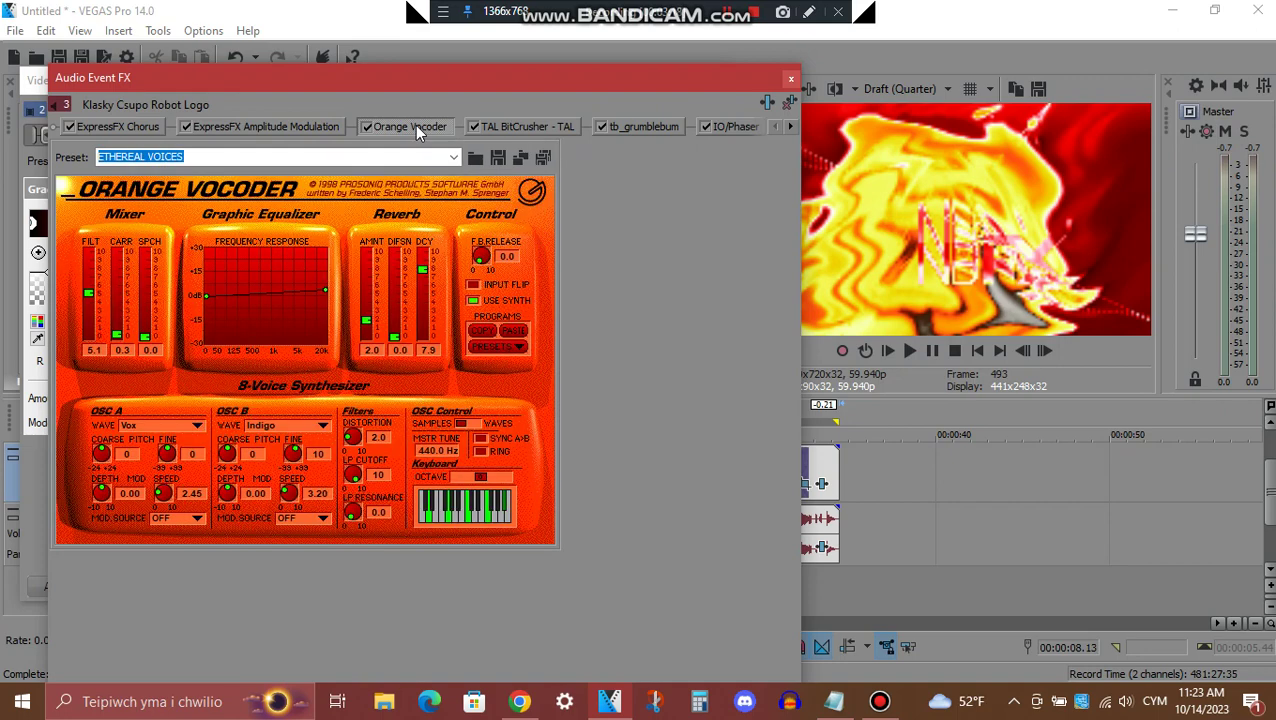
click(564, 126)
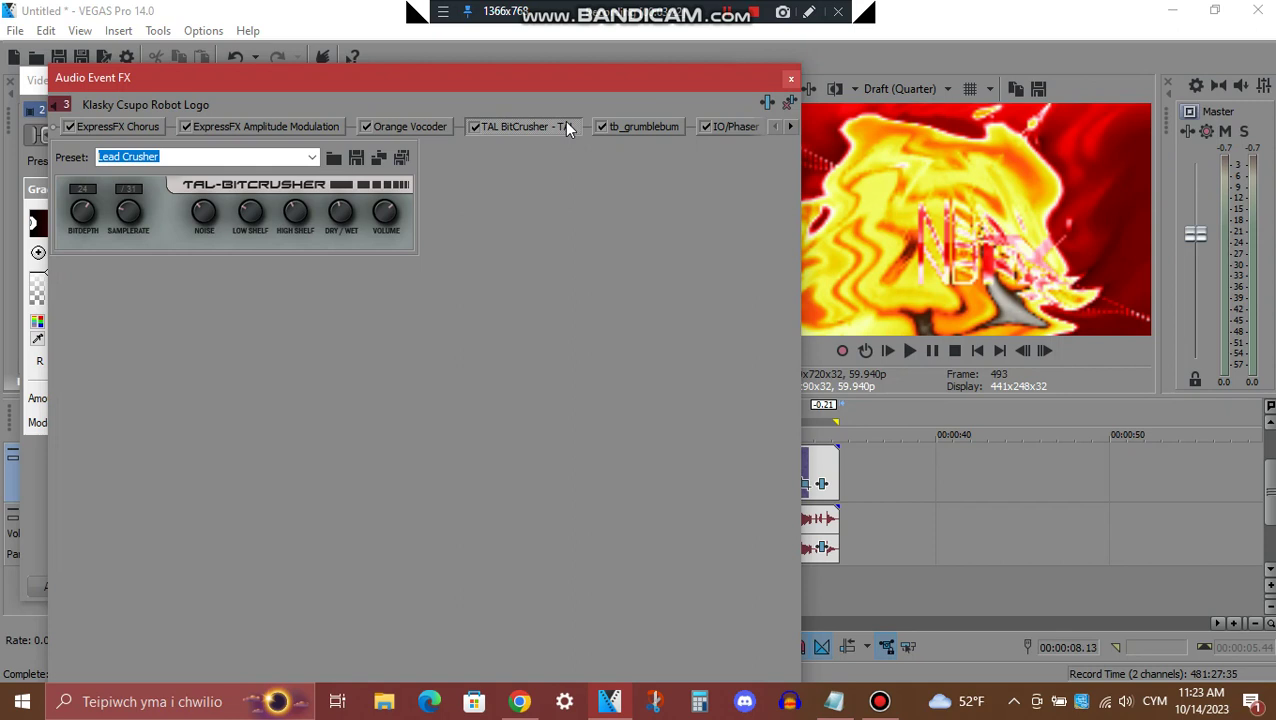
click(662, 130)
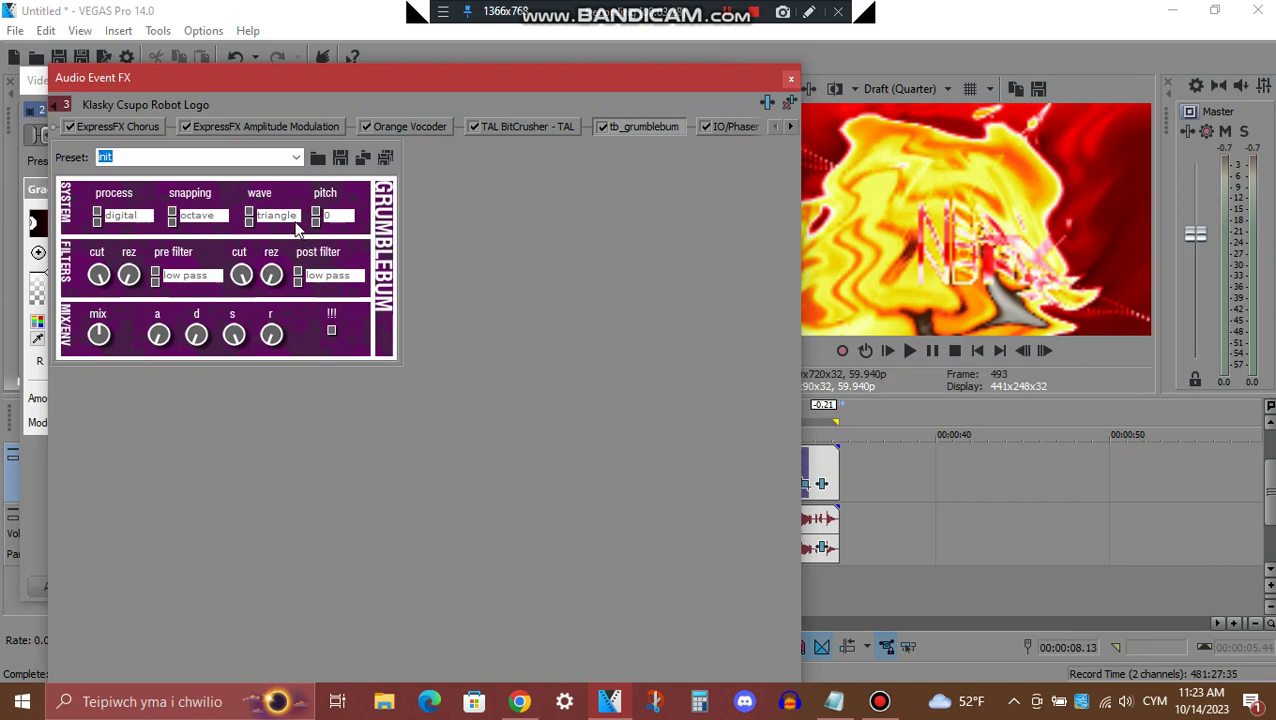
- Examine the red-and-yellow clip's IO/Phaser and IL Vocodex settings, including the Vocodex band gain graph and keyboard
click(792, 126)
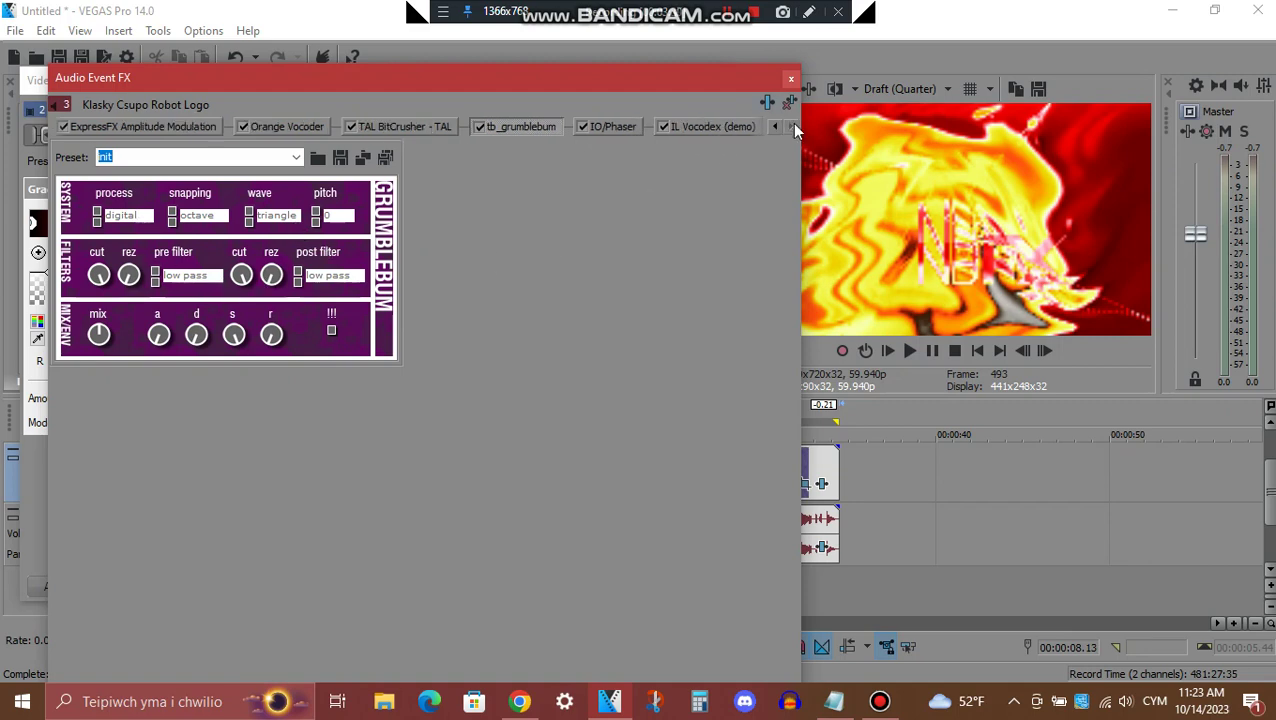
click(610, 130)
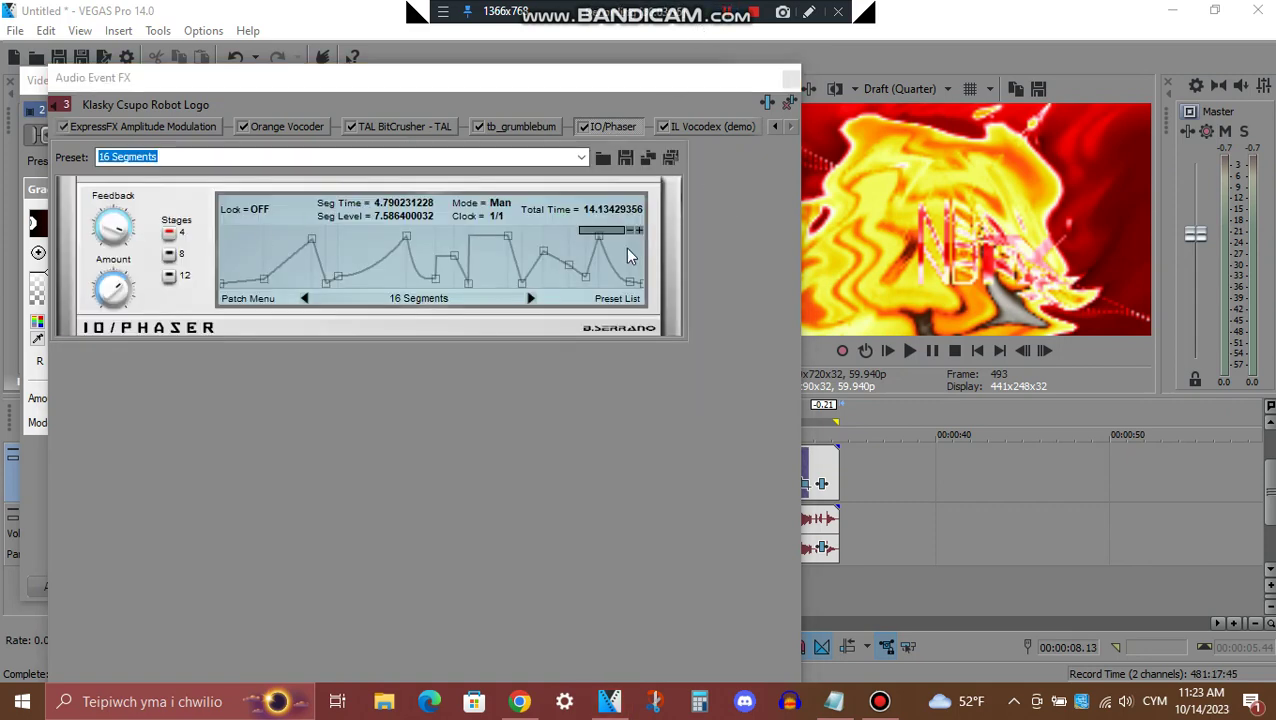
click(705, 127)
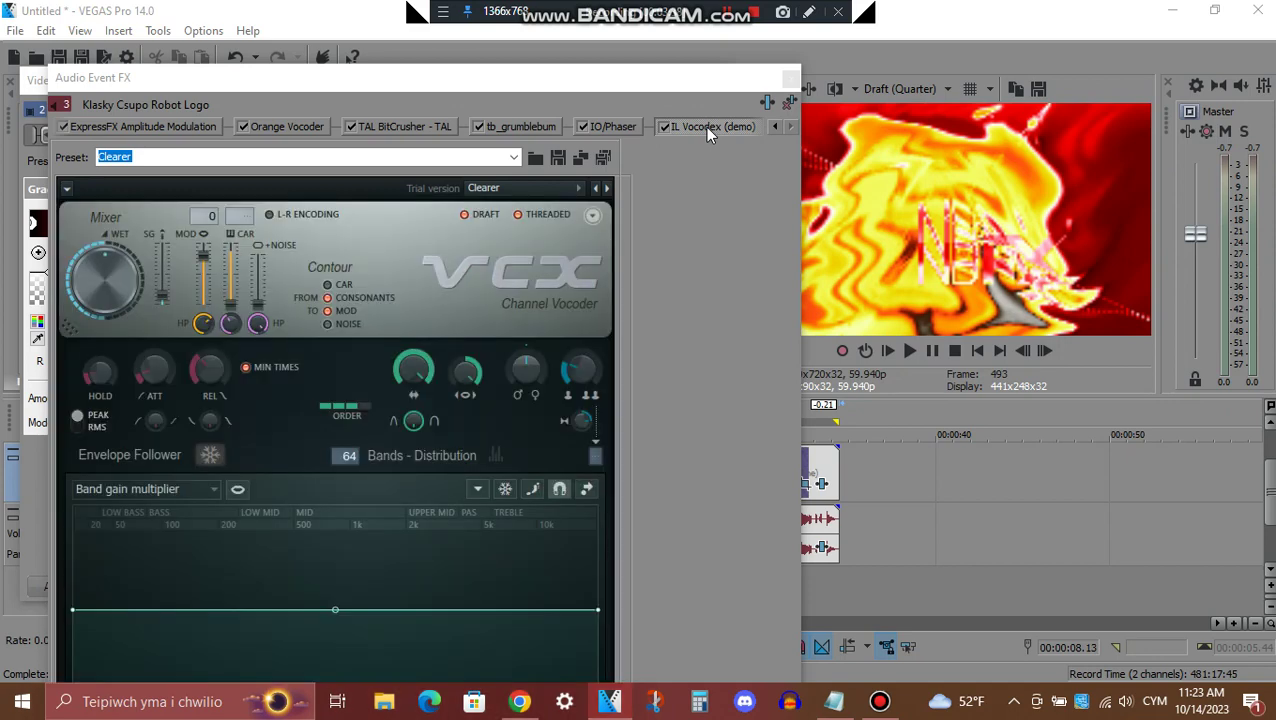
mouse_move(644, 68)
mouse_down()
mouse_move(659, 256)
mouse_move(650, 76)
mouse_up()
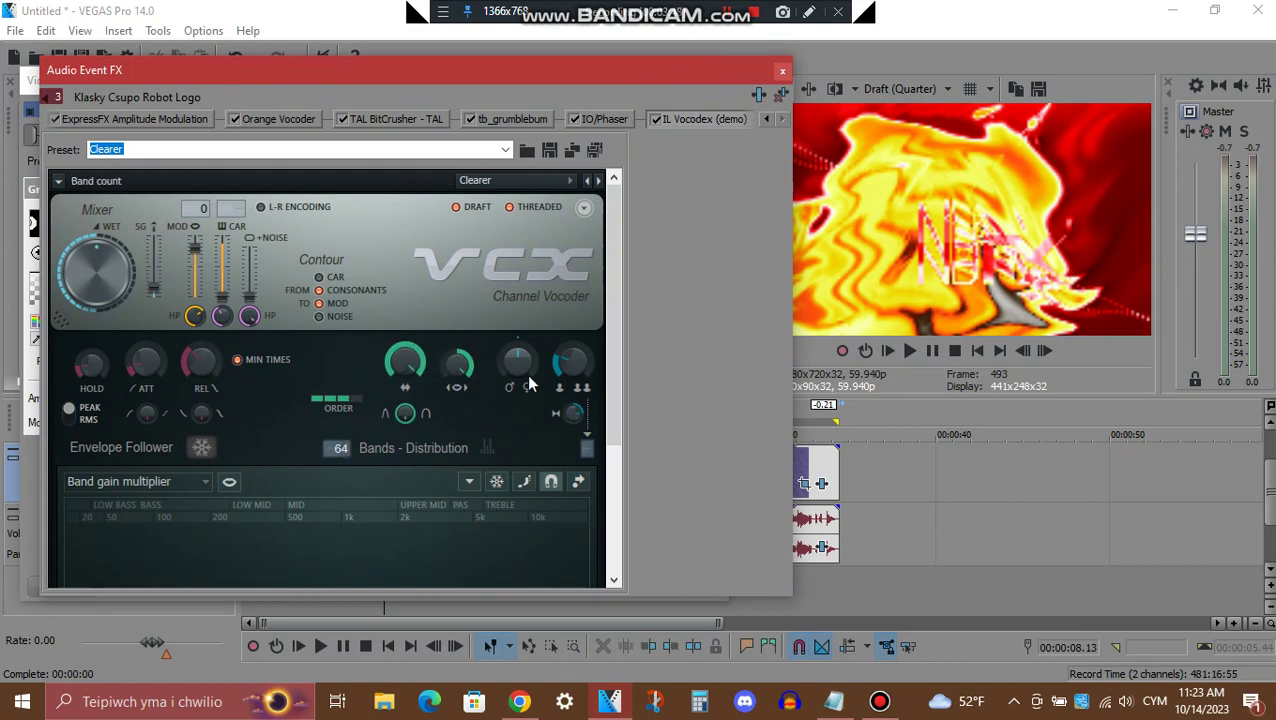
drag(609, 276, 614, 480)
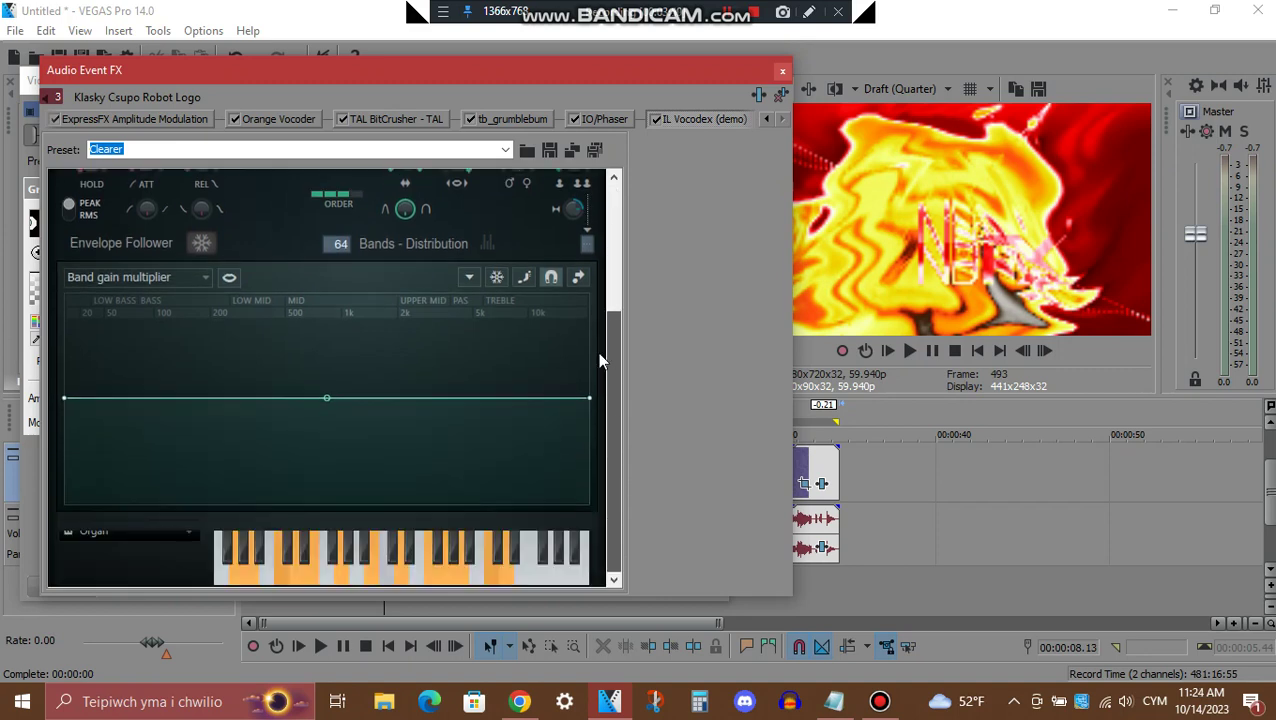
scroll(597, 352, up, 1)
scroll(601, 371, down, 1)
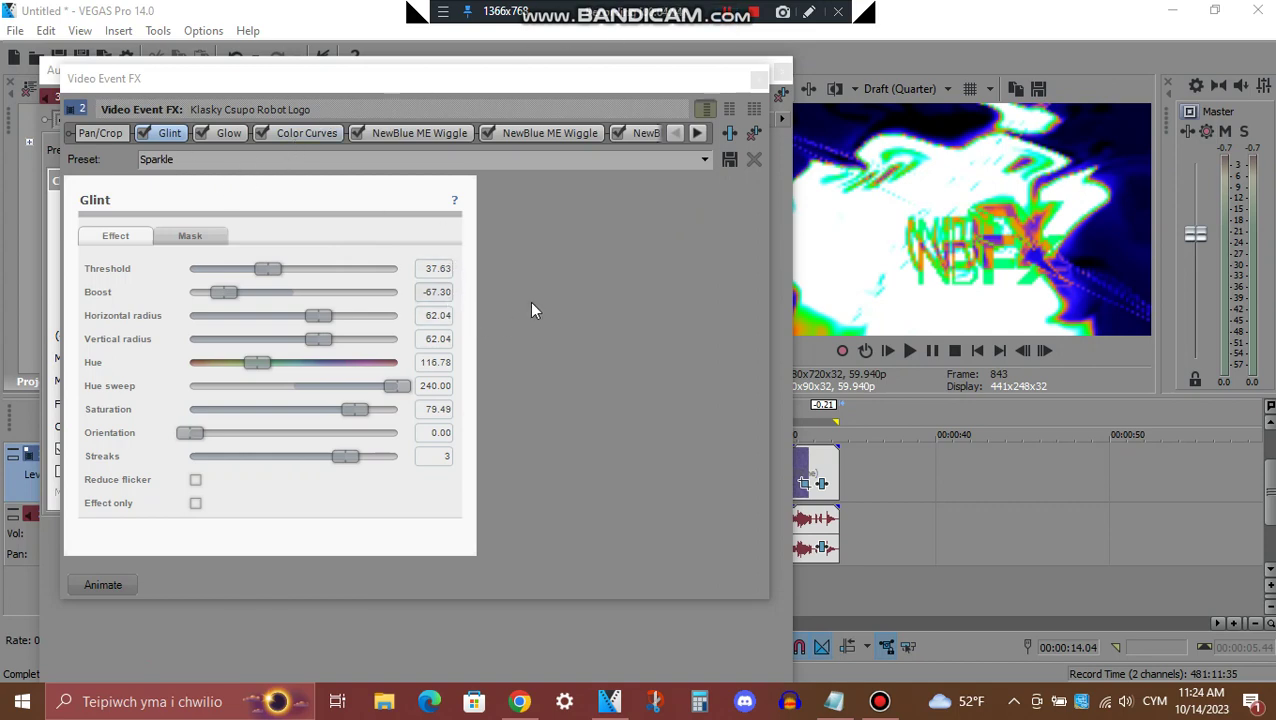
- Examine the Glow, Color Curves and four NewBlue ME Wiggle settings in the white-and-blue clip's video effects chain
click(228, 137)
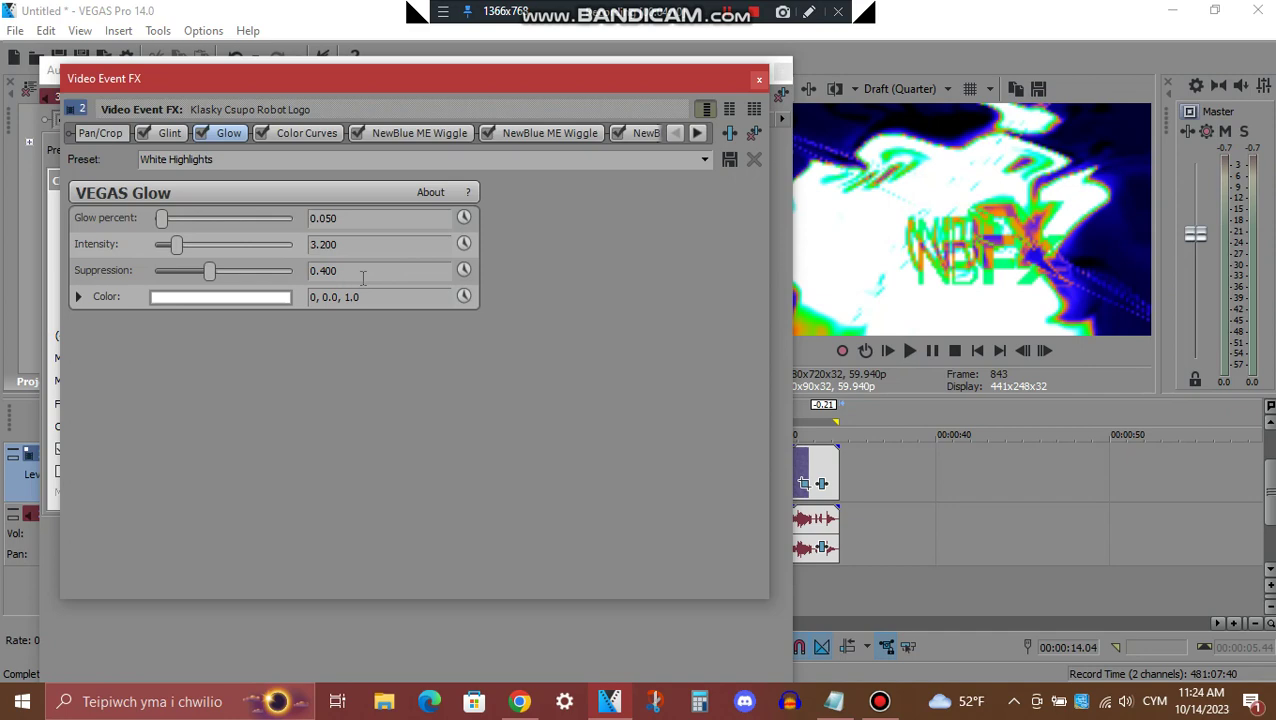
click(322, 133)
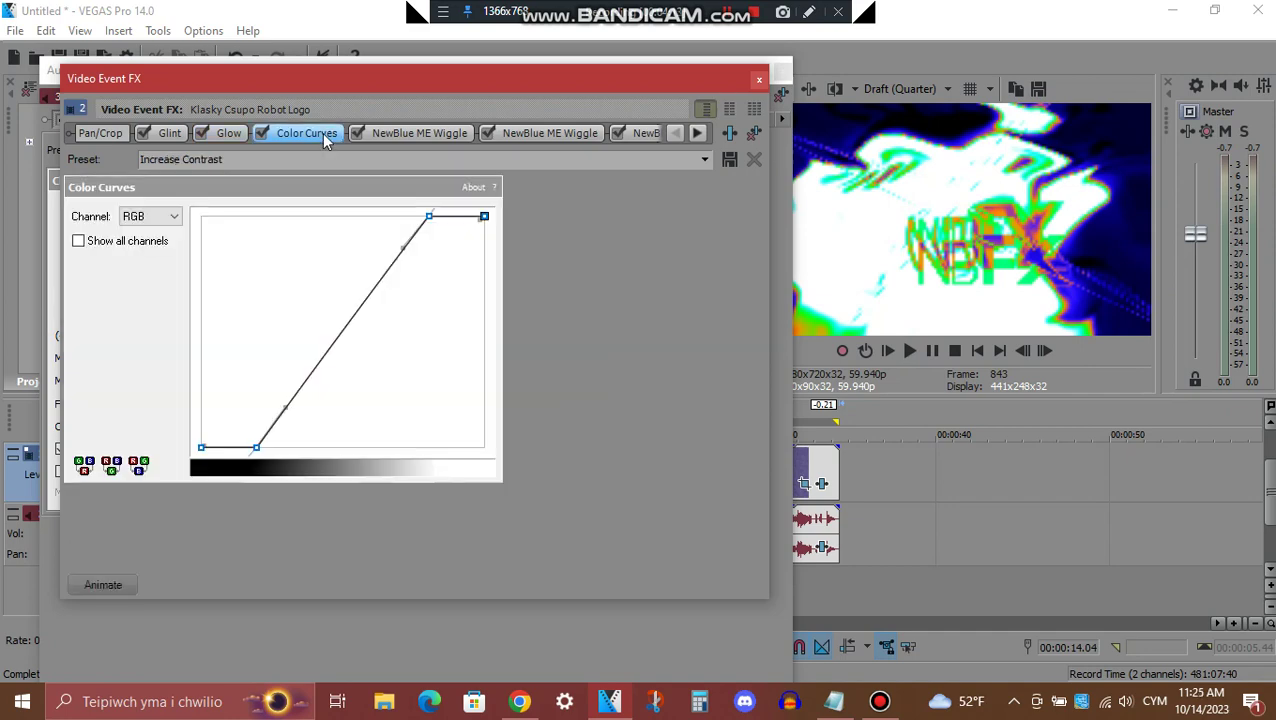
click(461, 135)
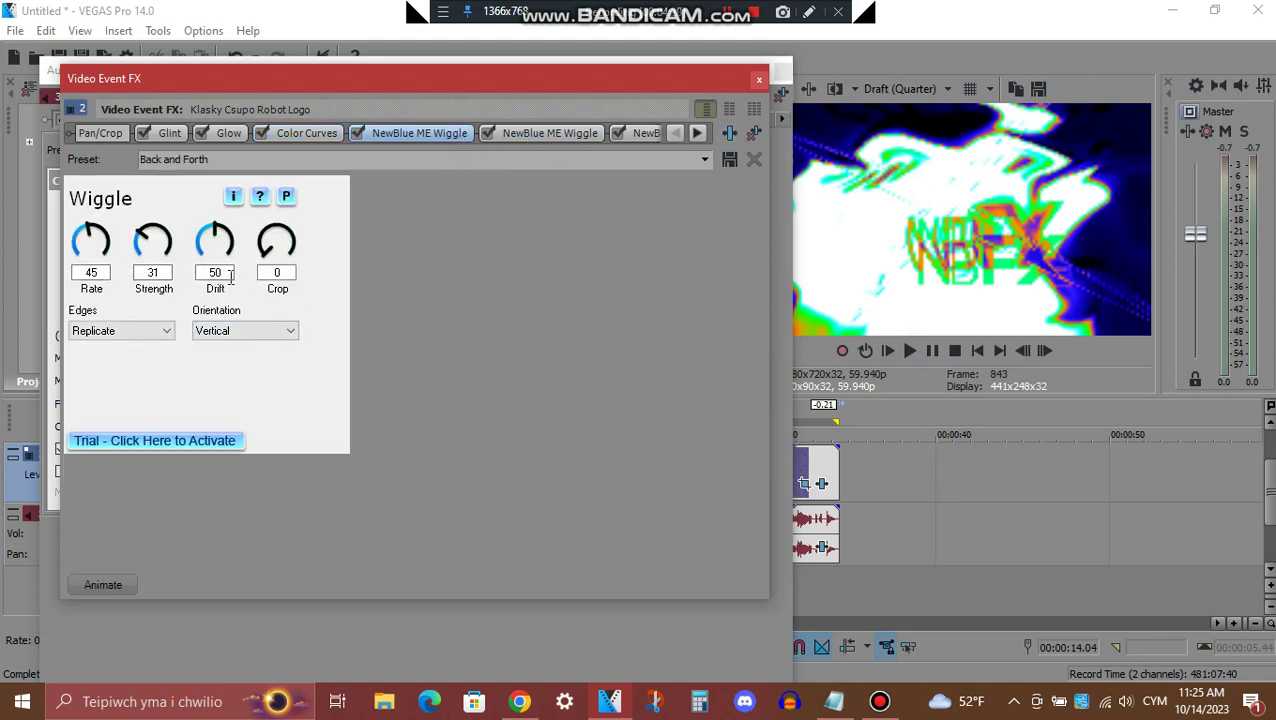
click(696, 134)
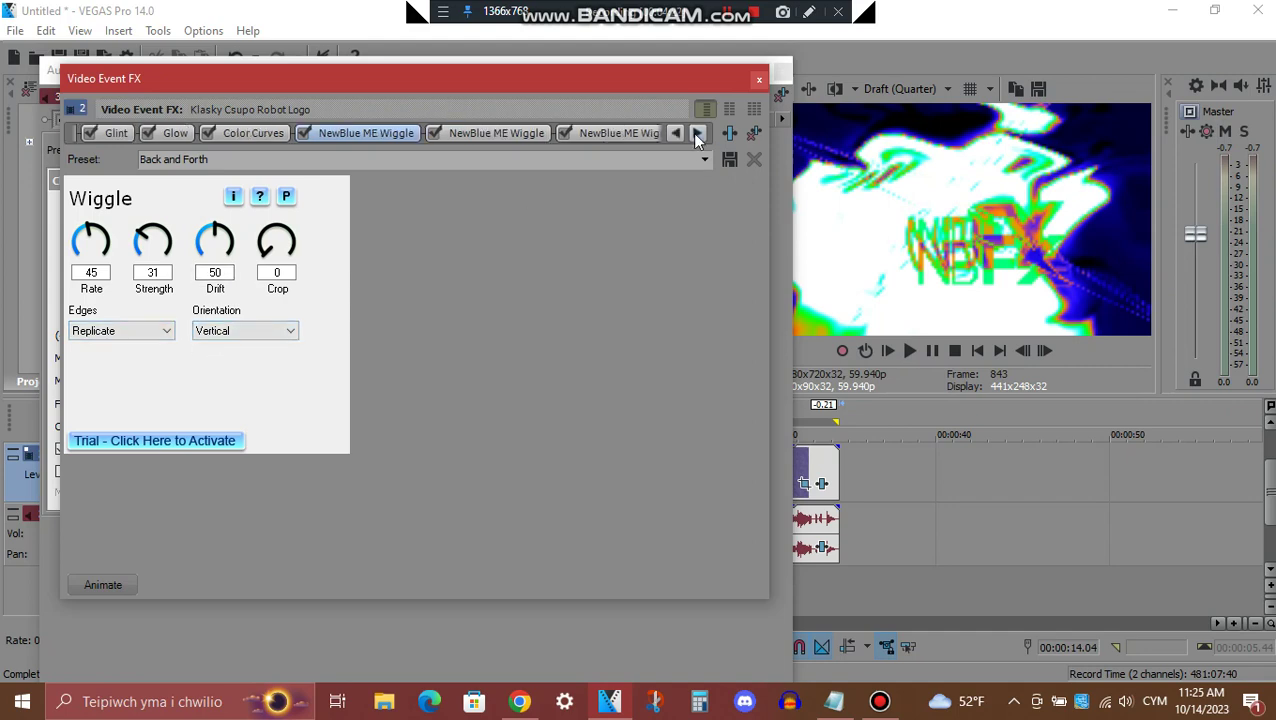
click(696, 134)
click(696, 134)
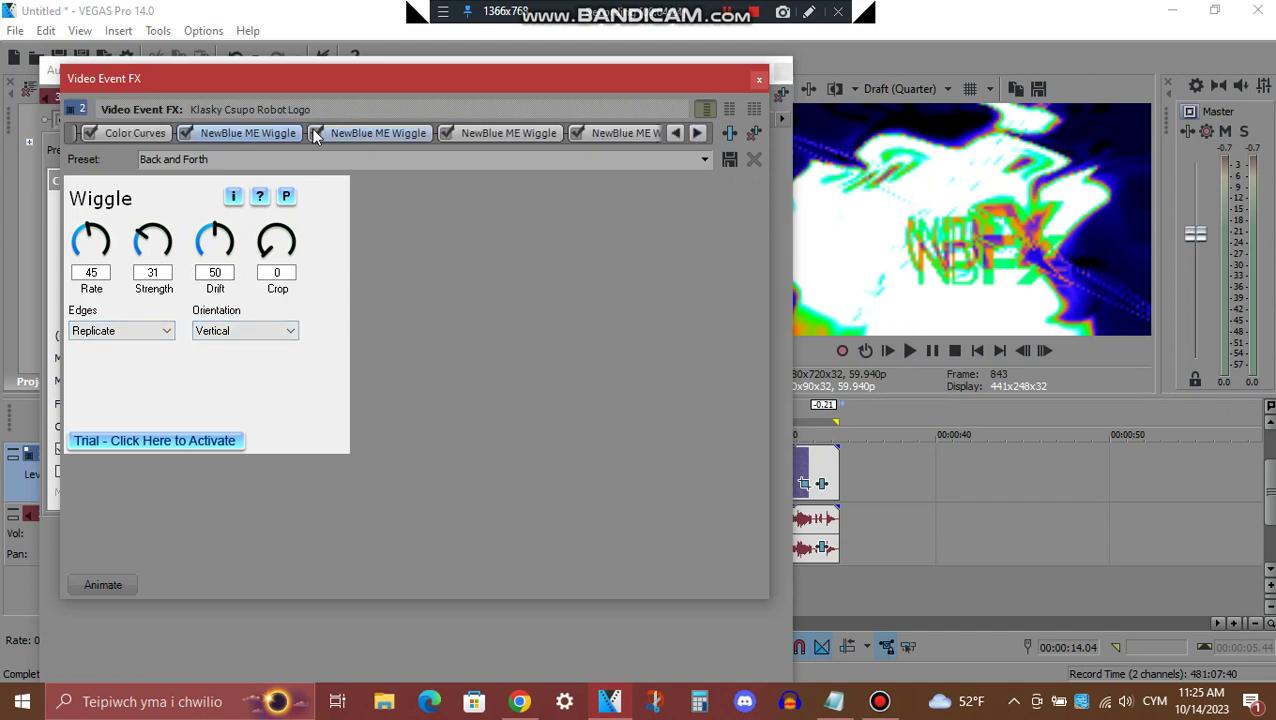
click(365, 138)
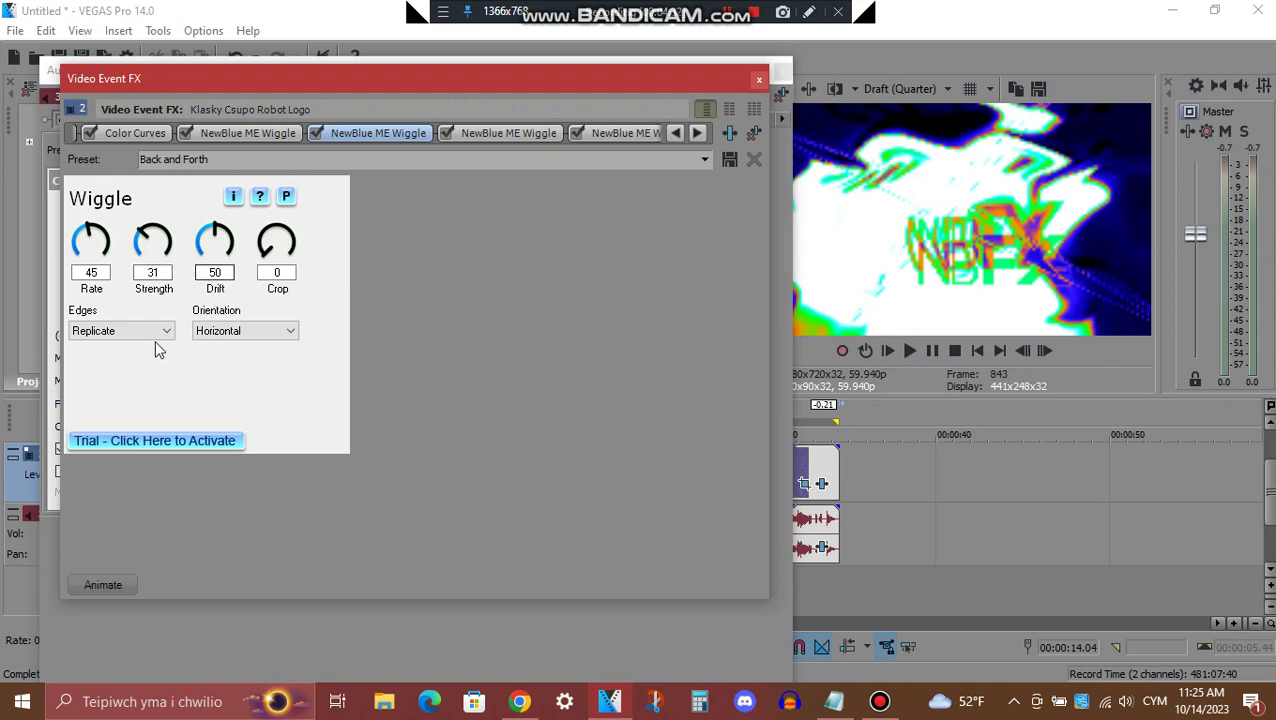
click(698, 133)
click(698, 133)
click(290, 131)
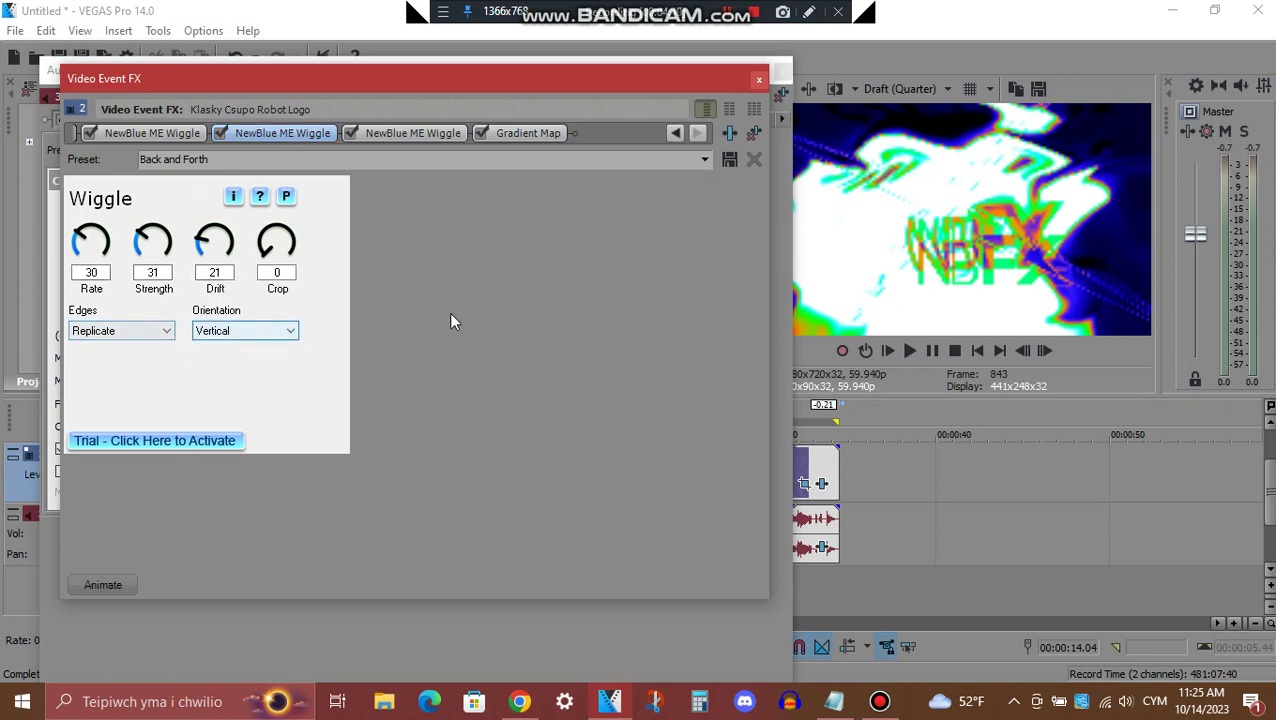
click(390, 136)
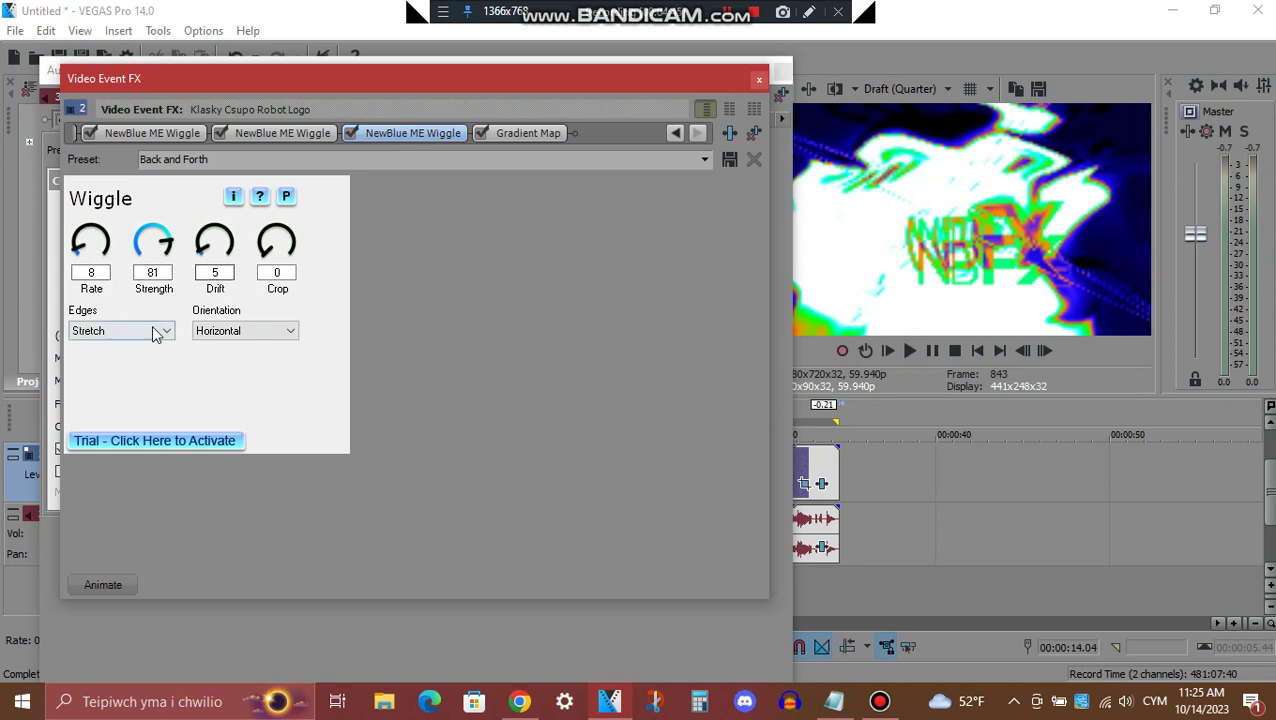
- Examine the white-and-blue clip's Gradient Map, stepping through the colours of control points 1 to 5, and close its video effects window
click(521, 128)
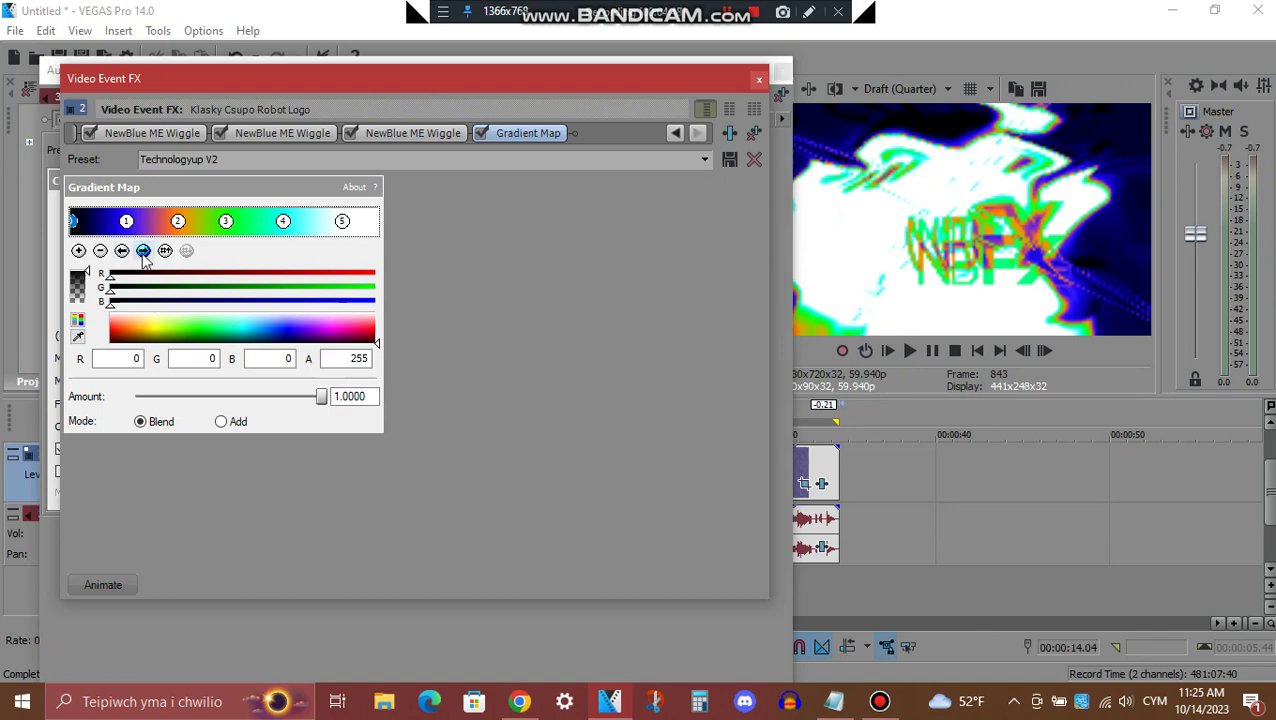
click(143, 251)
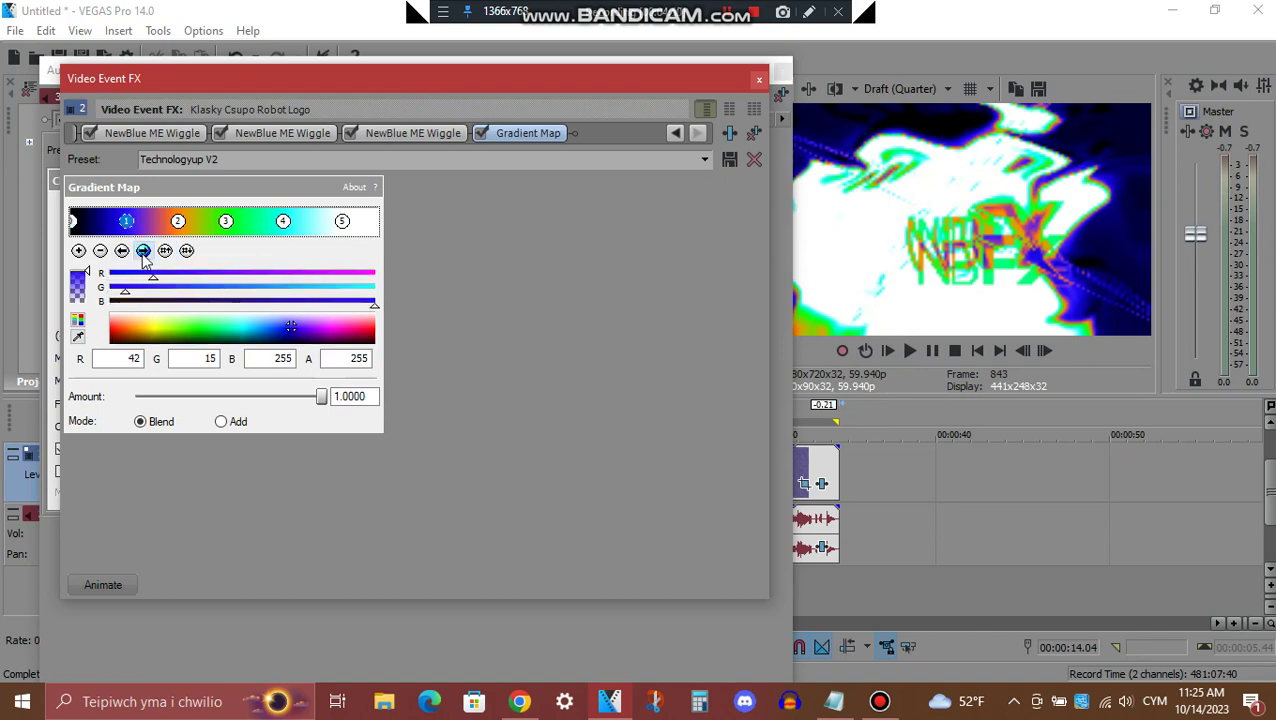
click(143, 251)
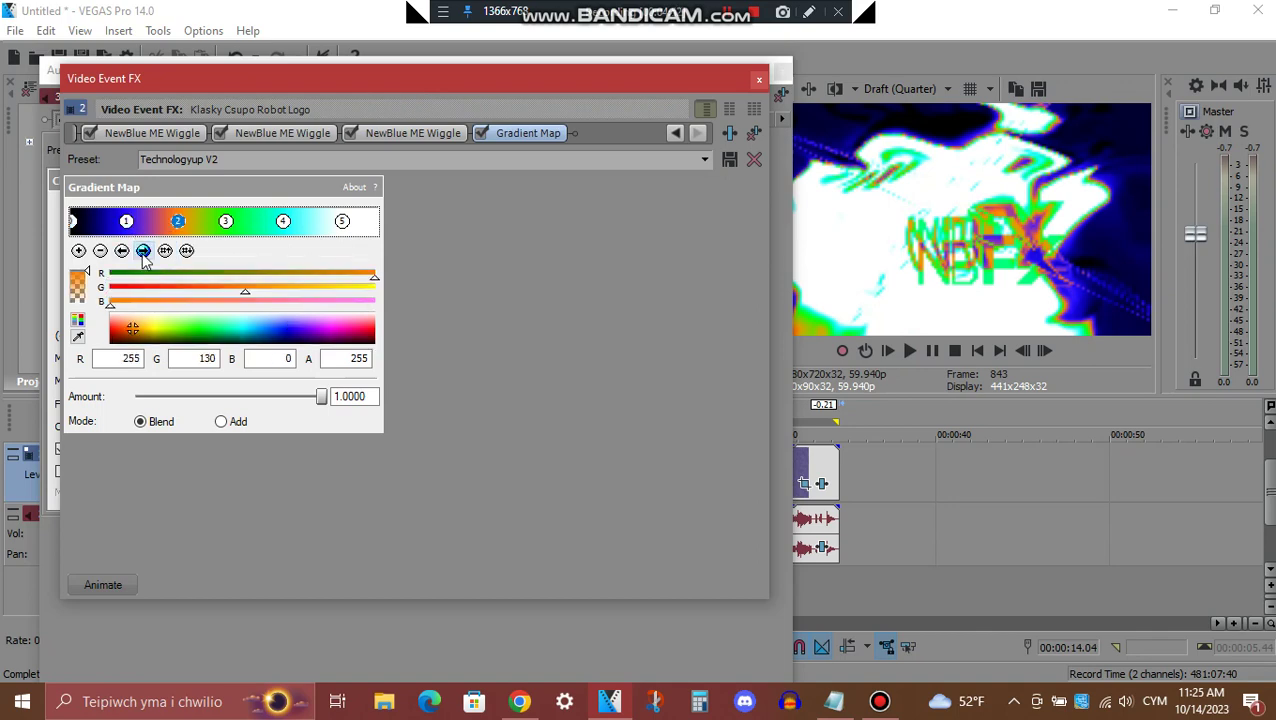
click(143, 251)
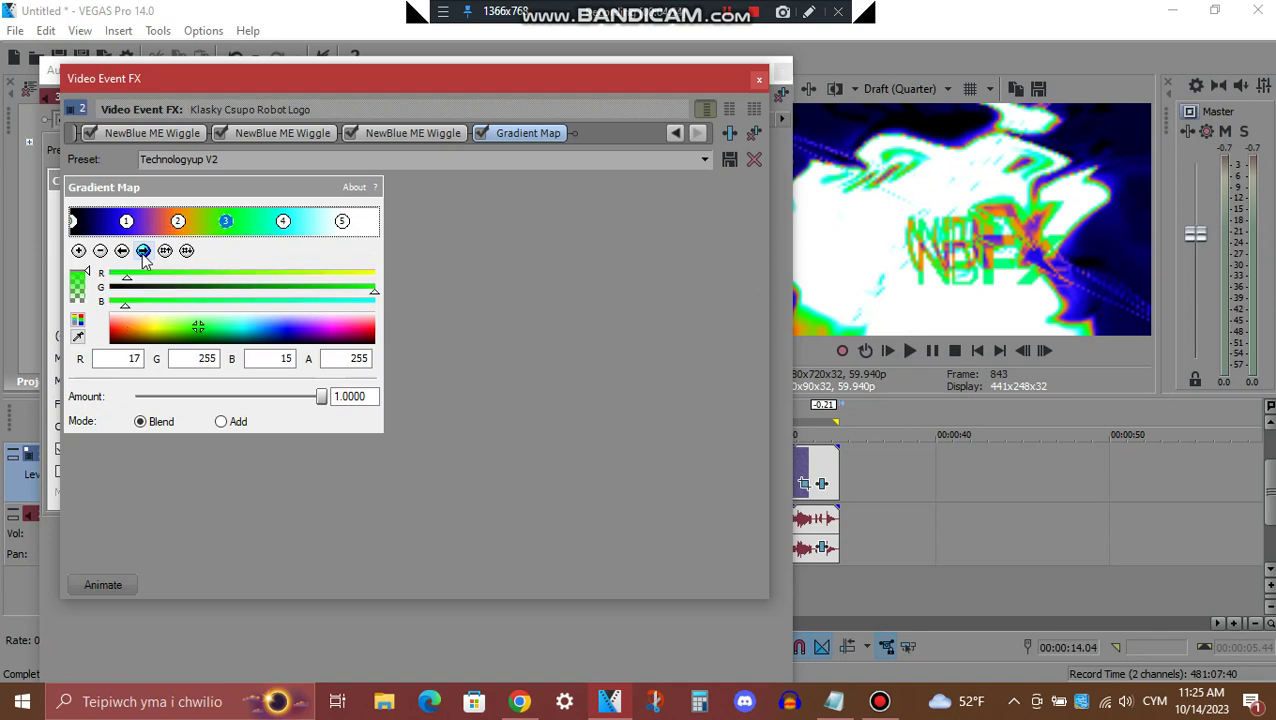
click(143, 251)
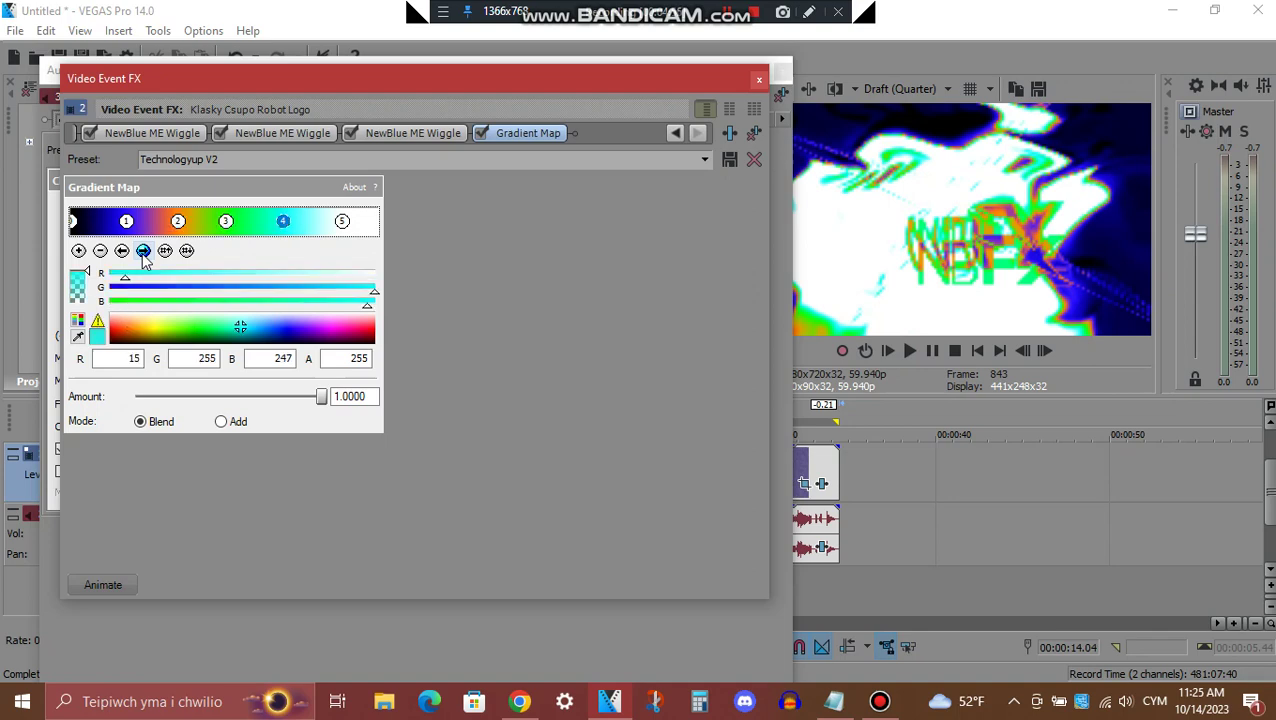
click(143, 251)
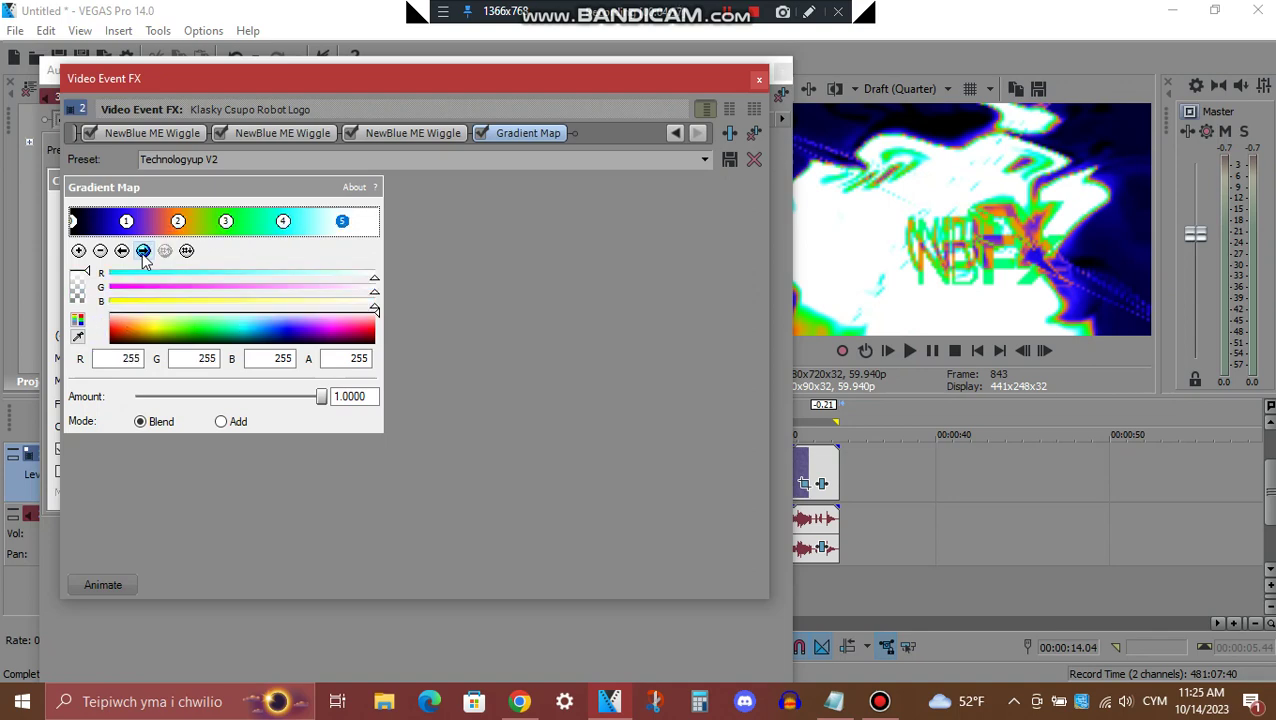
click(759, 79)
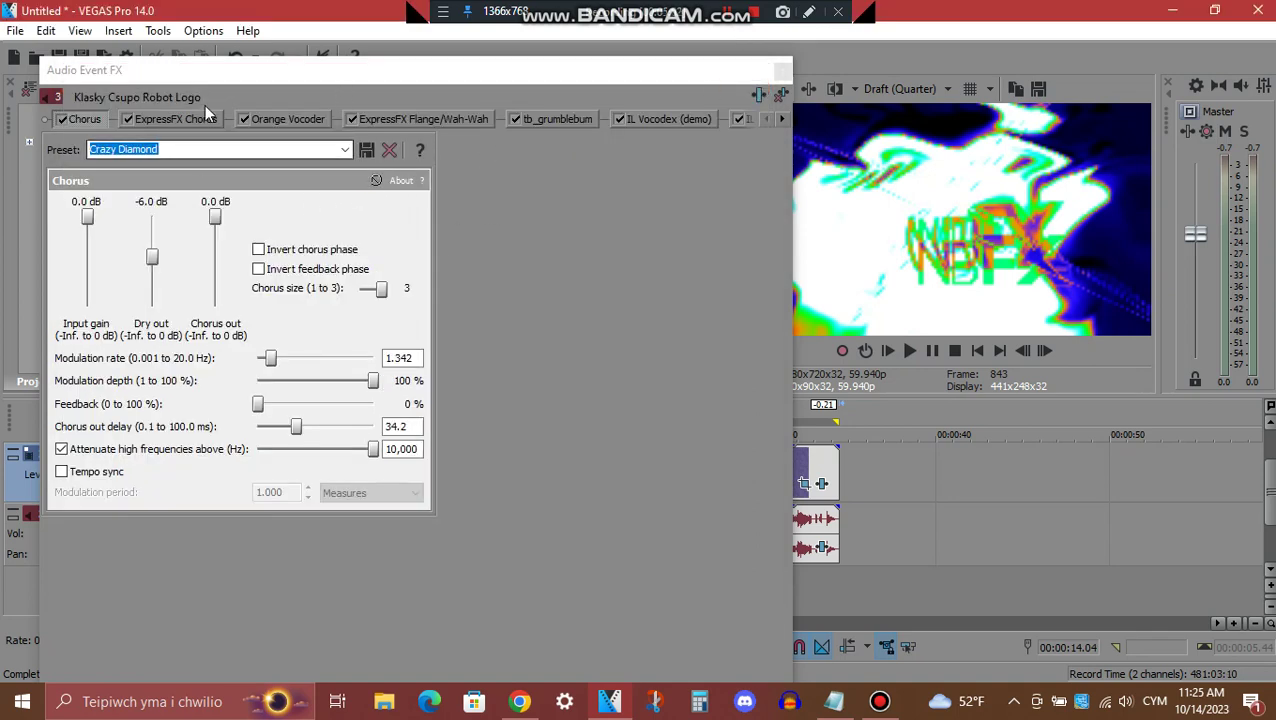
- Examine the white-and-blue clip's audio effects from Chorus through ExpressFX Chorus, Orange Vocoder and ExpressFX Flange/Wah-Wah to tb_grumblebum
click(218, 68)
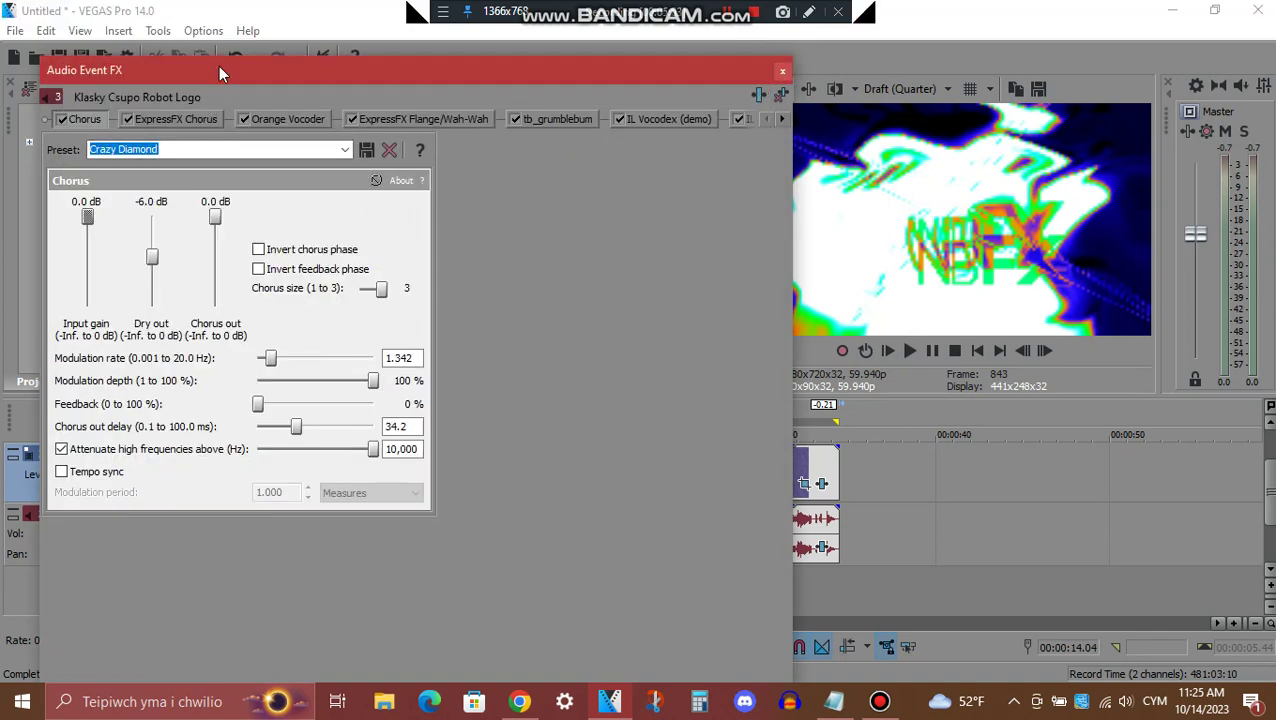
click(211, 122)
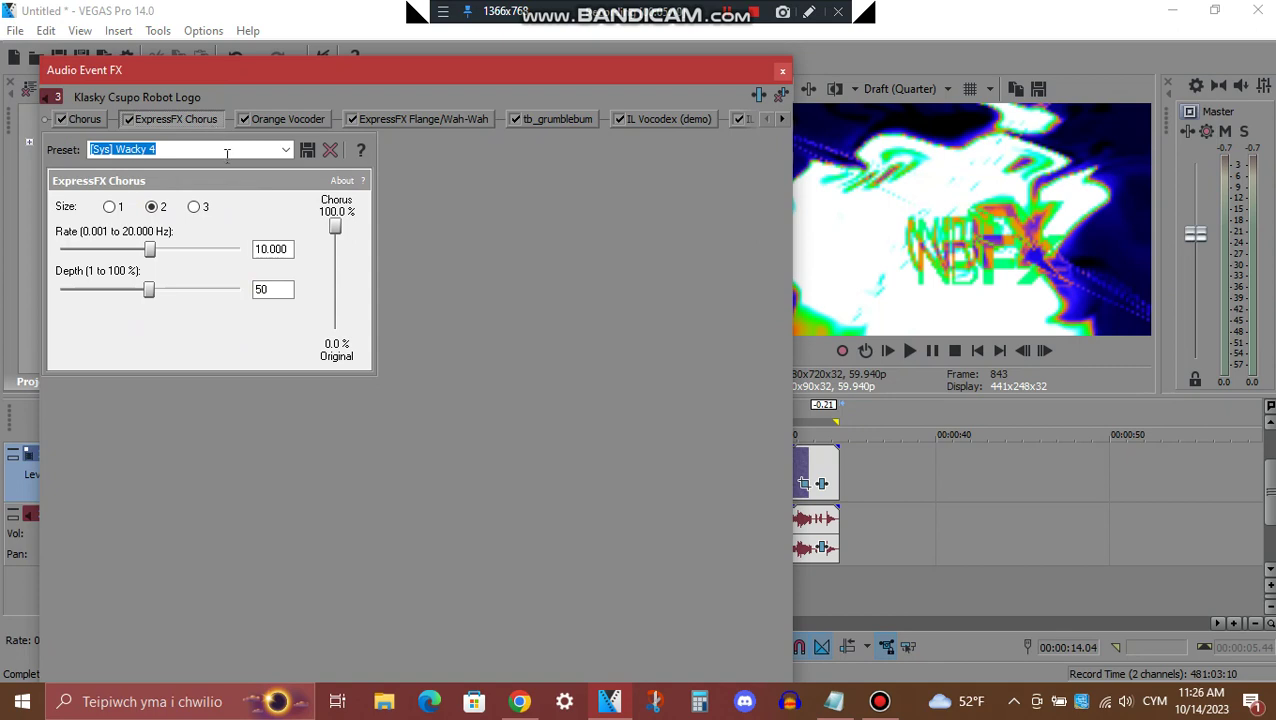
click(322, 117)
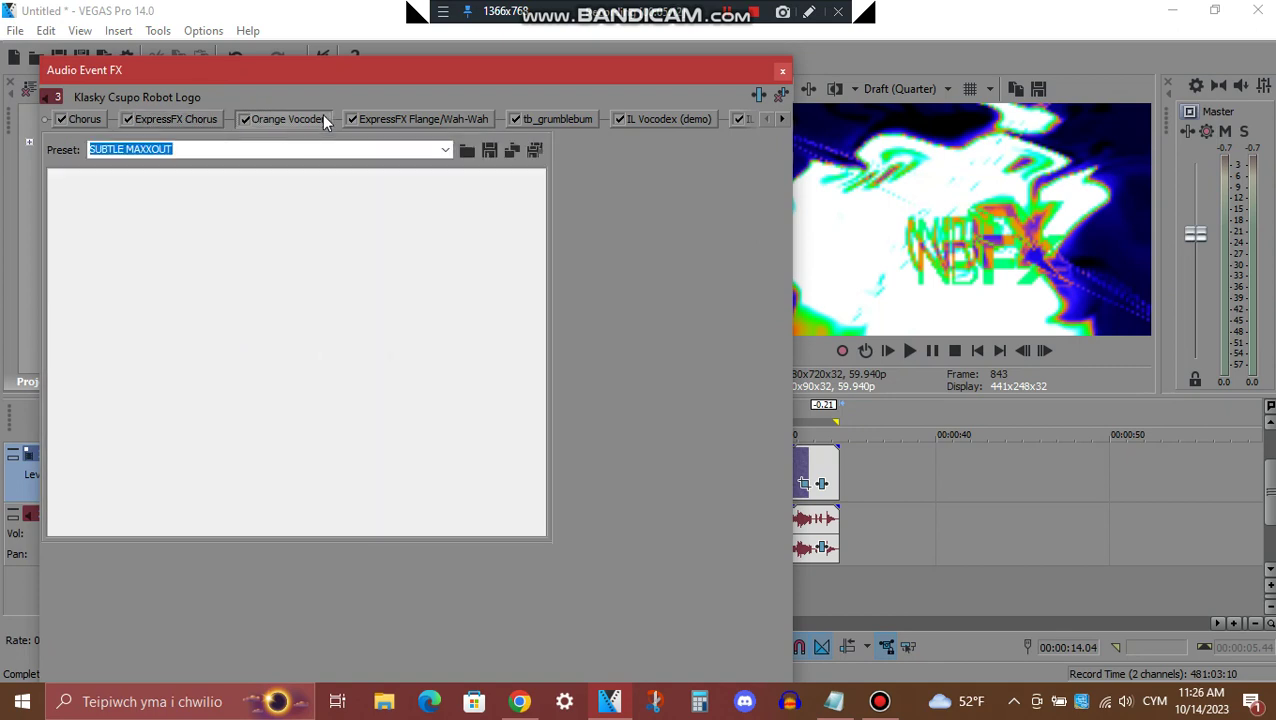
click(445, 117)
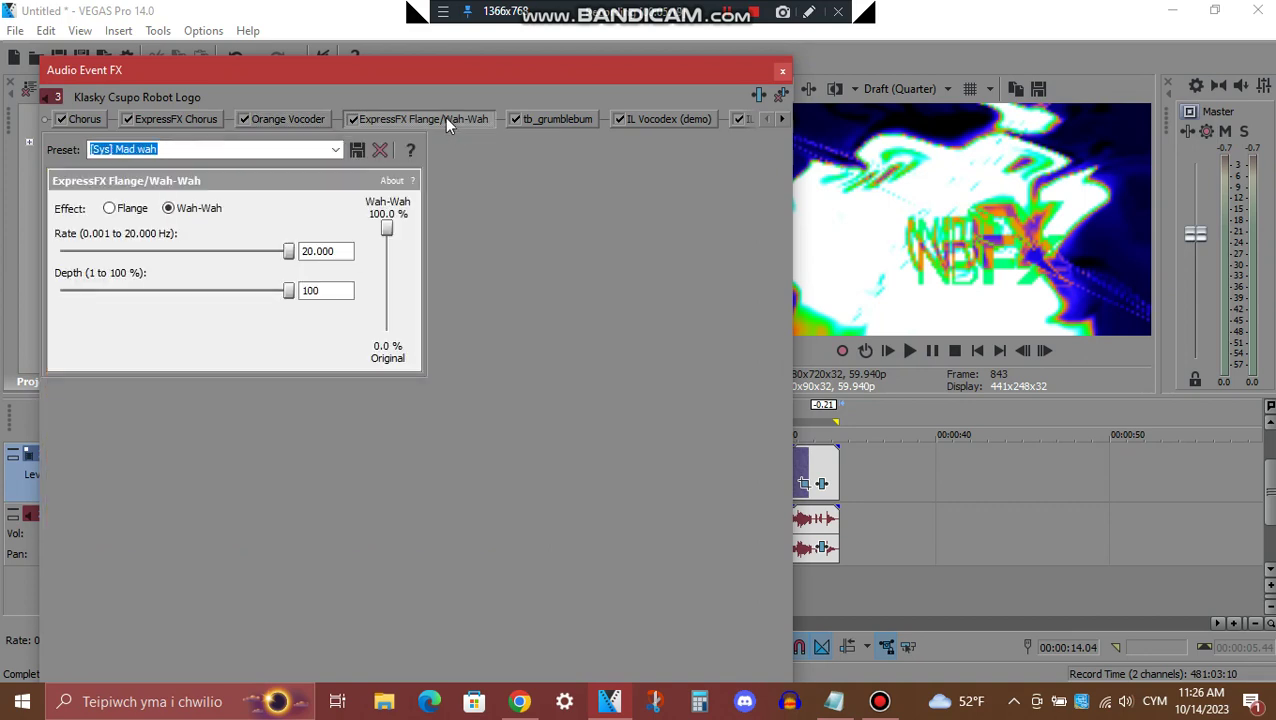
click(780, 120)
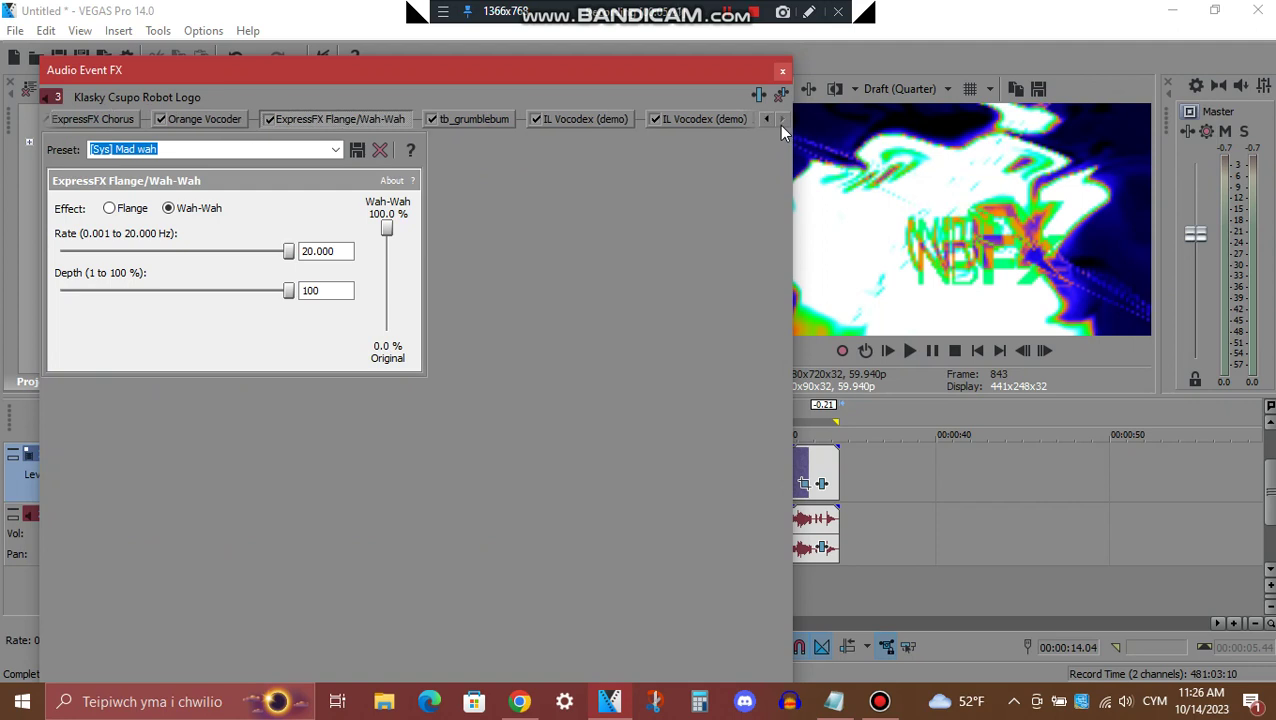
click(466, 119)
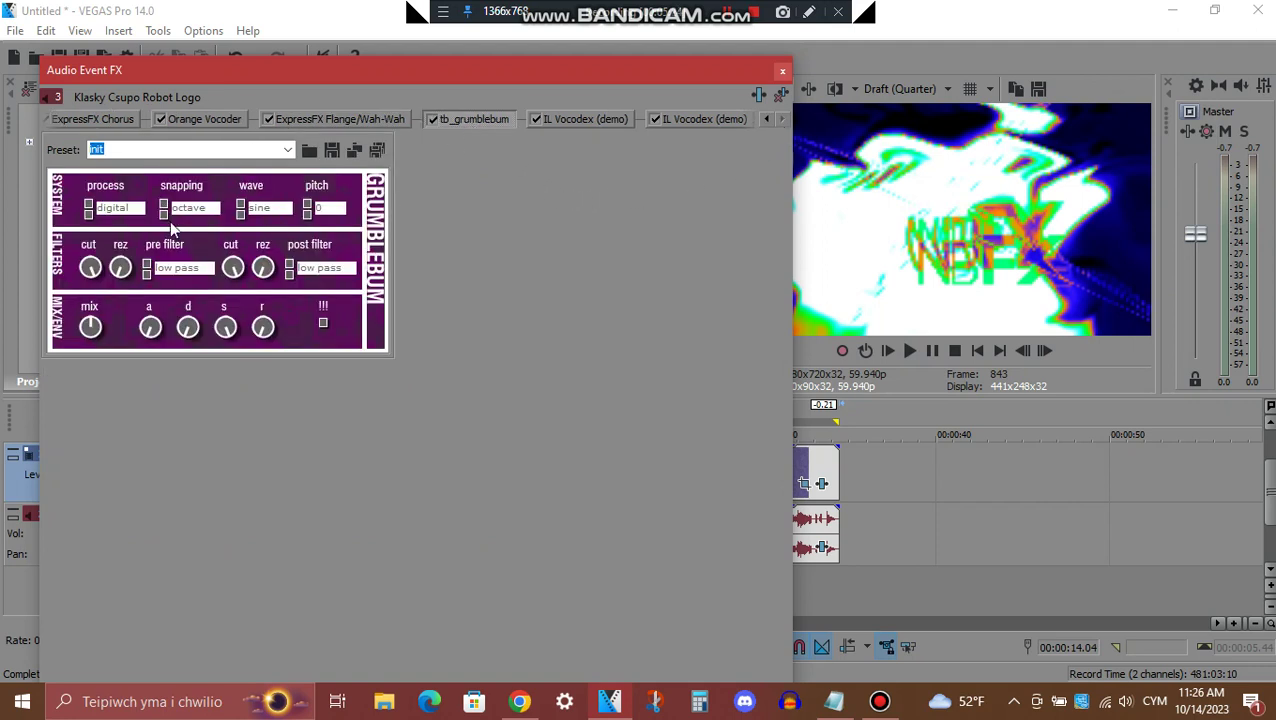
- Examine both IL Vocodex effects on the white-and-blue clip, including the second one's lower band gain section
click(613, 119)
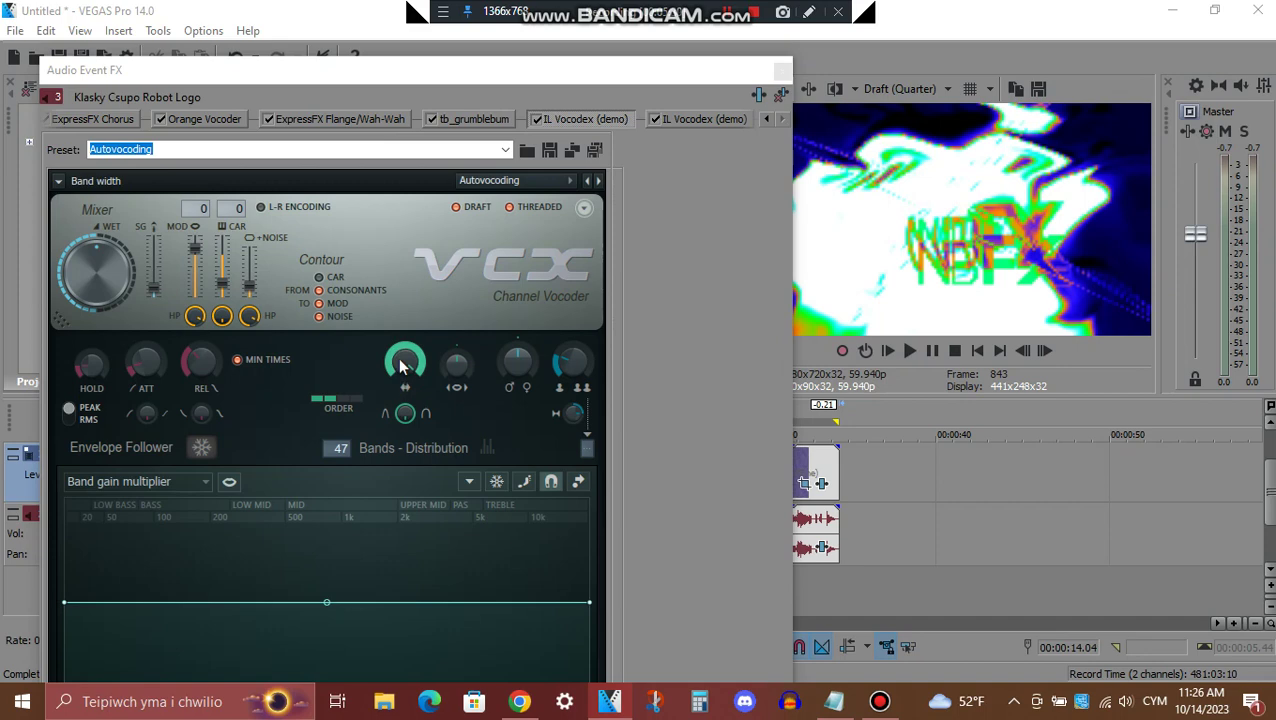
click(725, 121)
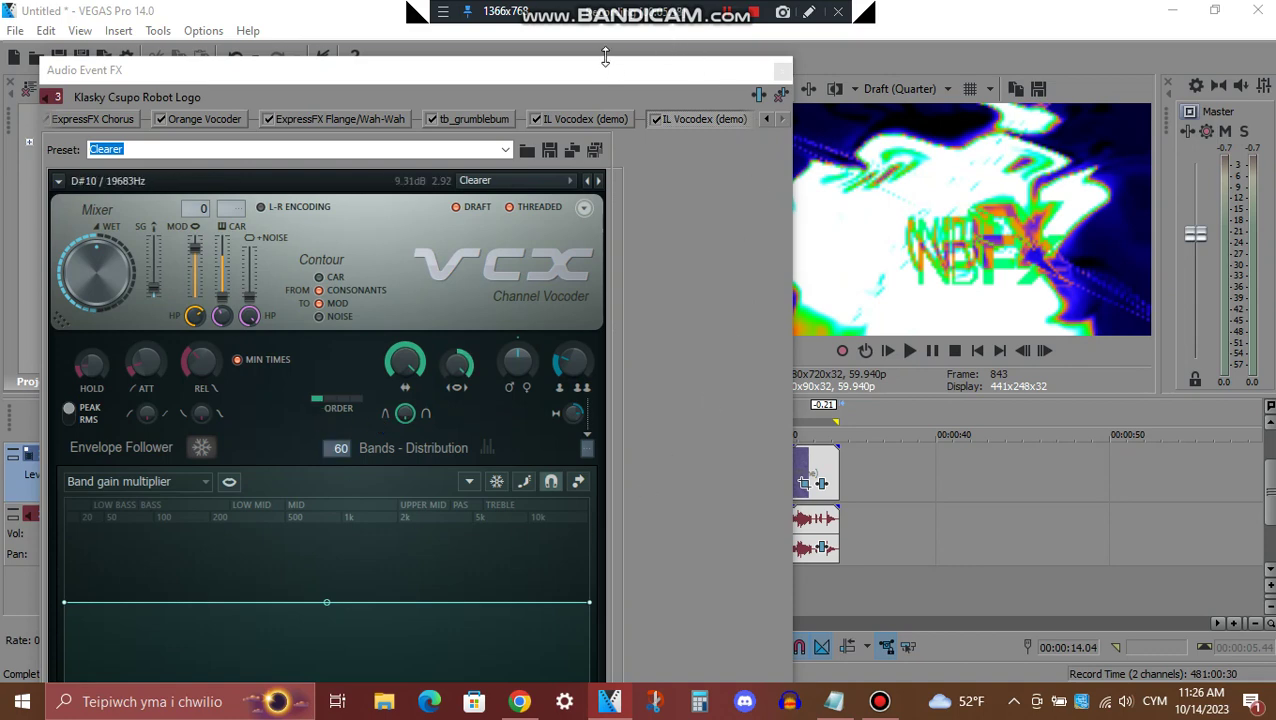
mouse_move(606, 59)
mouse_down()
mouse_move(613, 237)
mouse_move(622, 70)
mouse_up()
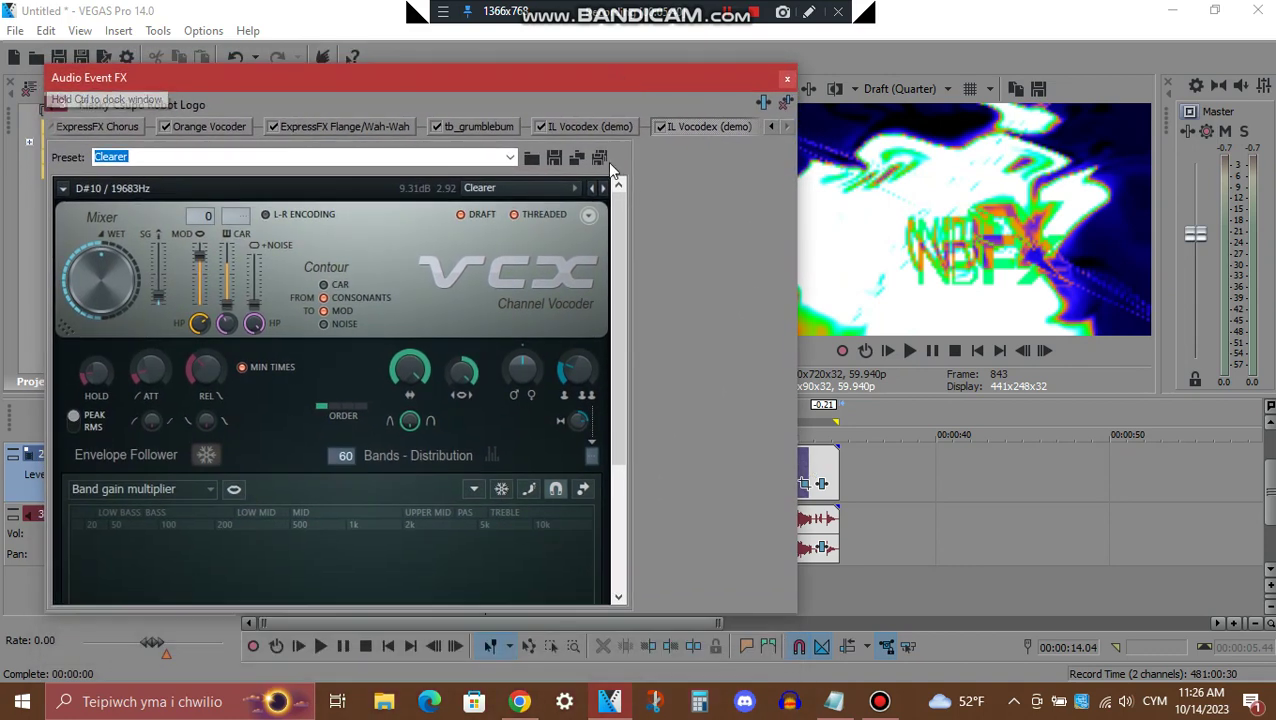
drag(621, 208, 623, 392)
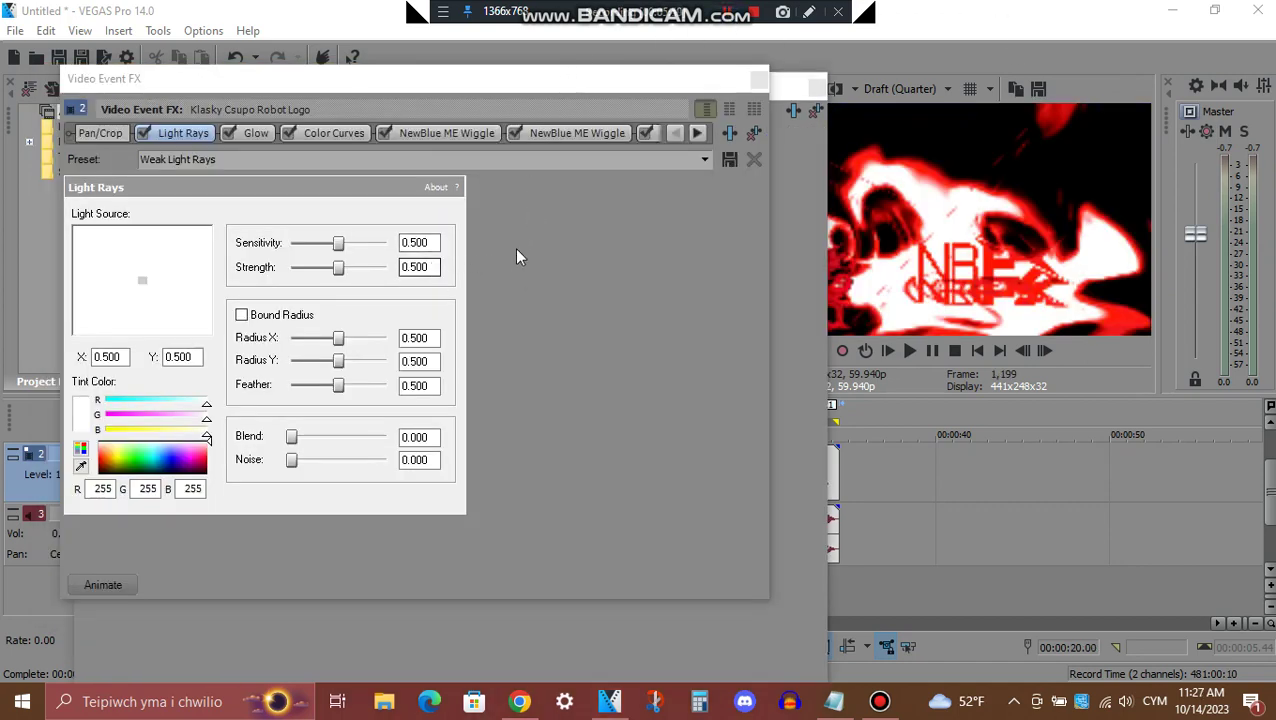
- Examine the Glow, Color Curves and three NewBlue ME Wiggle settings in the red-and-black clip's video effects chain
click(246, 136)
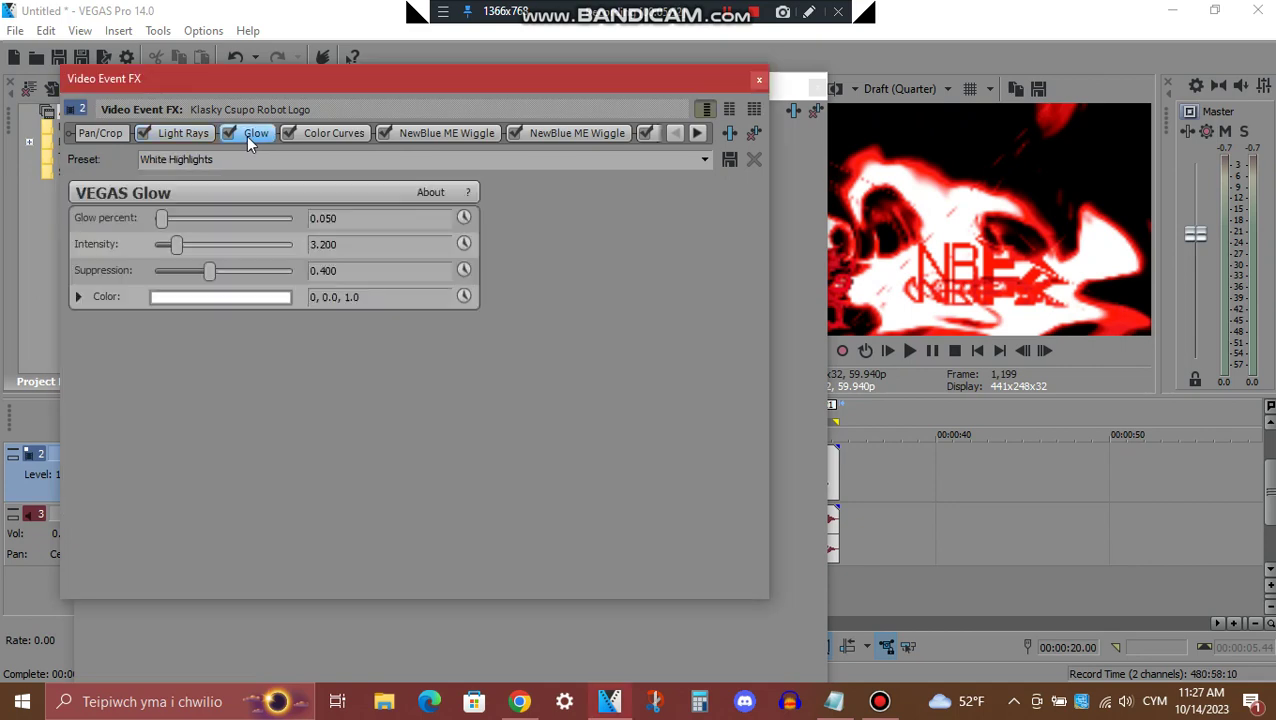
click(349, 136)
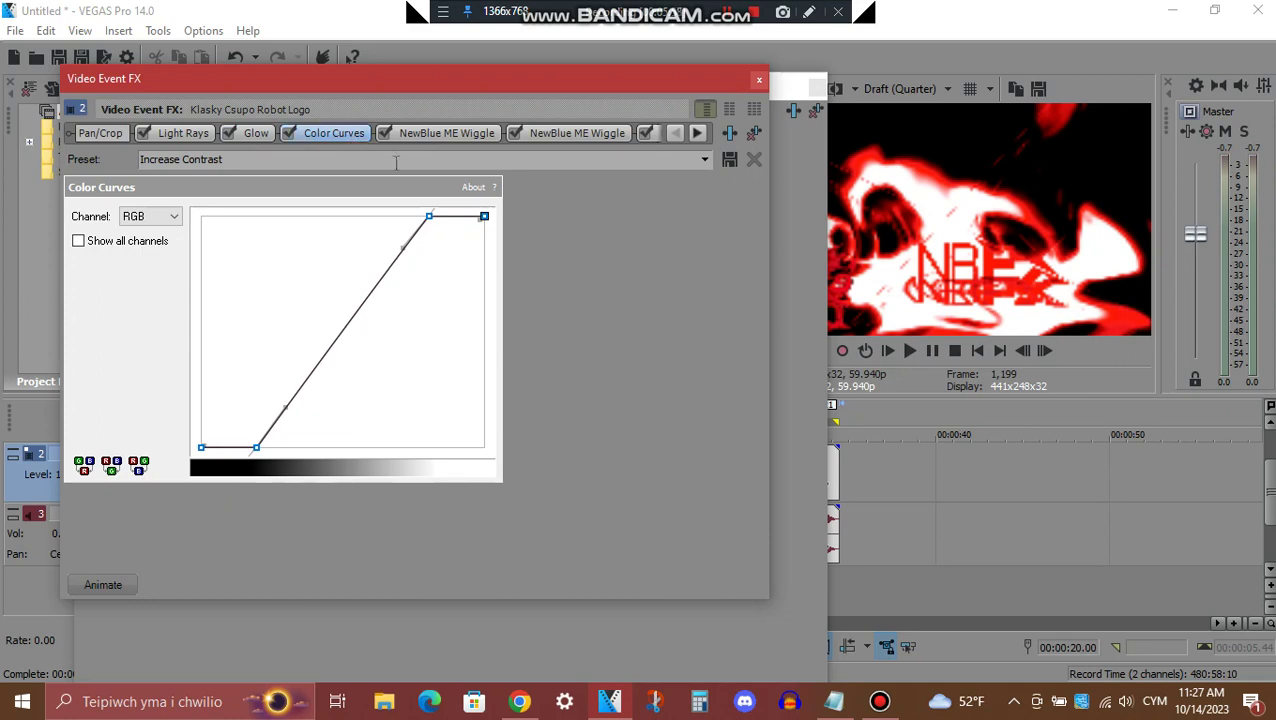
click(449, 139)
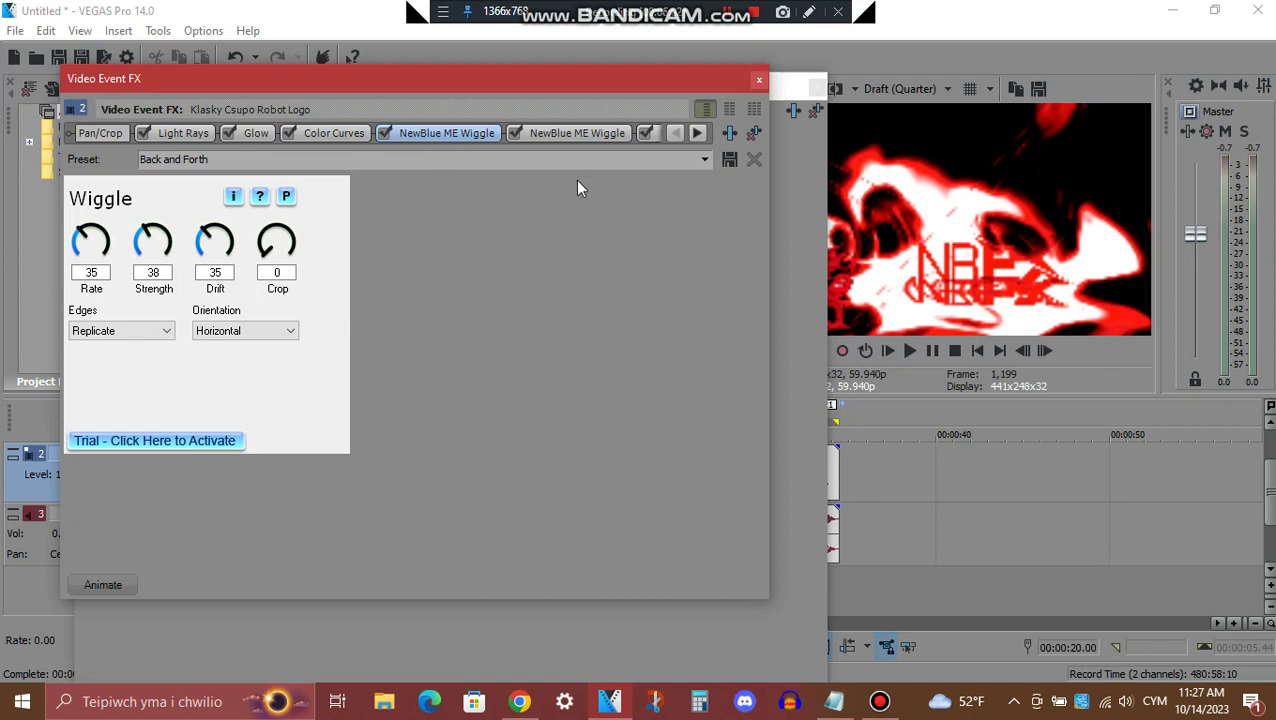
click(697, 134)
click(697, 134)
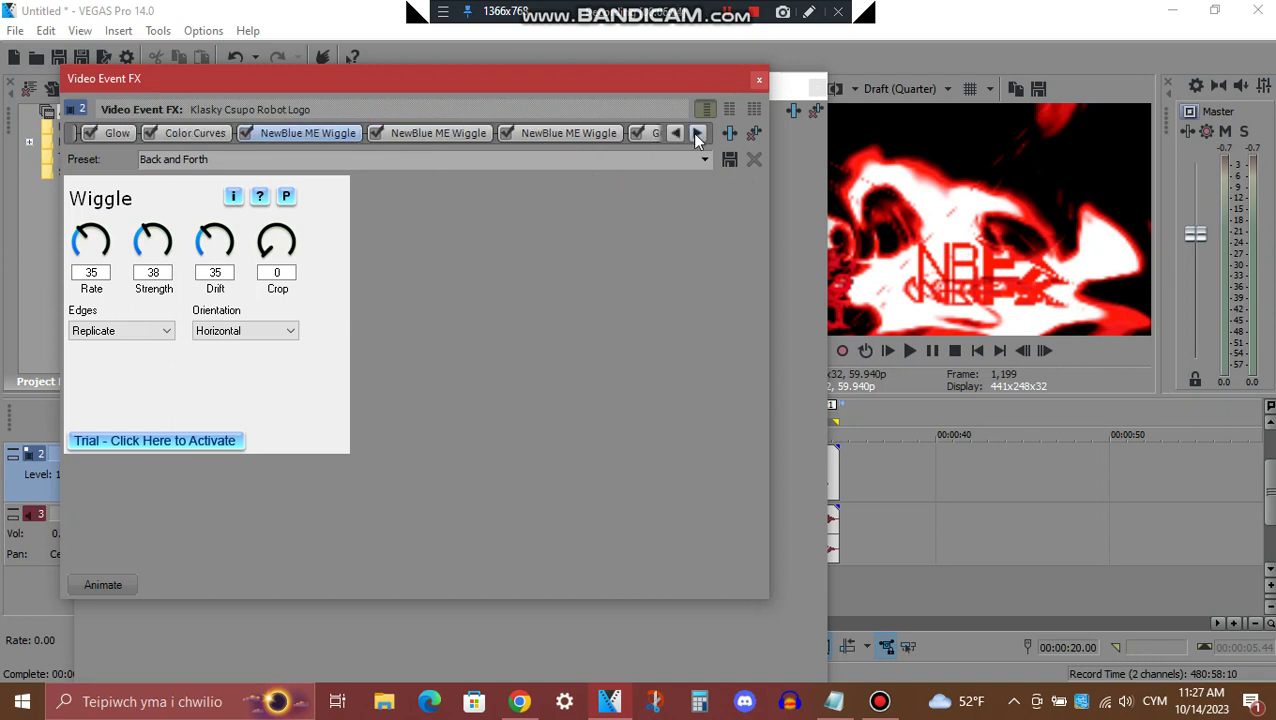
click(699, 136)
click(699, 135)
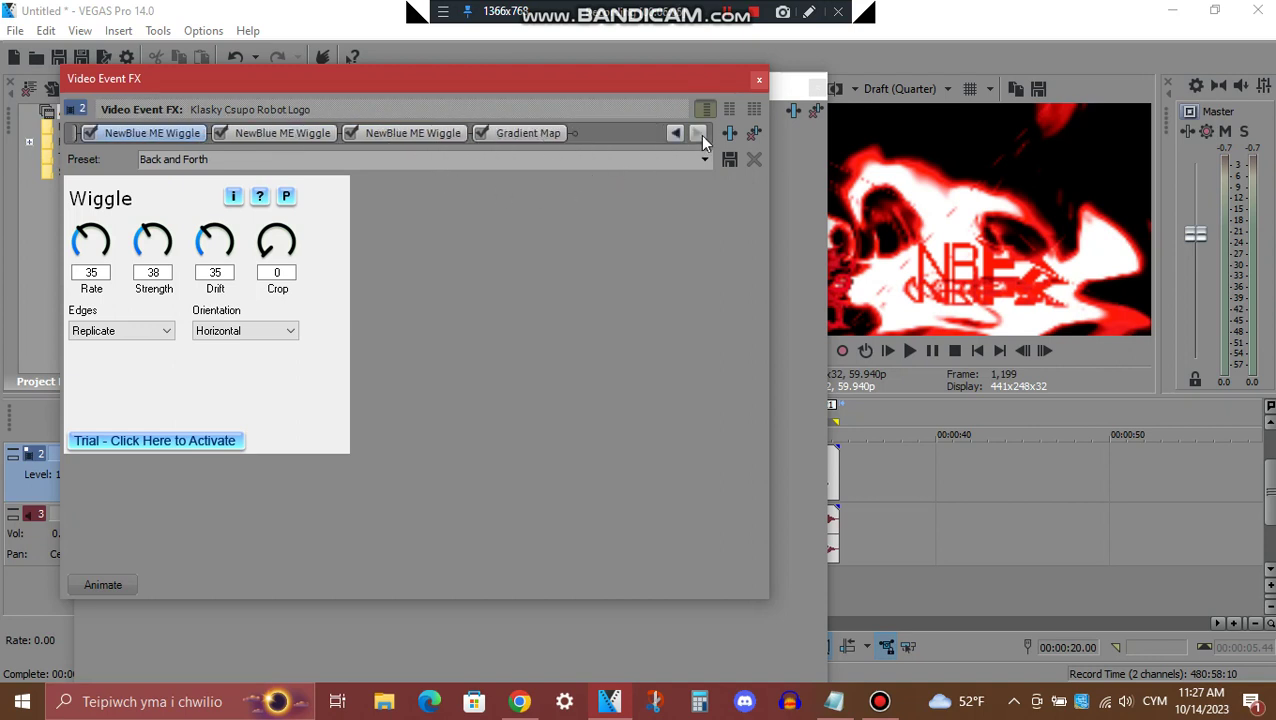
click(316, 130)
click(424, 131)
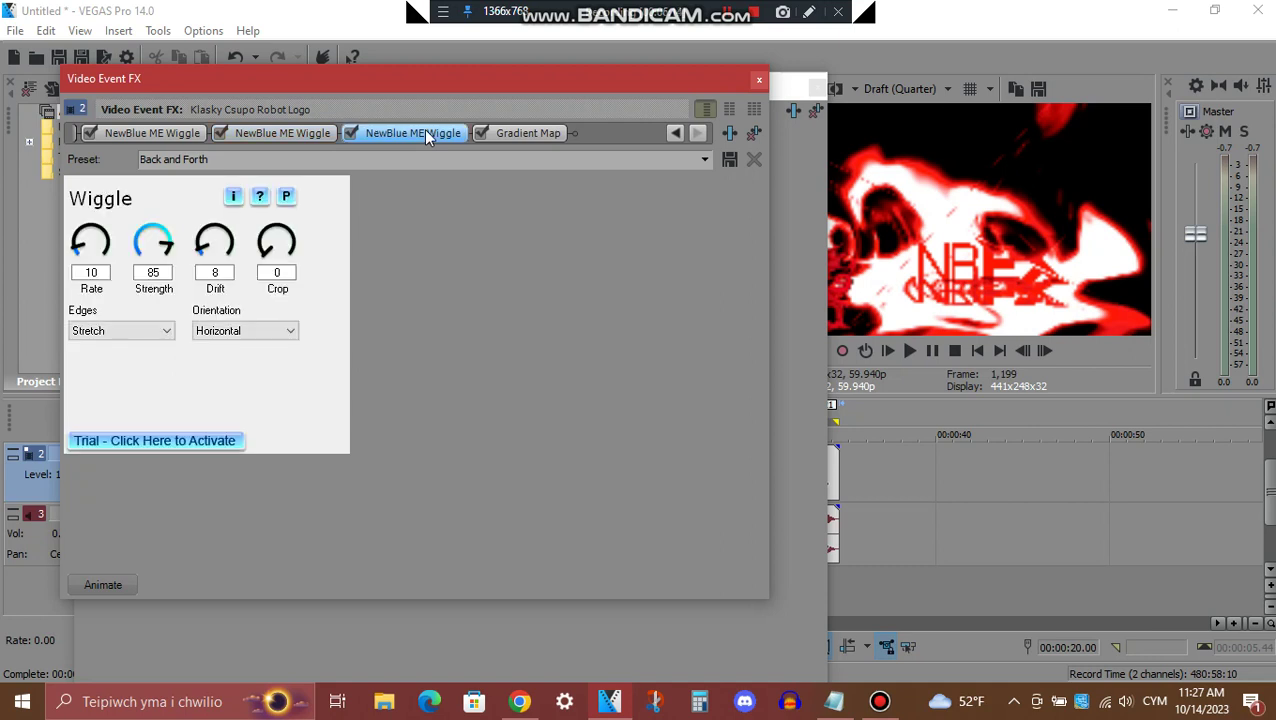
- Examine the red-and-black clip's Gradient Map, stepping through the colours of control points 0 to 5
click(530, 133)
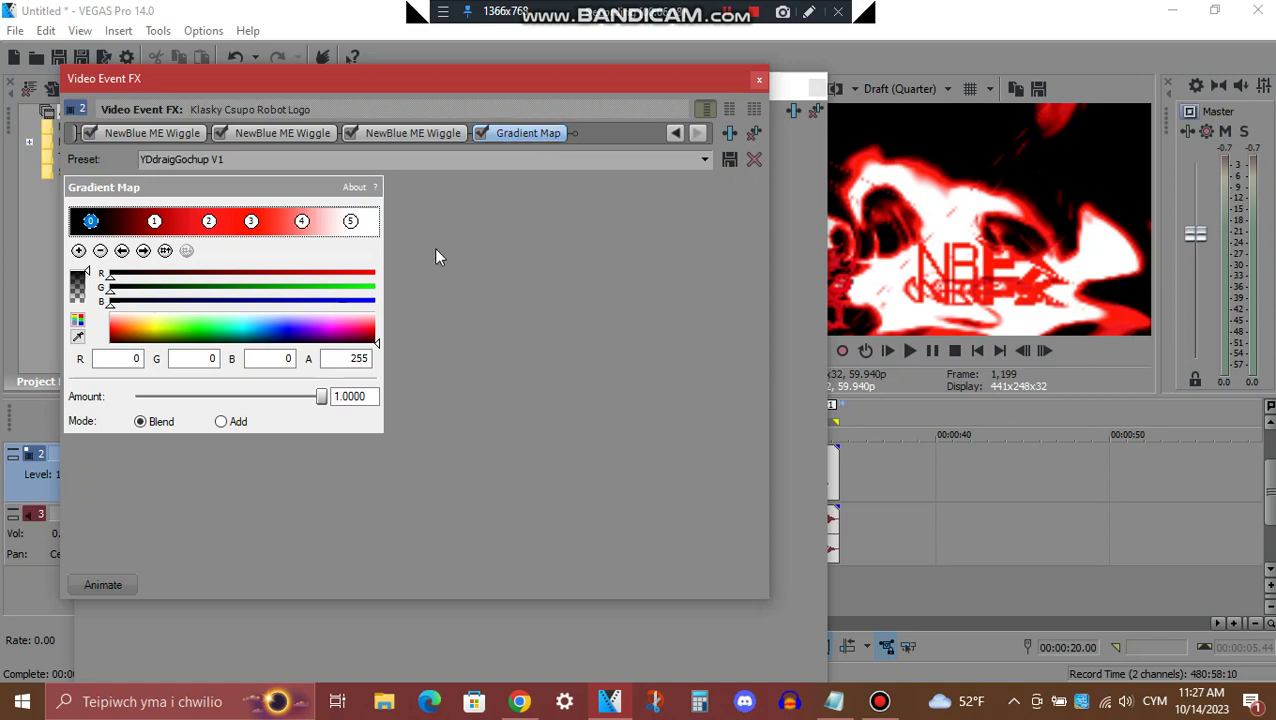
click(143, 251)
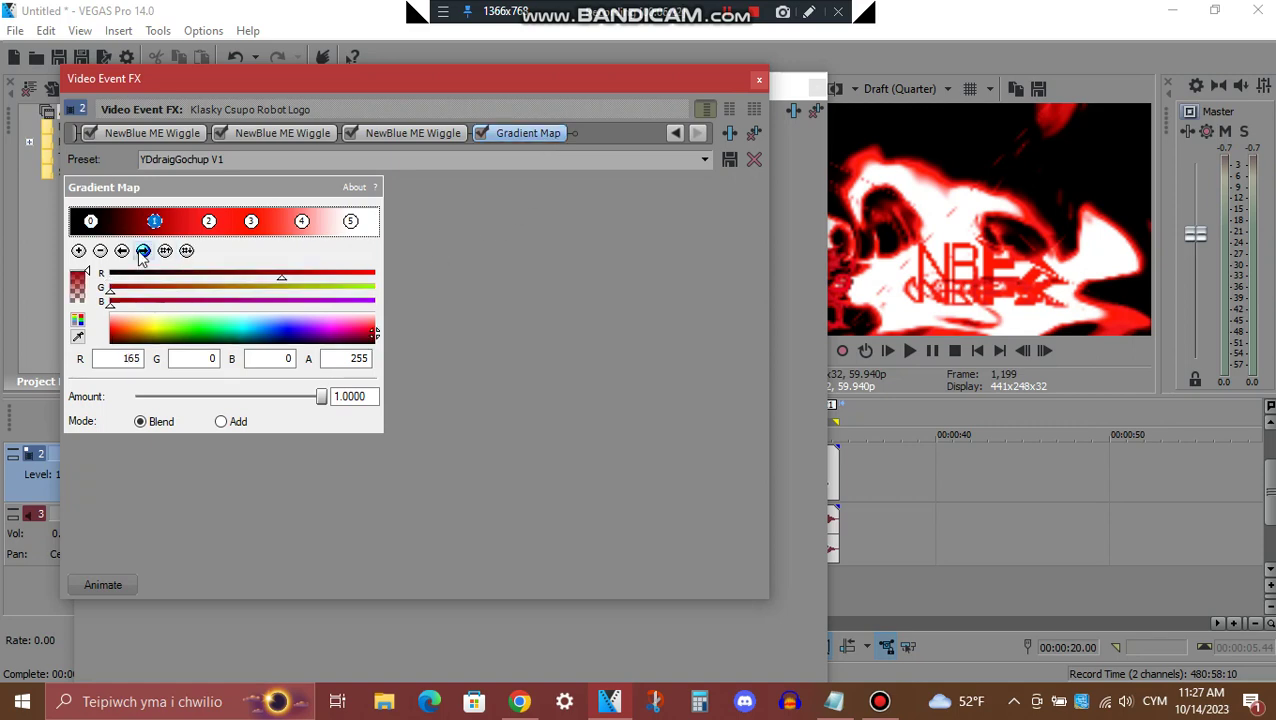
click(143, 251)
click(143, 251)
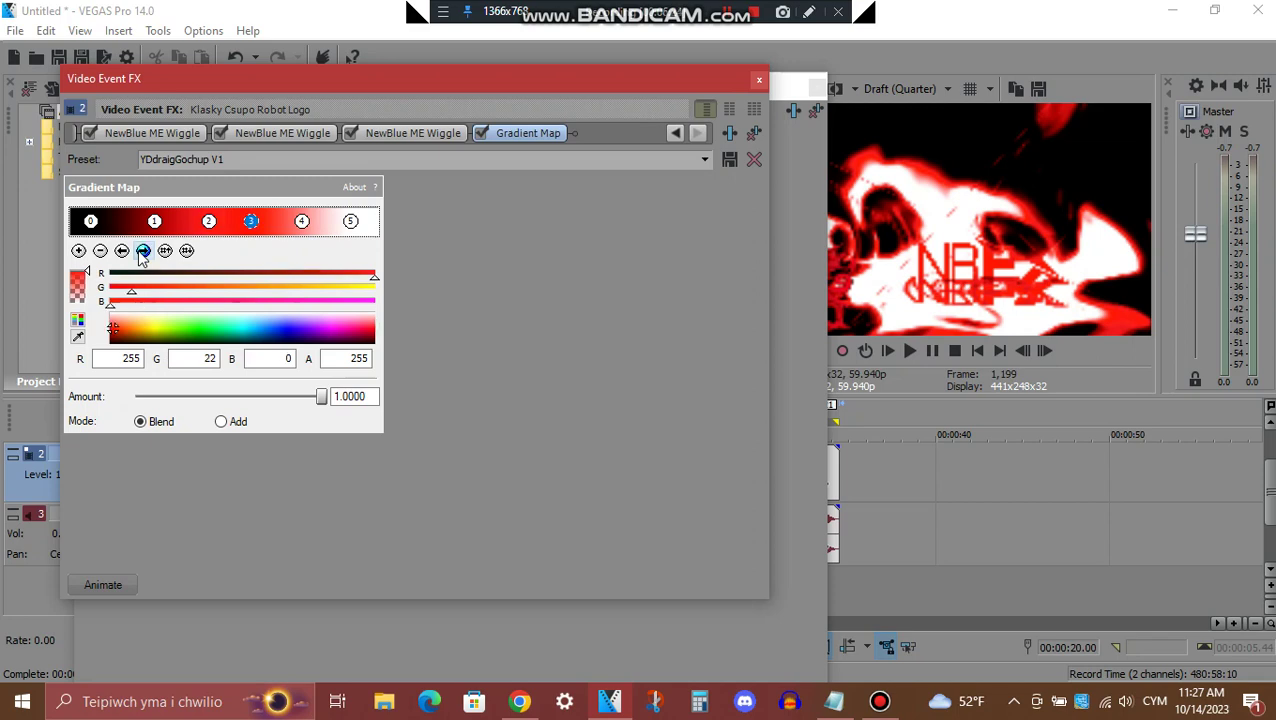
click(143, 251)
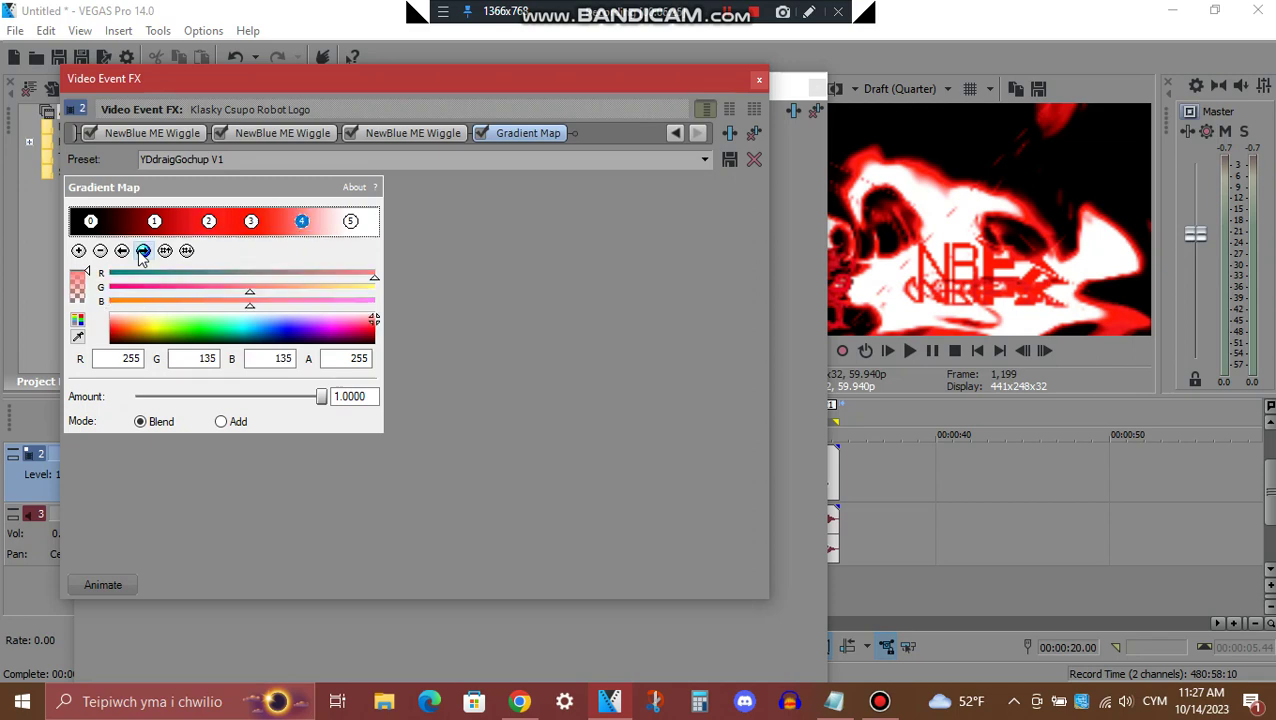
click(143, 251)
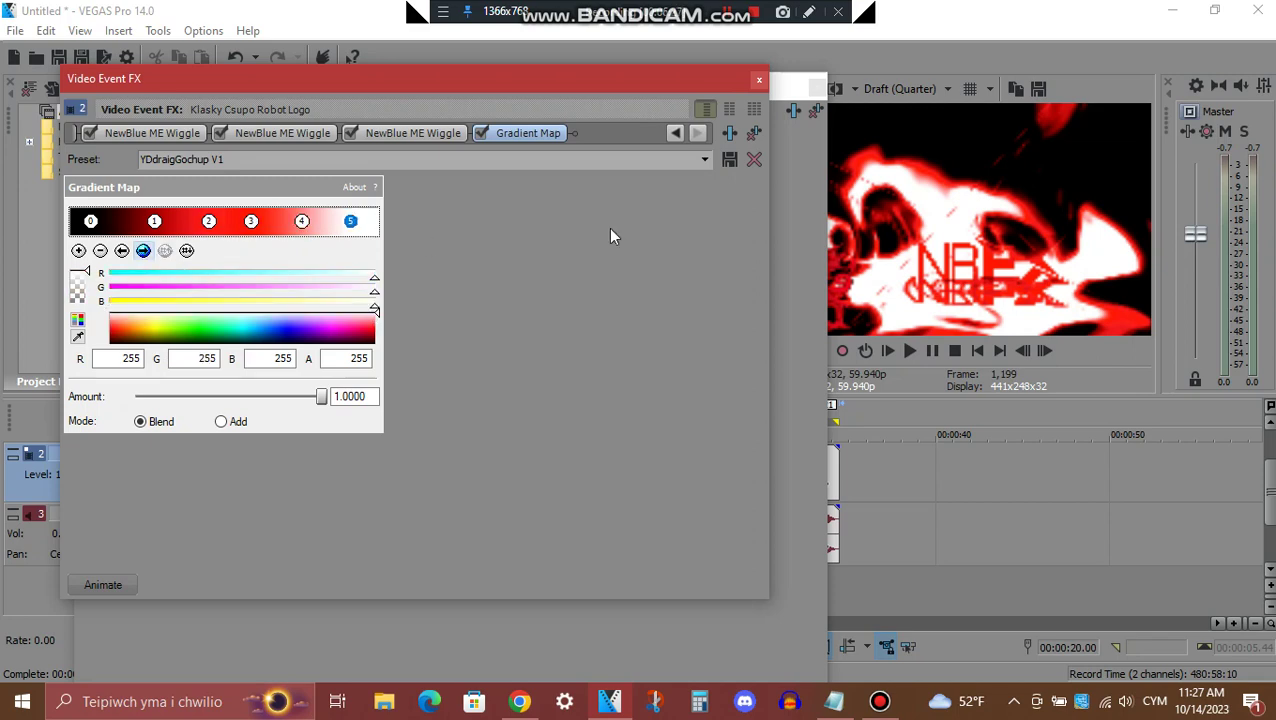
- Examine the red-and-black clip's audio effects from Orange Vocoder through both ExpressFX Chorus effects and tb_grumblebum to IO/Phaser
click(798, 268)
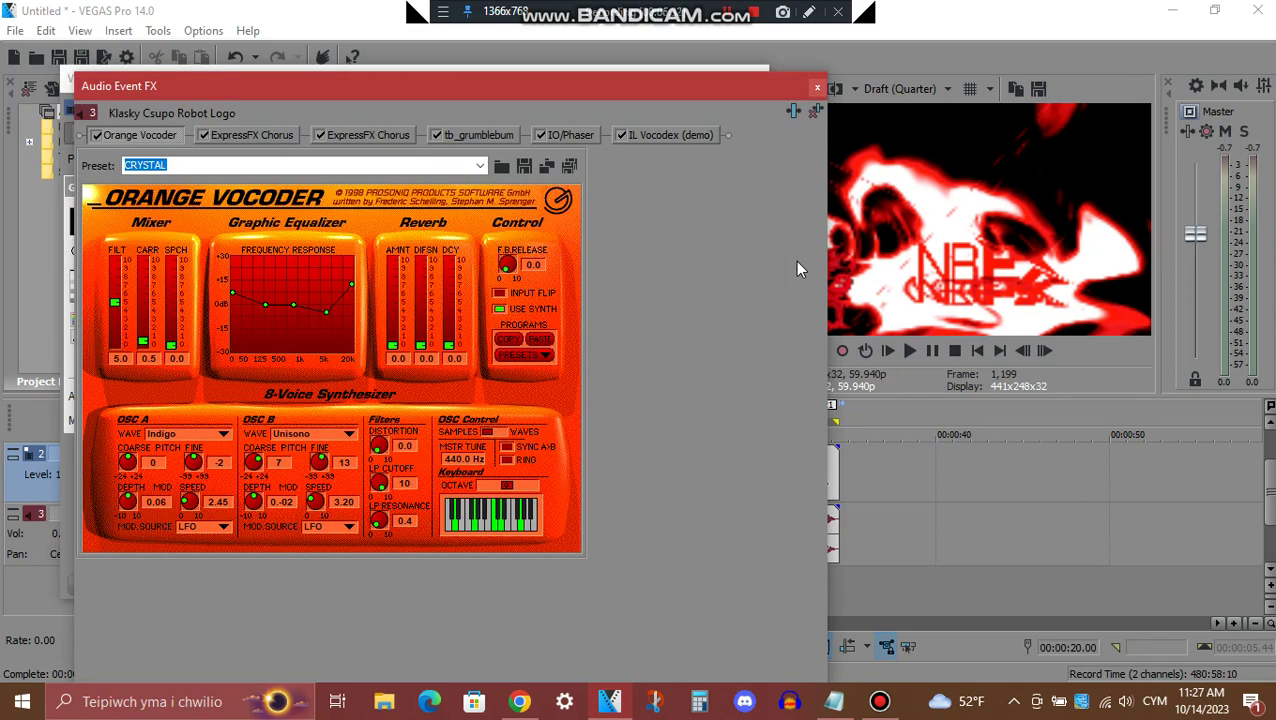
click(268, 134)
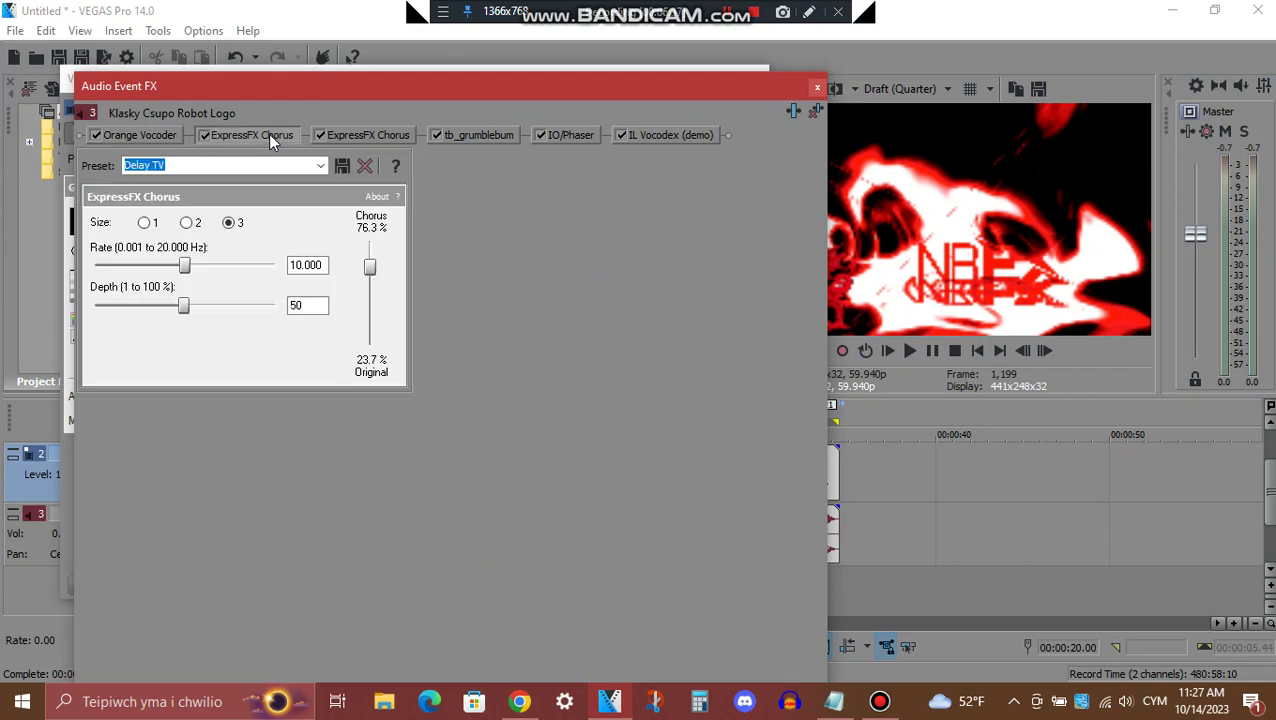
click(376, 134)
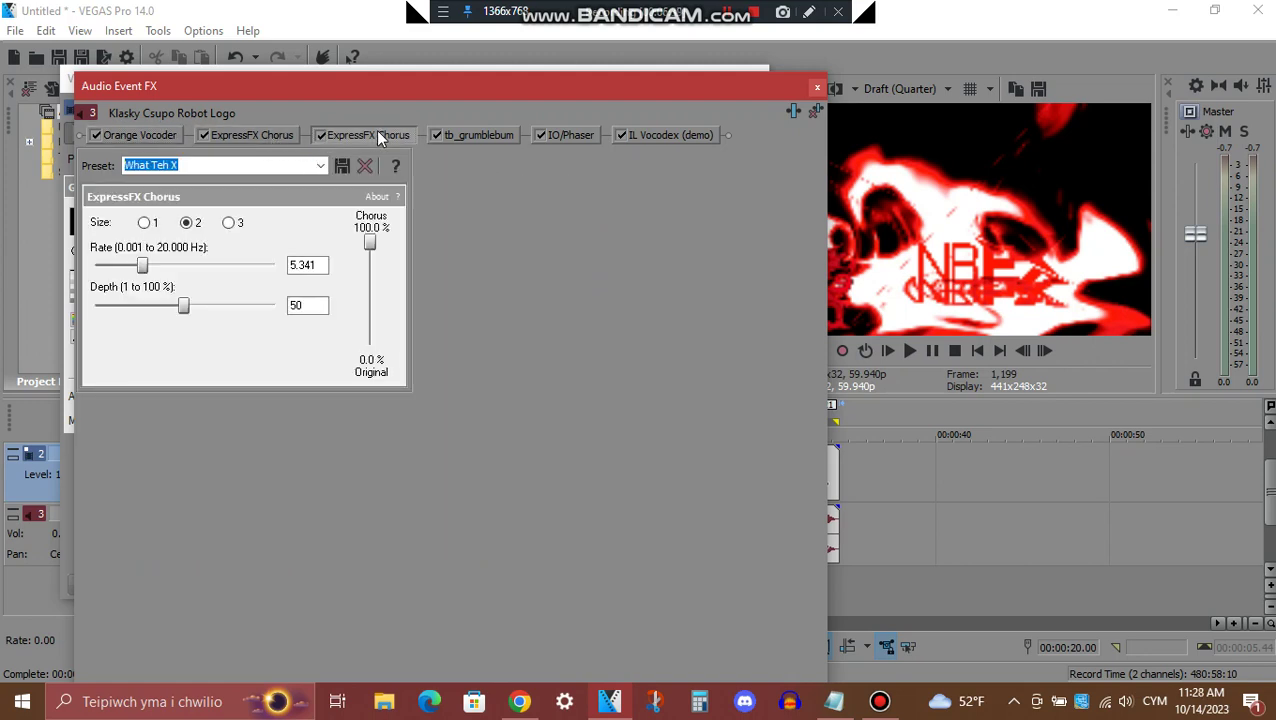
click(488, 135)
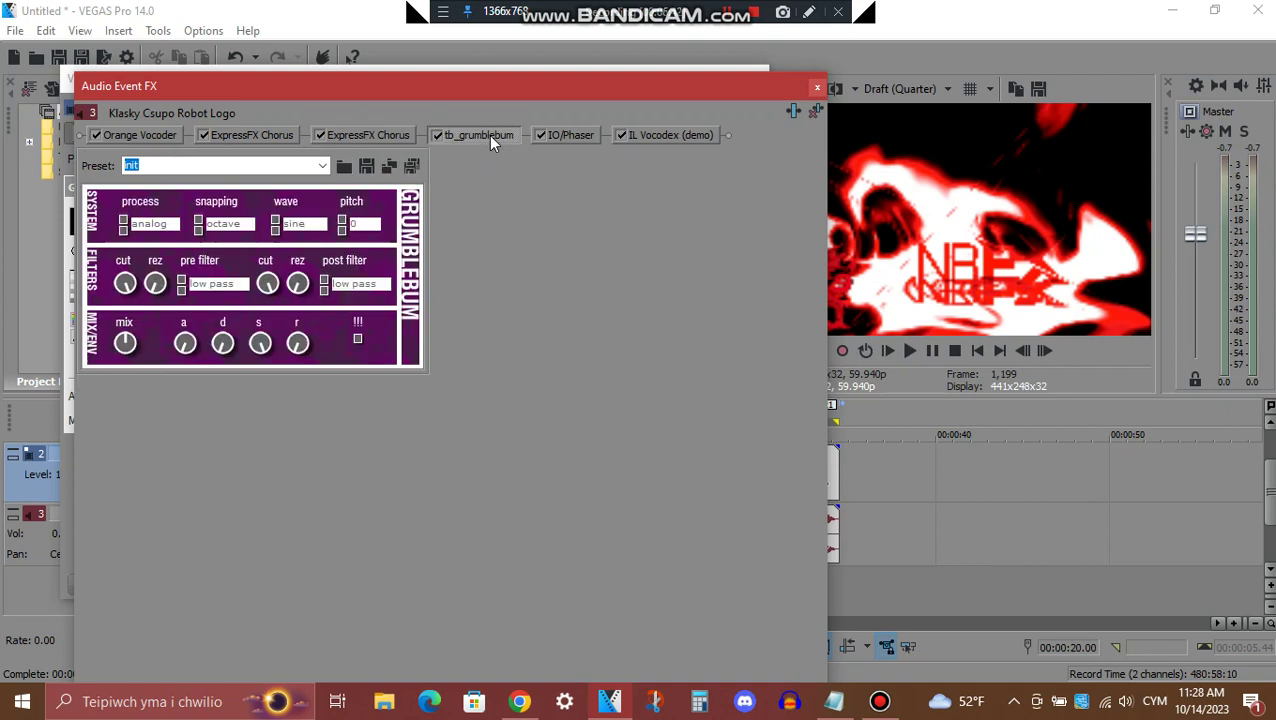
click(587, 134)
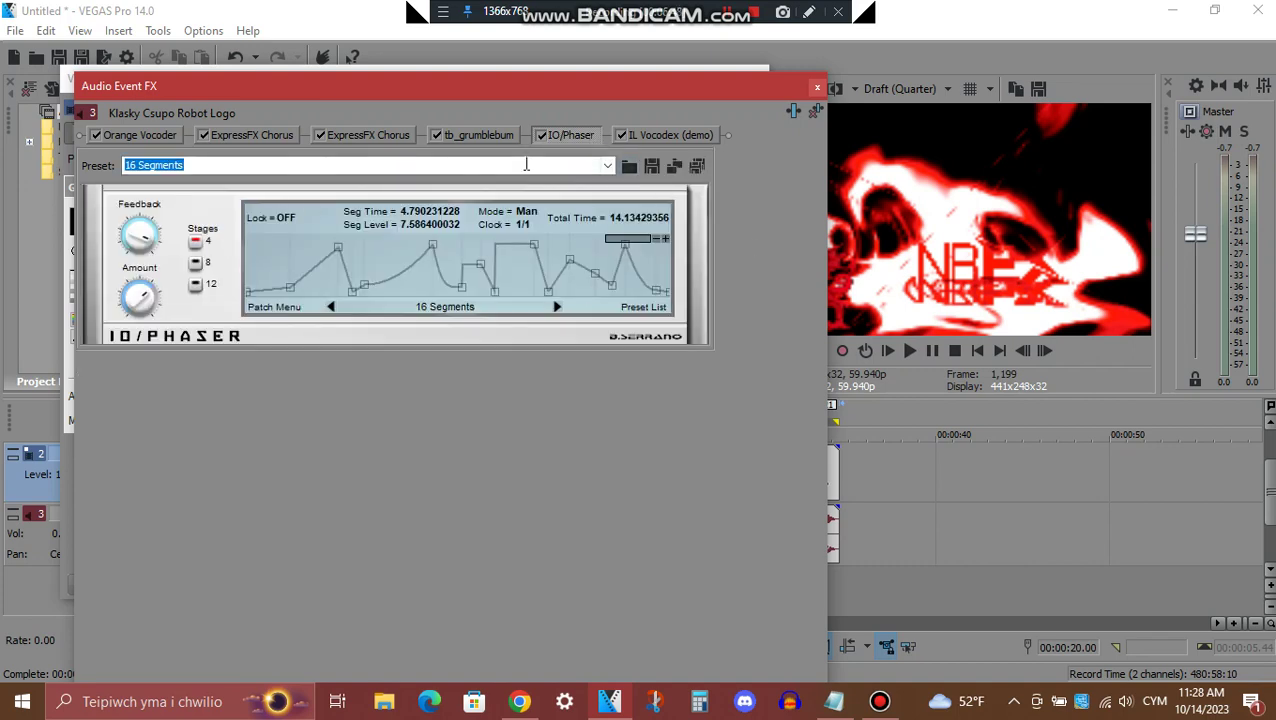
- Examine the red-and-black clip's IL Vocodex settings, including the lower part of its band gain section
click(675, 136)
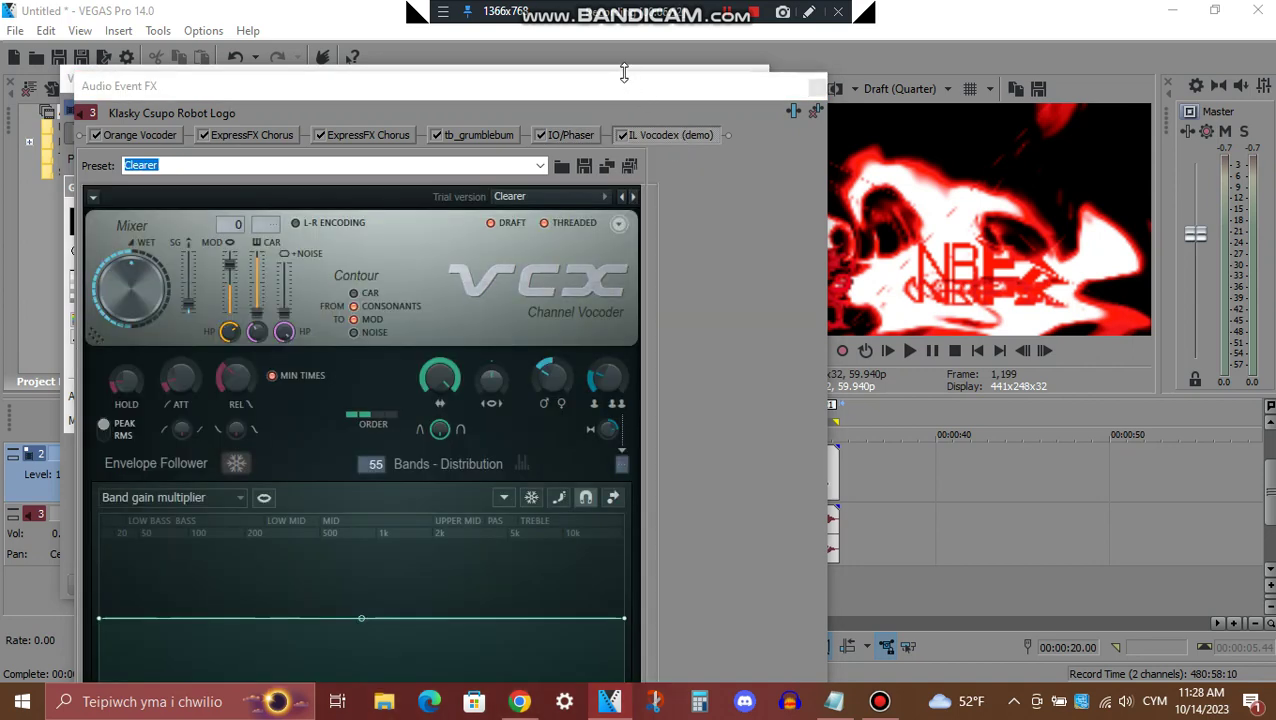
mouse_move(624, 72)
mouse_down()
mouse_move(644, 215)
mouse_move(640, 76)
mouse_up()
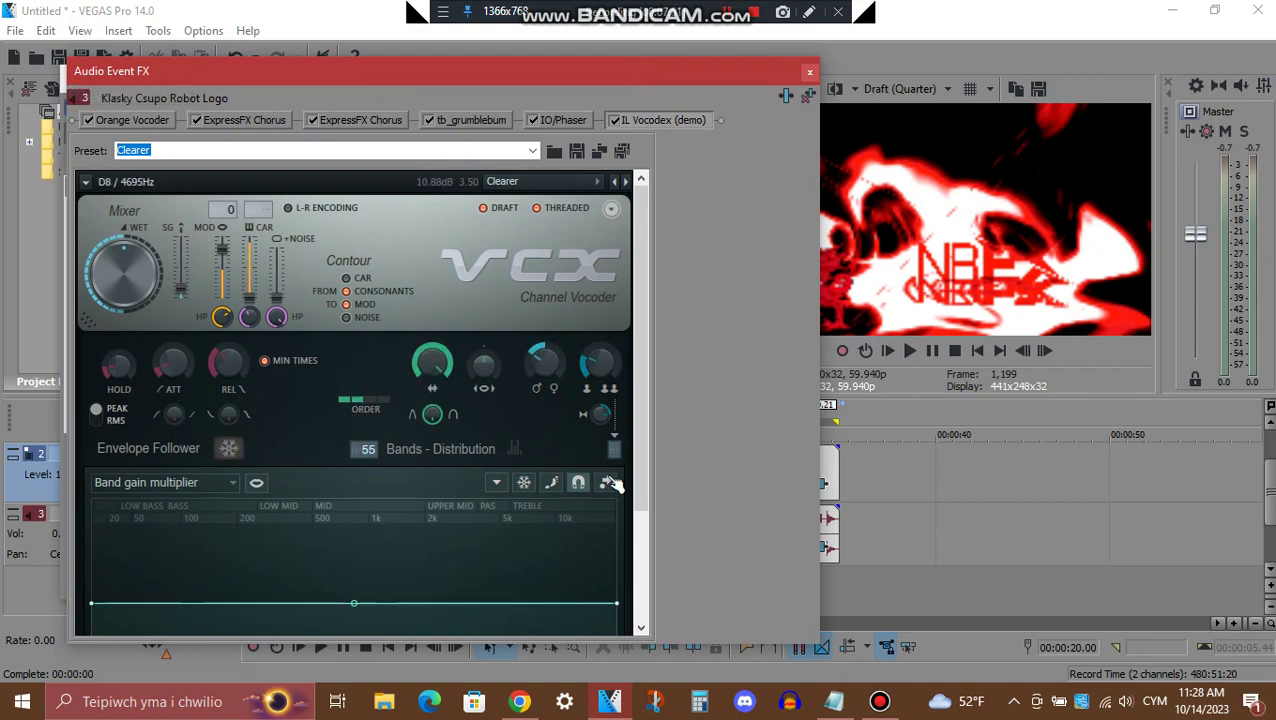
drag(636, 287, 645, 451)
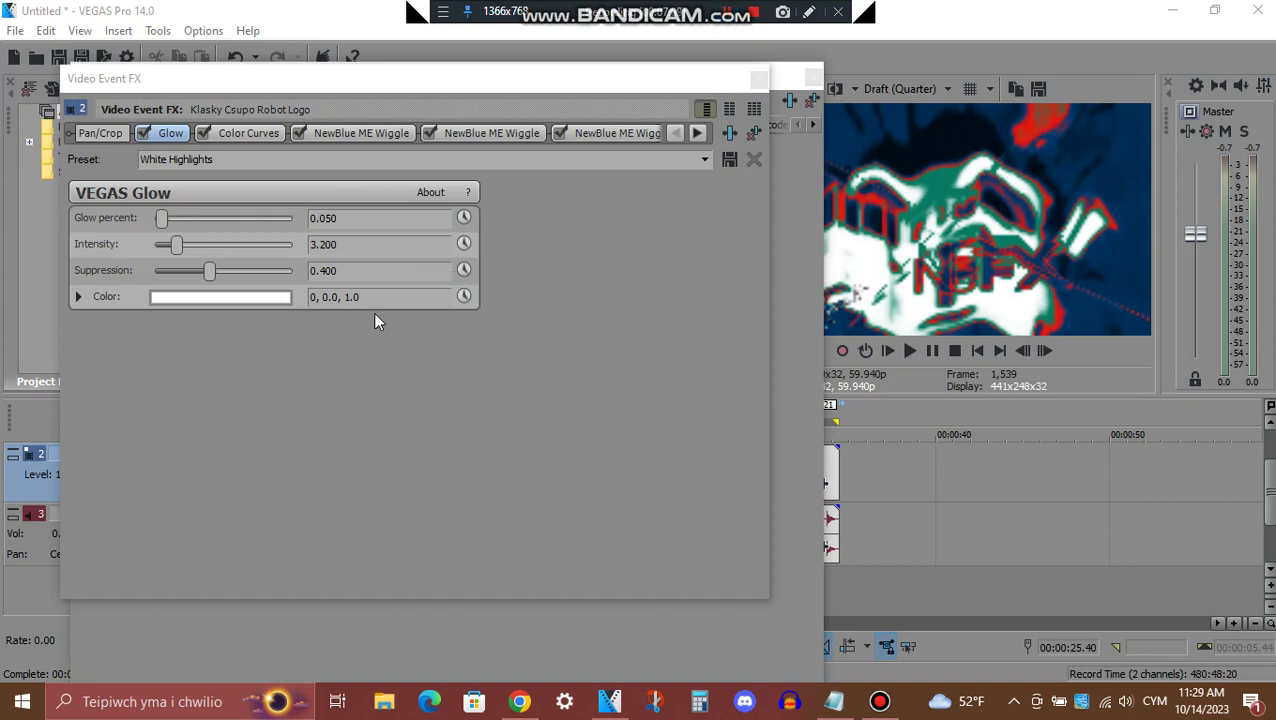
- Examine the Color Curves and four NewBlue ME Wiggle settings in the blue, green and red clip's video effects chain
click(276, 135)
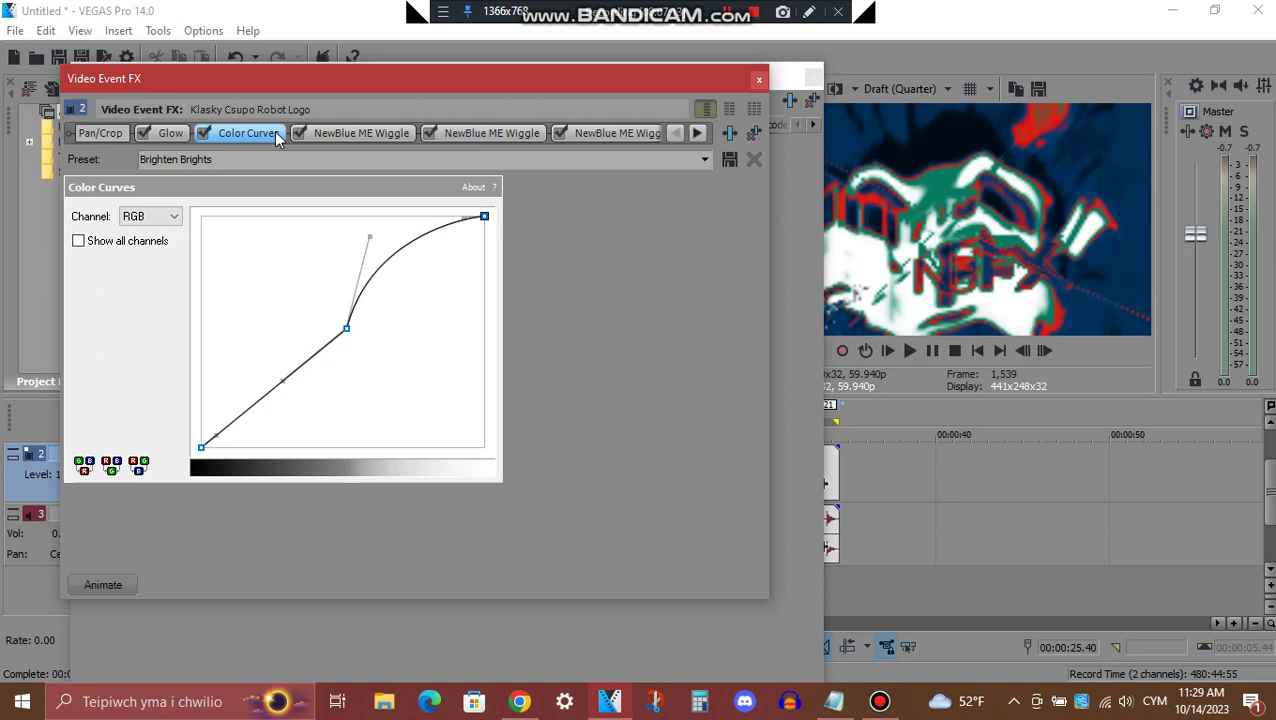
click(394, 135)
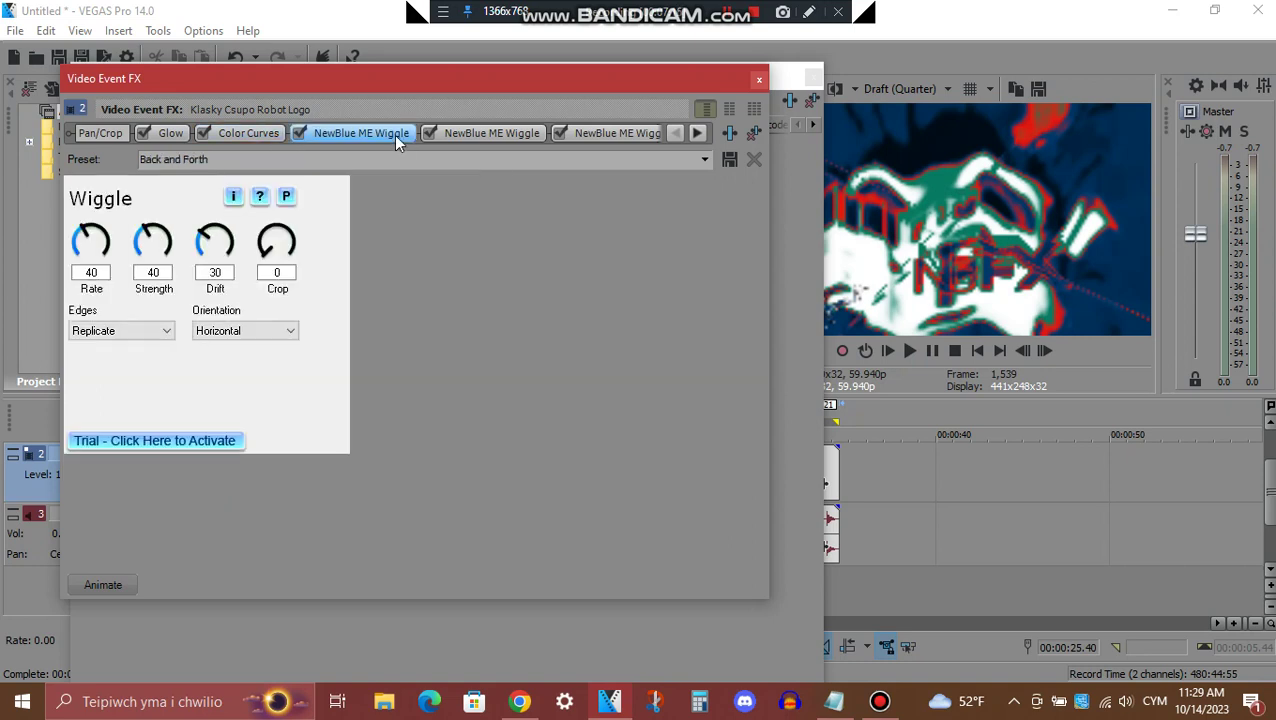
click(508, 133)
click(700, 130)
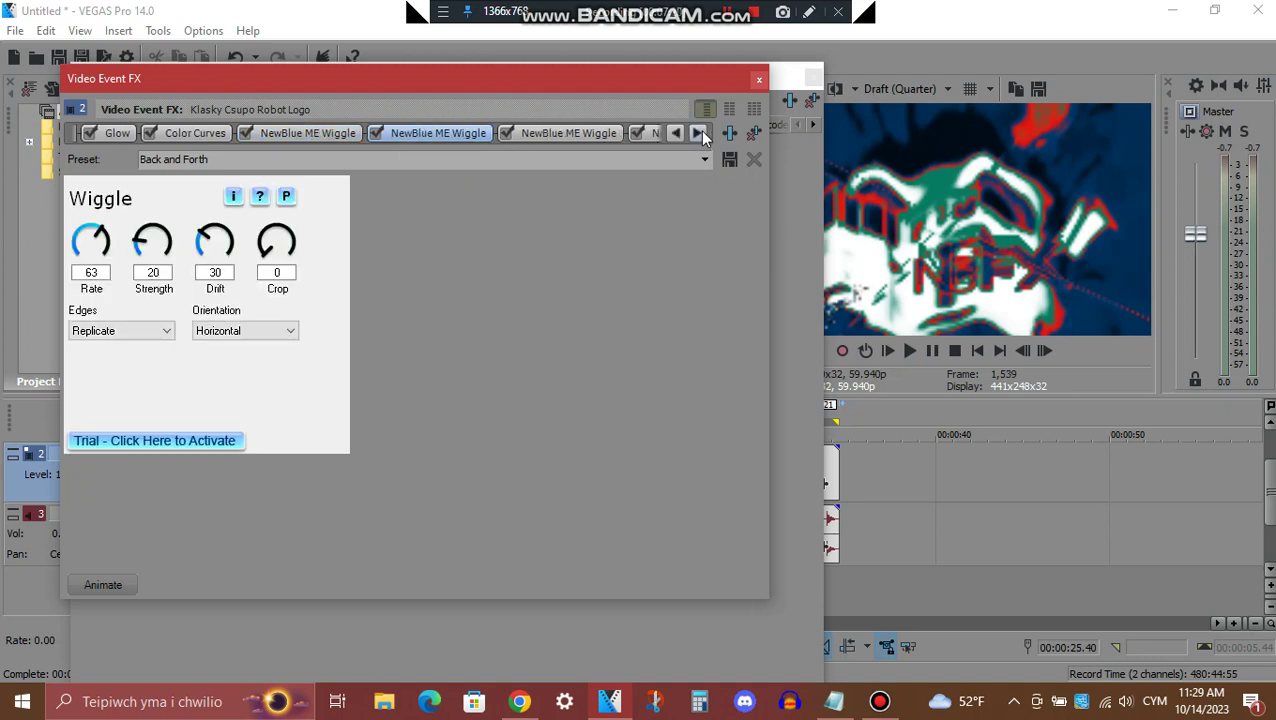
click(700, 130)
click(700, 130)
click(700, 130)
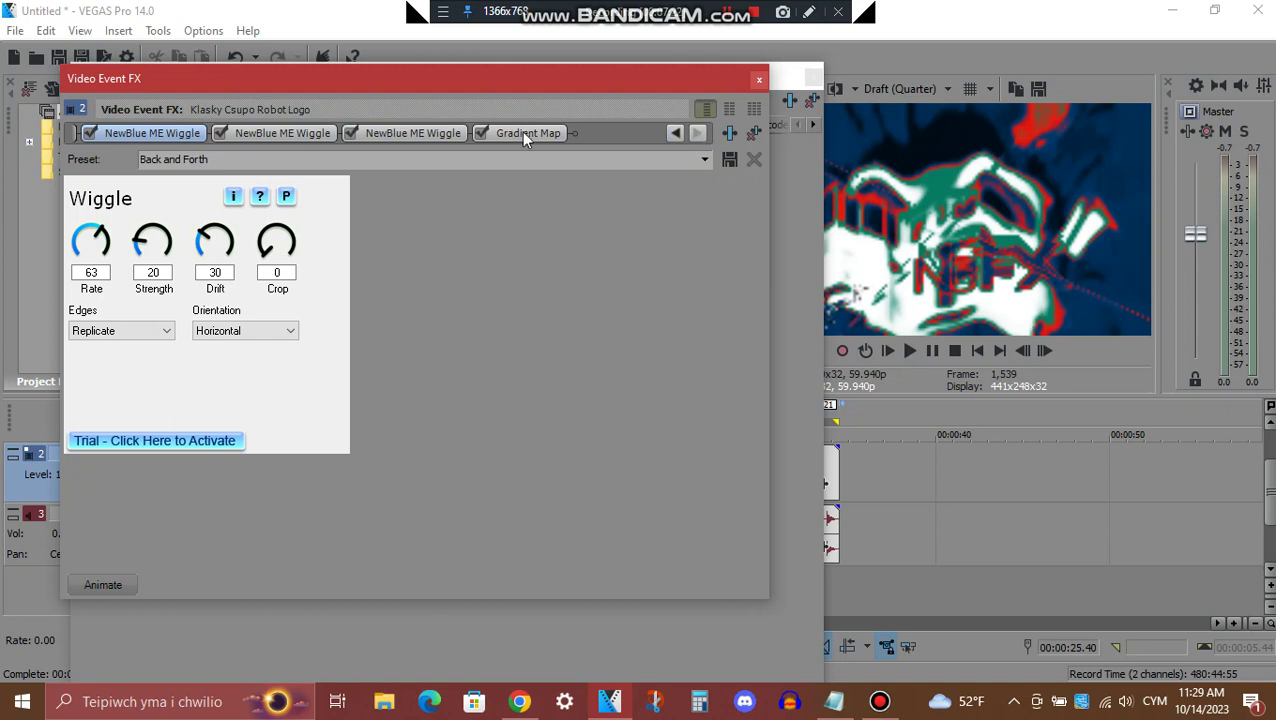
click(313, 134)
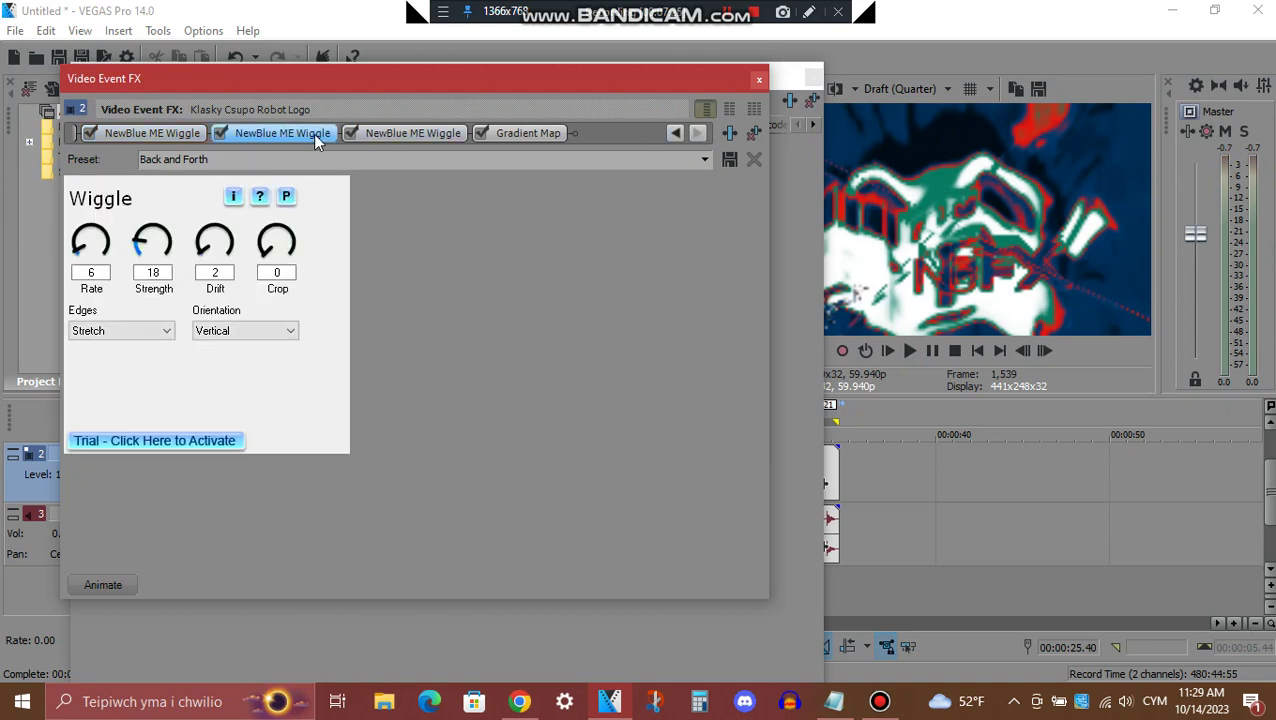
click(442, 139)
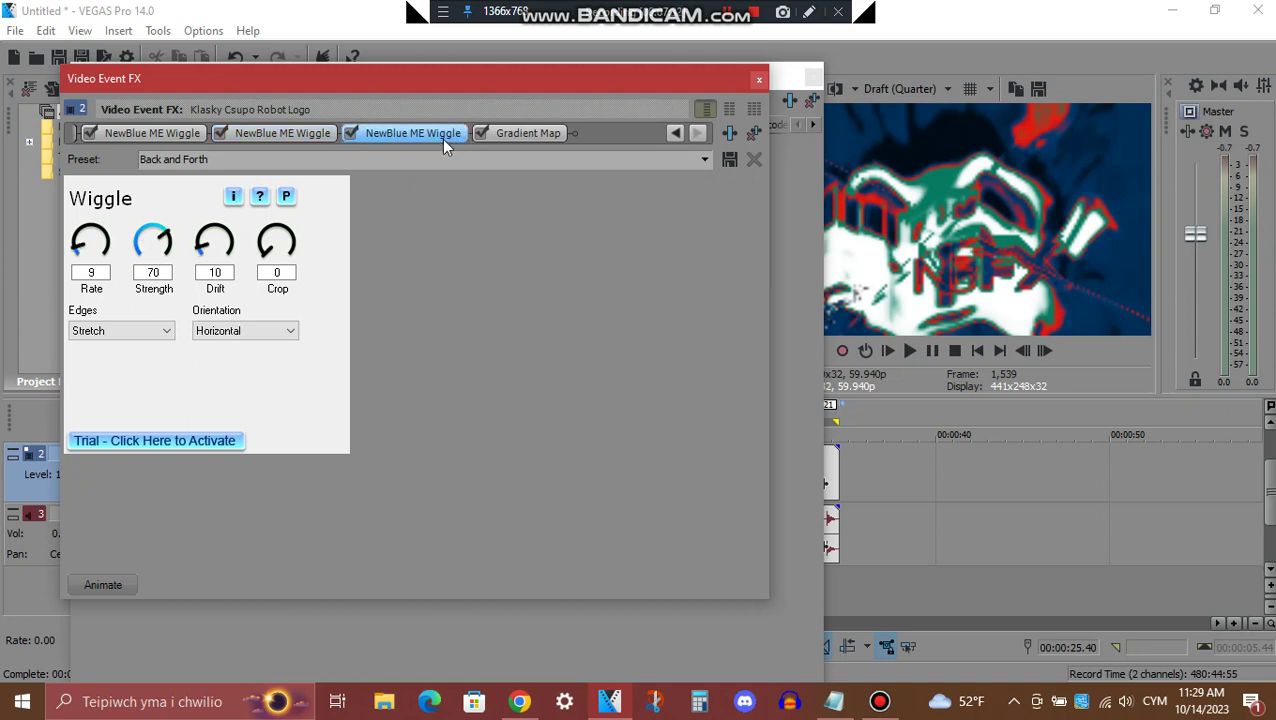
- Examine the blue, green and red clip's Gradient Map, stepping through the colours of control points 0 to 5
click(538, 132)
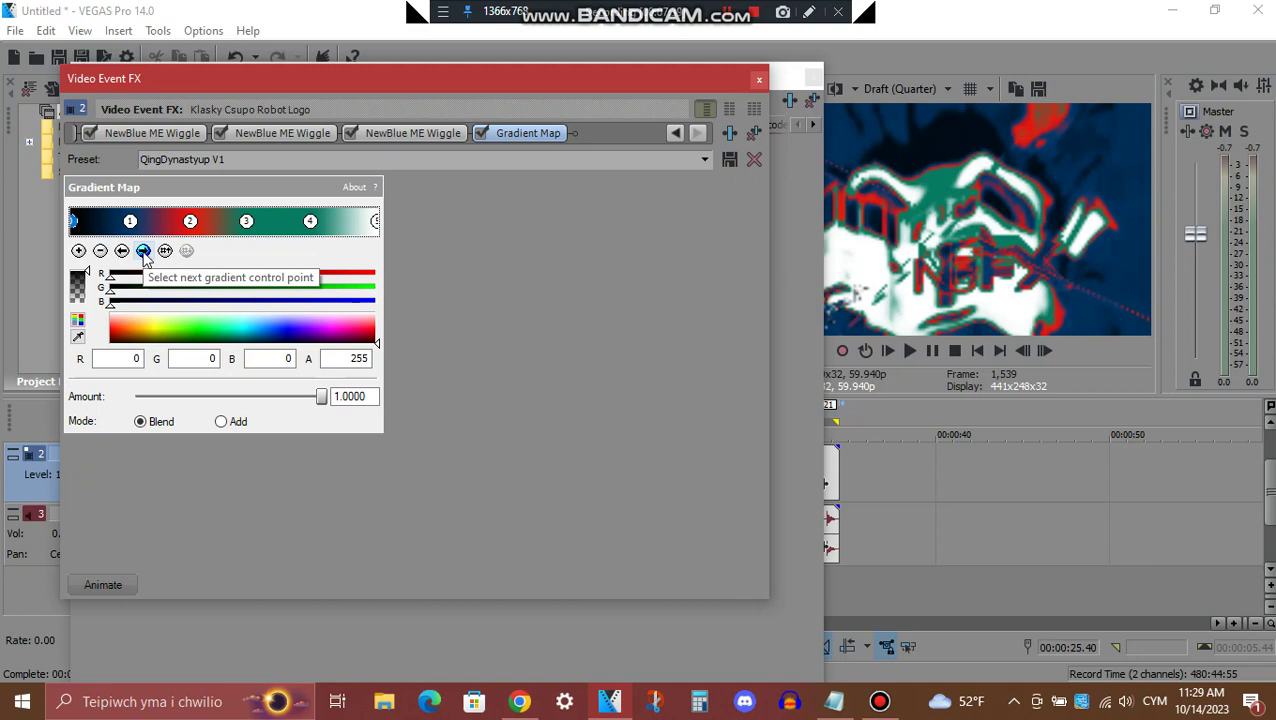
click(143, 251)
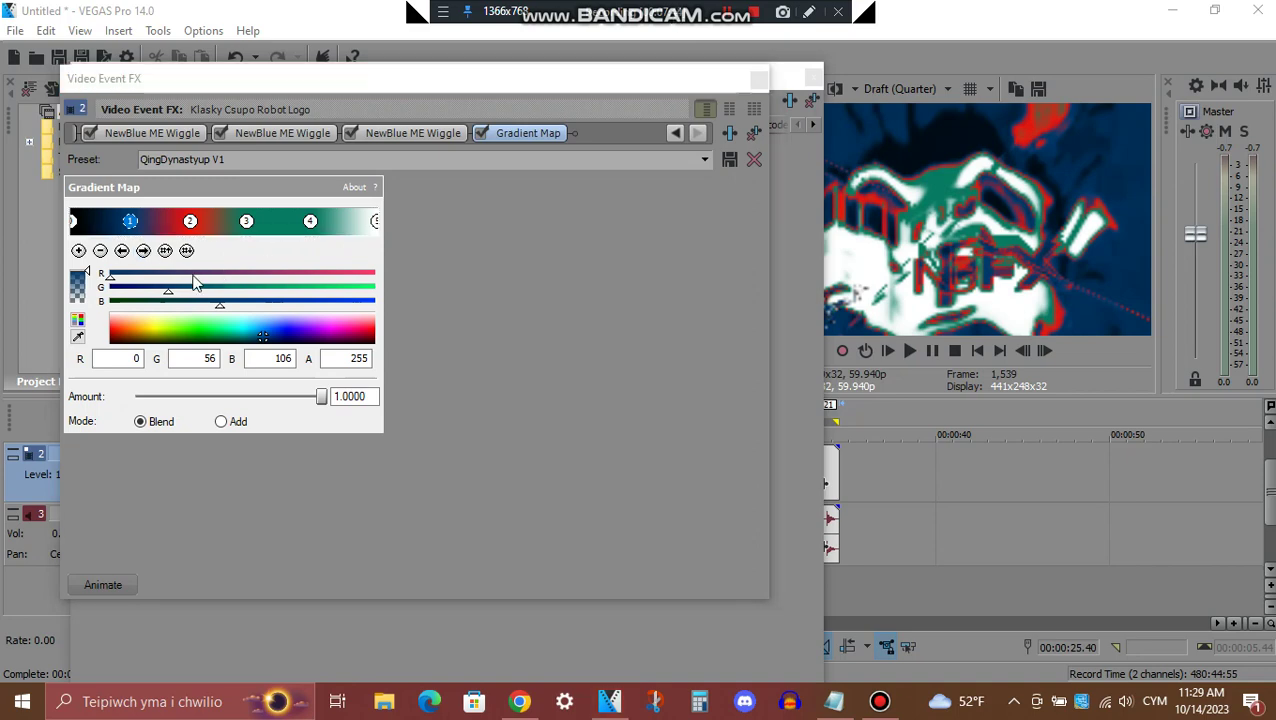
click(143, 251)
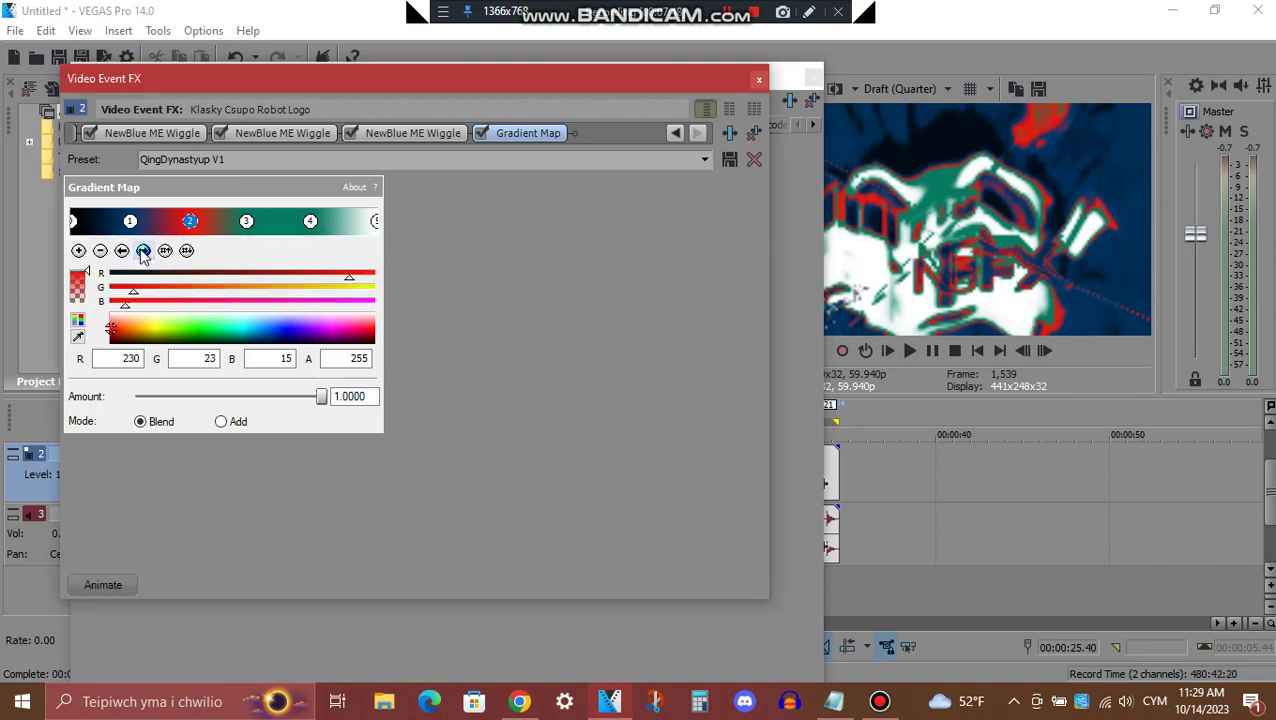
click(143, 251)
click(143, 251)
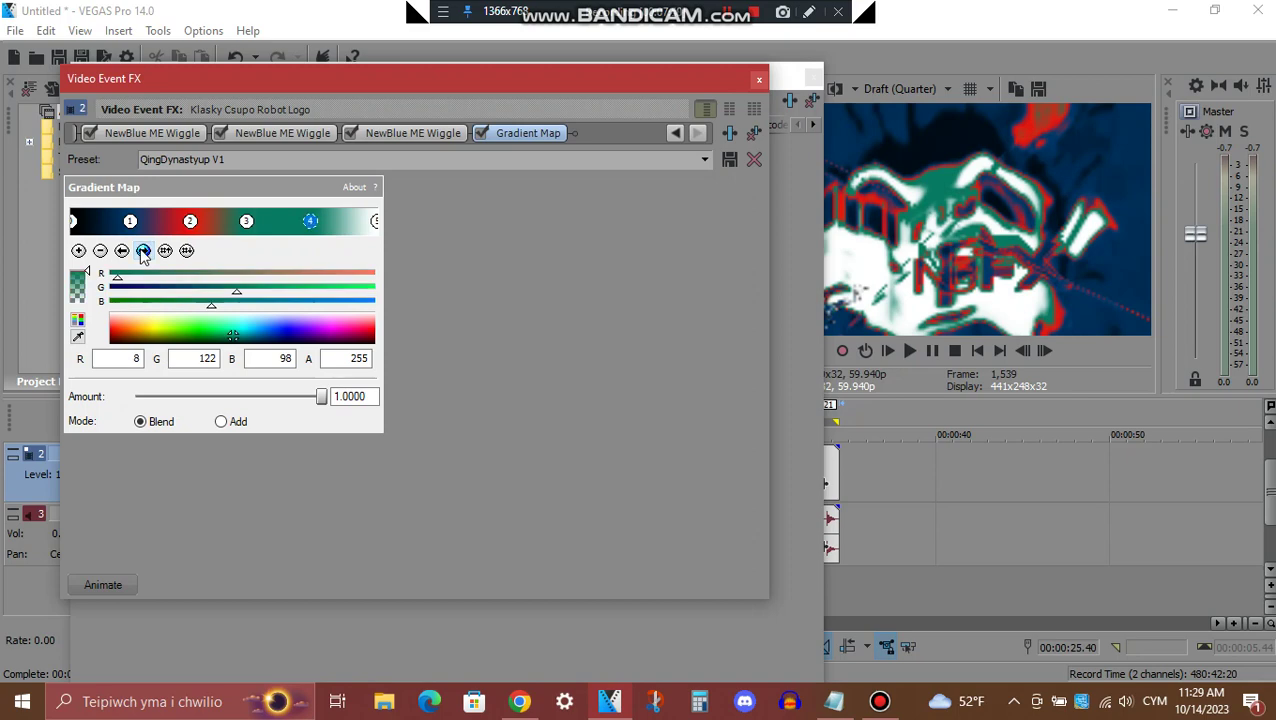
click(143, 251)
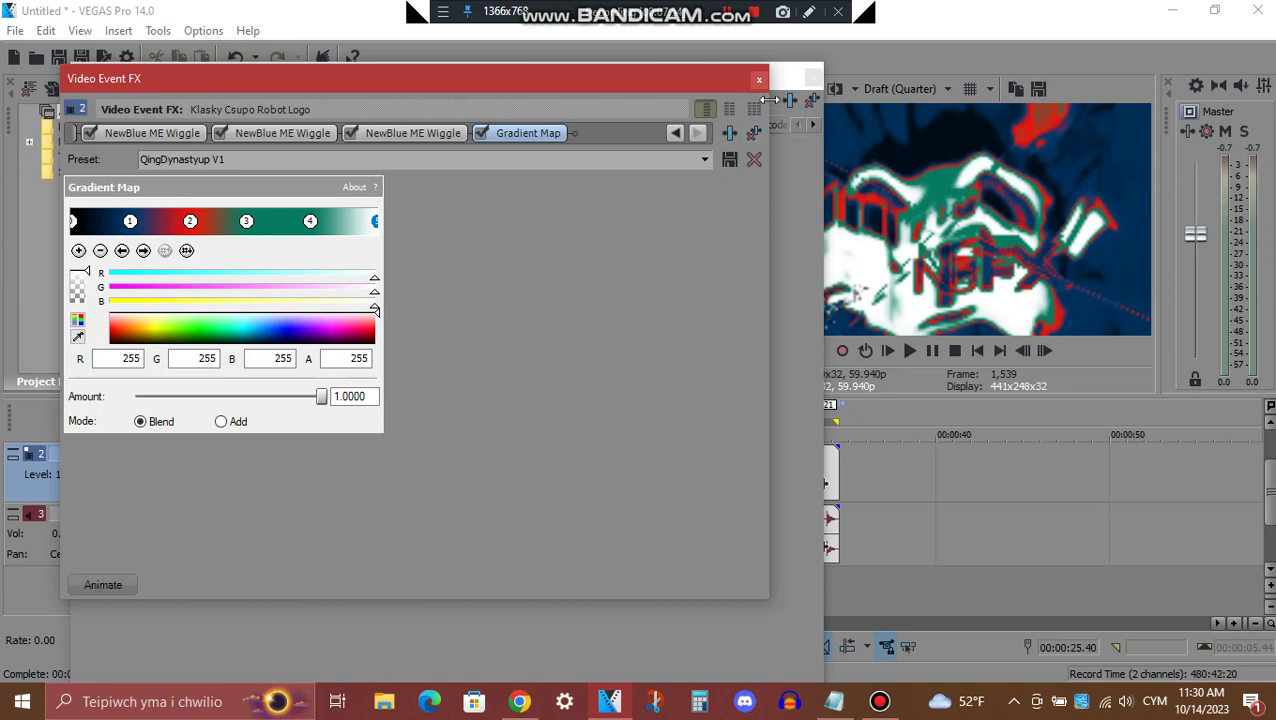
- Examine the blue, green and red clip's audio effects from ExpressFX Flange/Wah-Wah through Chorus, Amplitude Modulation and tb_grumblebum to IO/Phaser
click(786, 271)
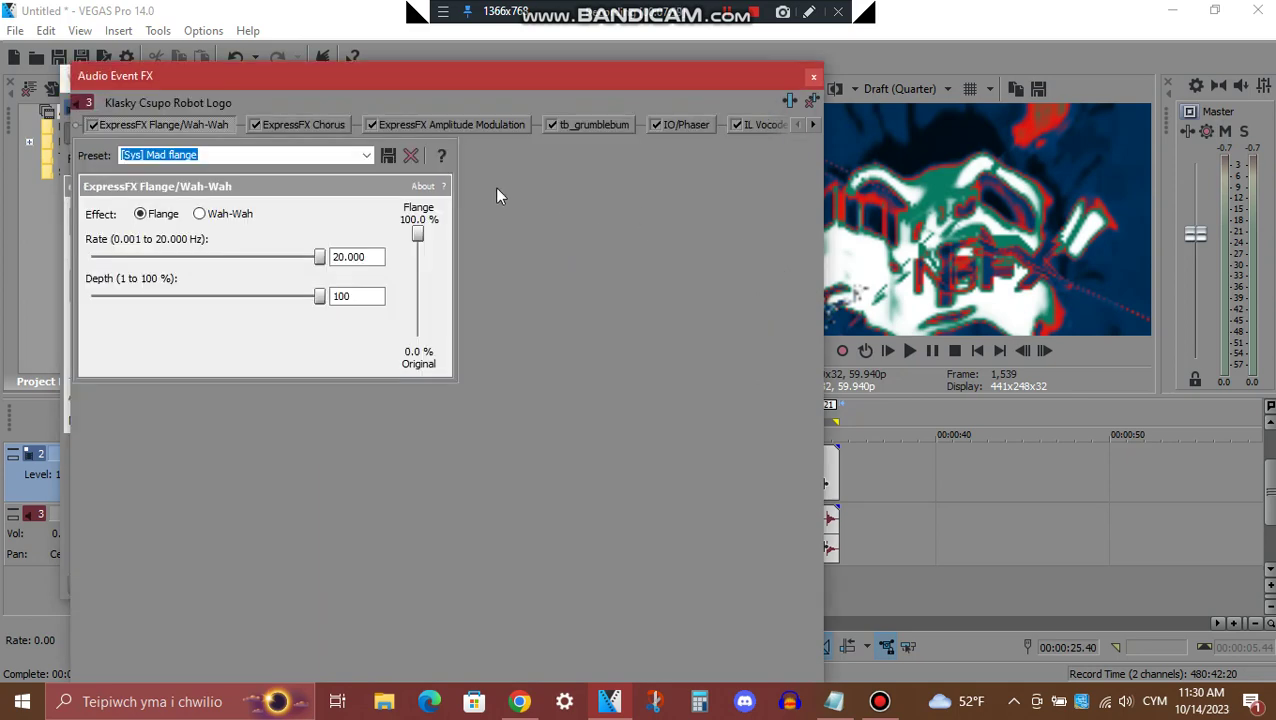
click(315, 121)
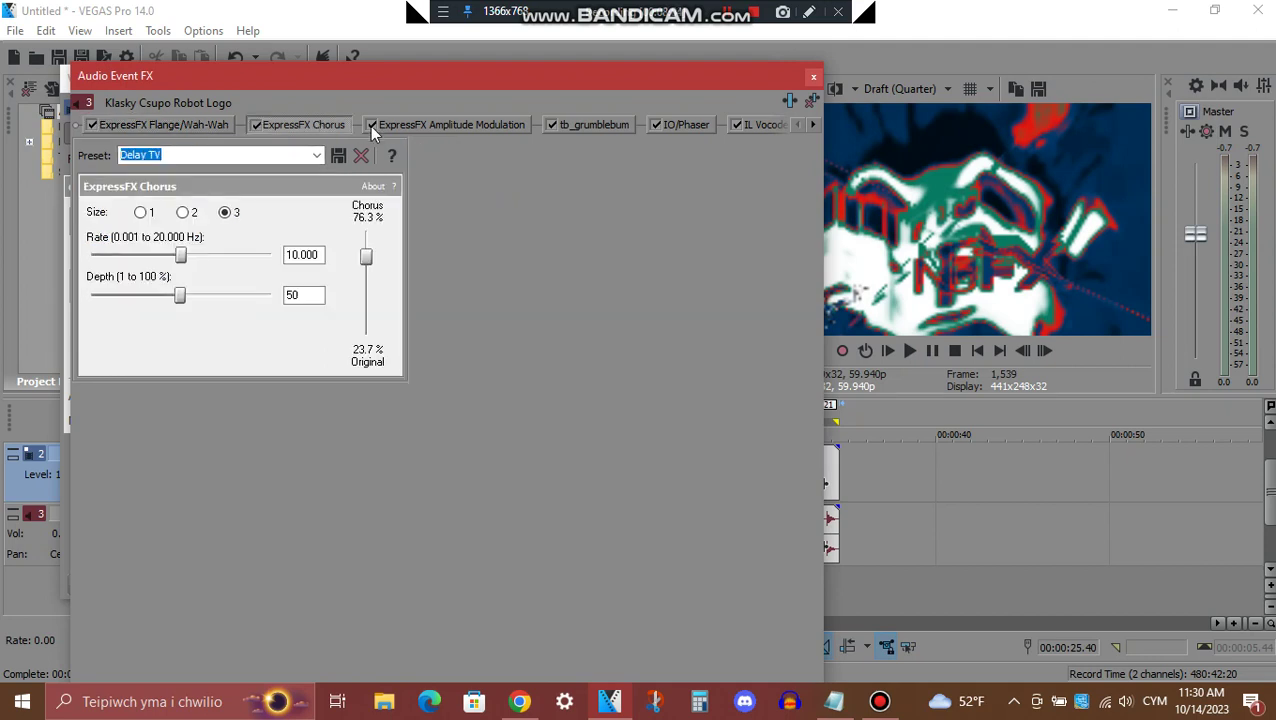
click(471, 123)
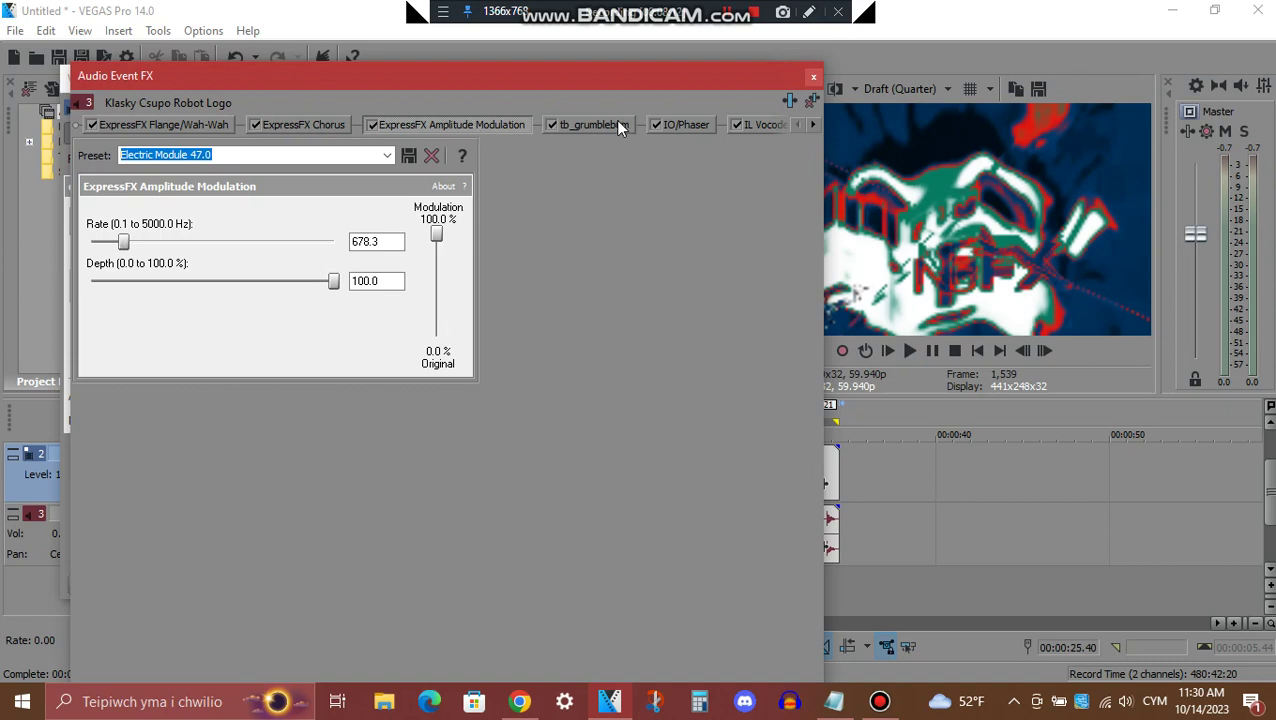
click(811, 124)
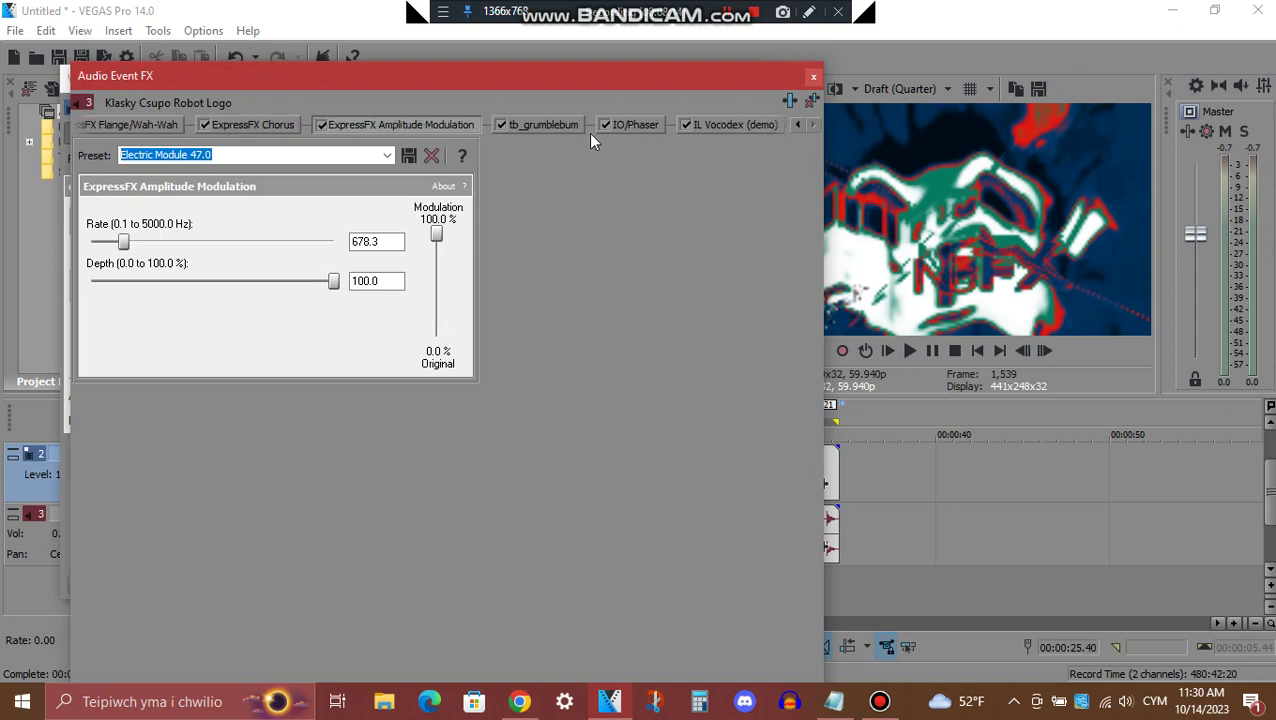
click(551, 123)
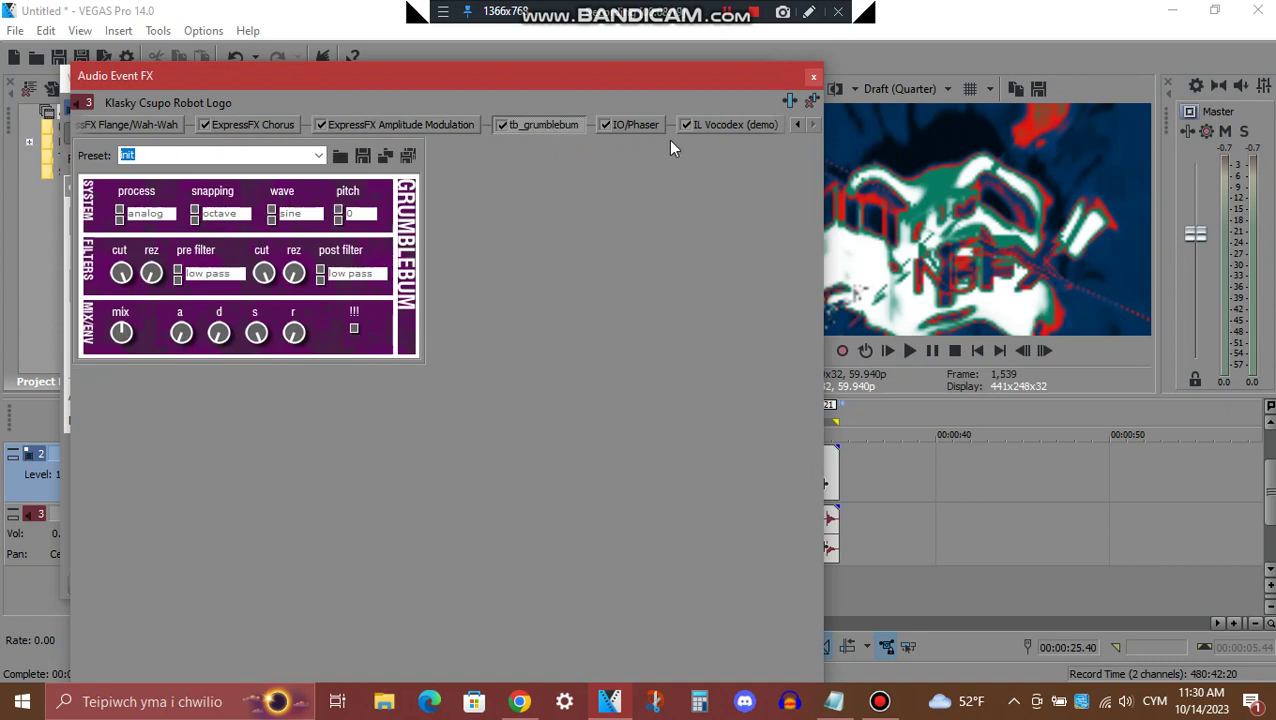
click(647, 123)
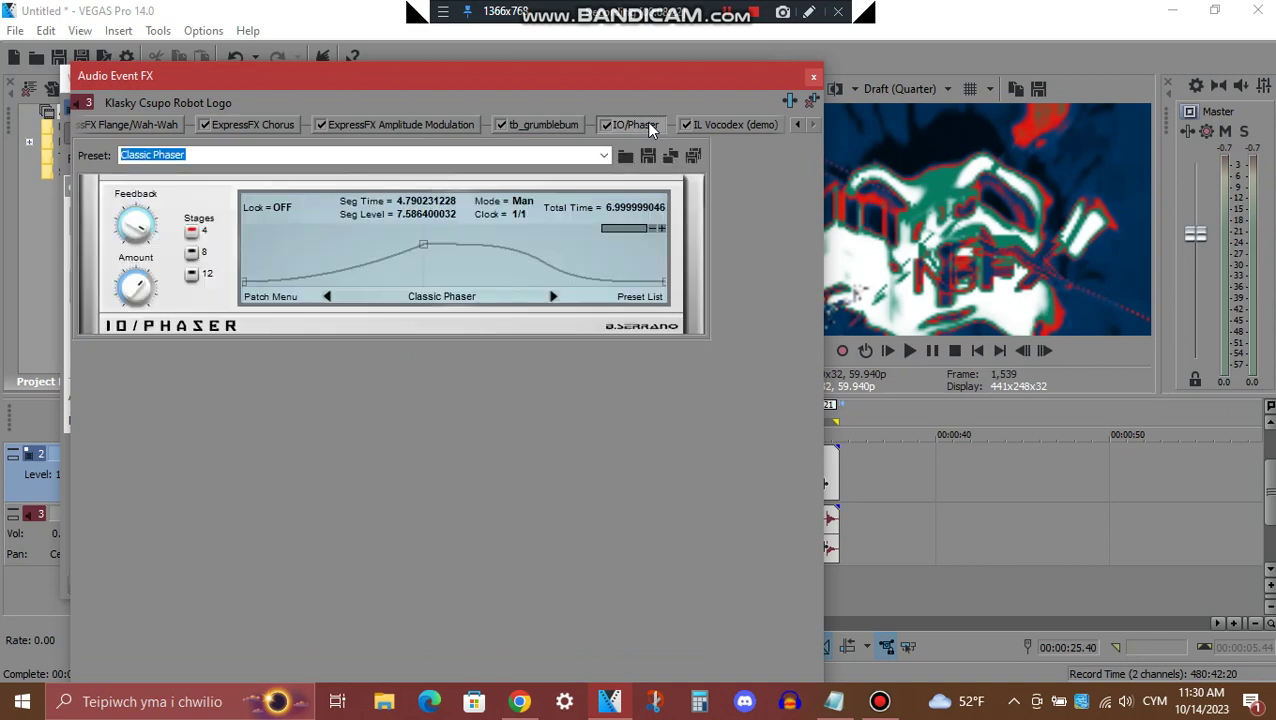
- Examine the blue, green and red clip's IL Vocodex settings, including the lower part of the plug-in
click(735, 123)
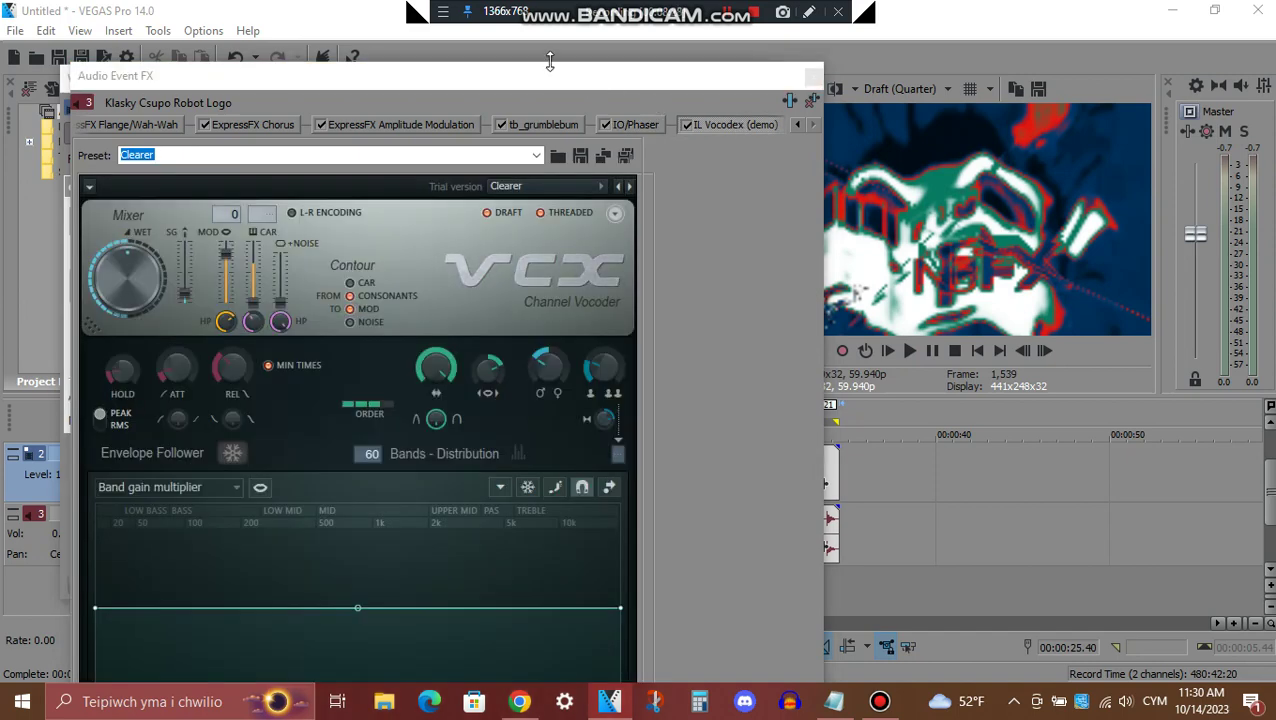
drag(549, 62, 551, 60)
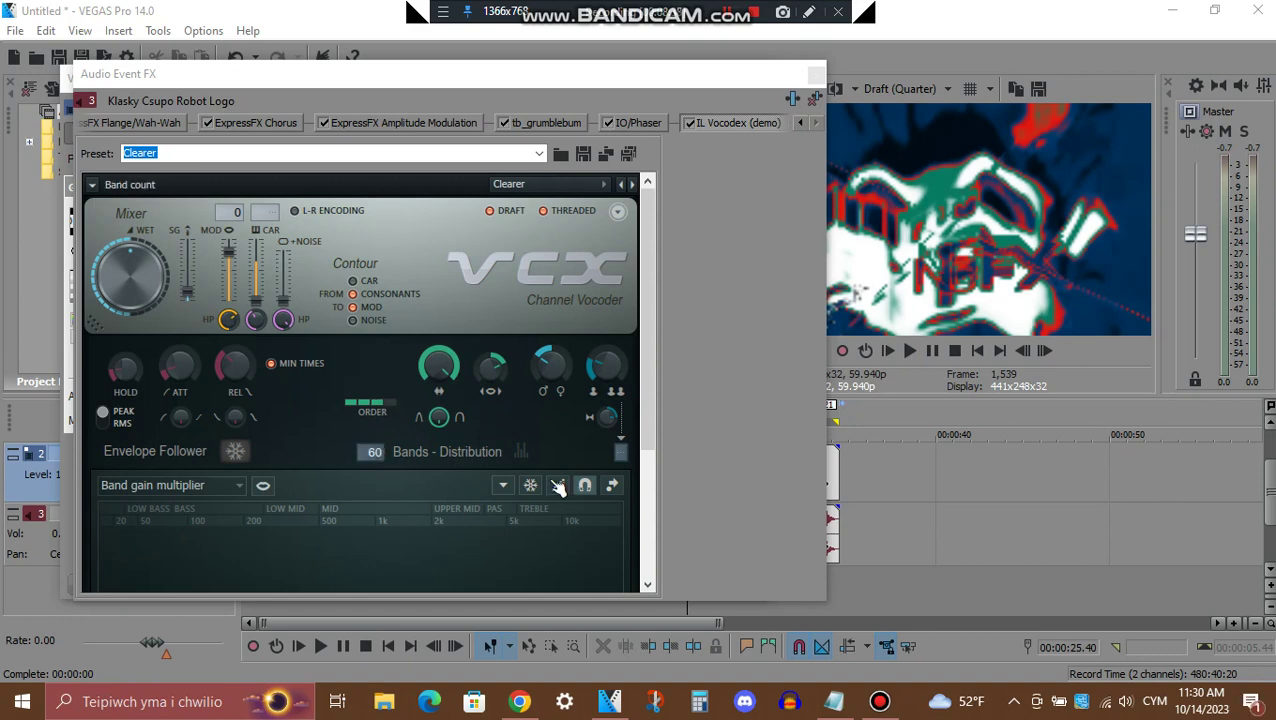
drag(649, 405, 659, 533)
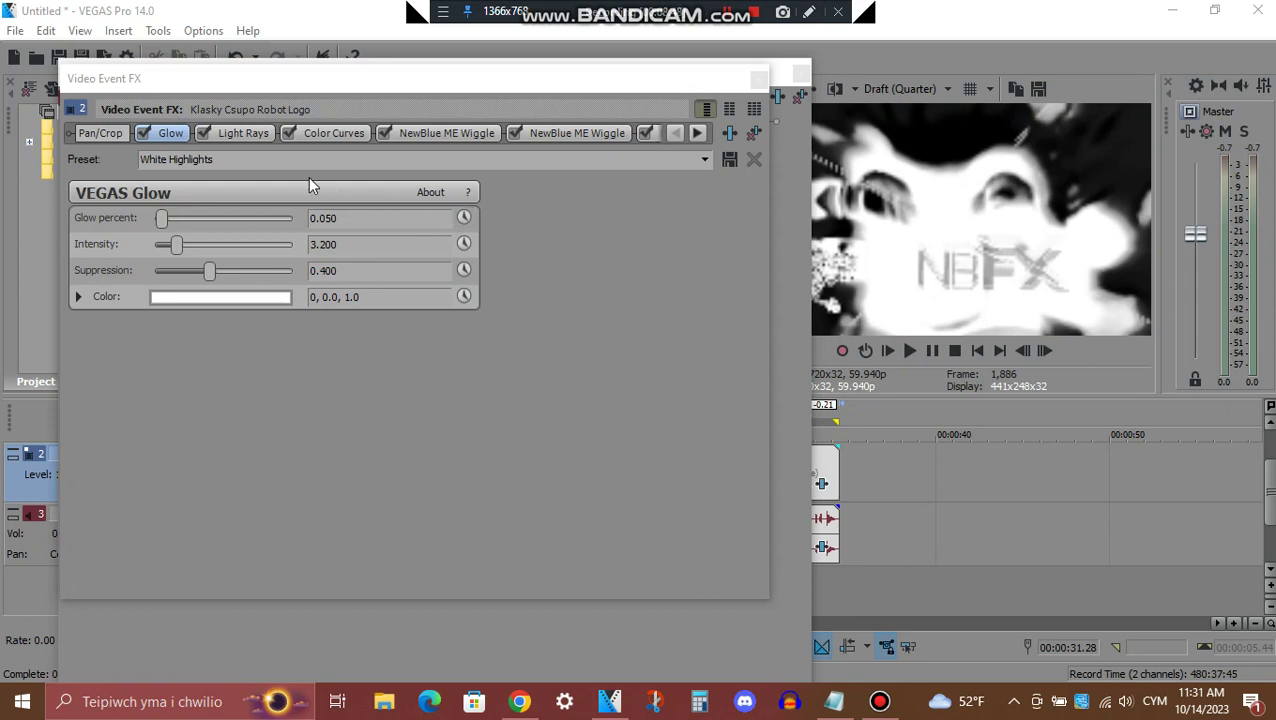
- Examine the Light Rays, Color Curves and three NewBlue ME Wiggle settings in the black-and-white clip's video effects chain
click(241, 133)
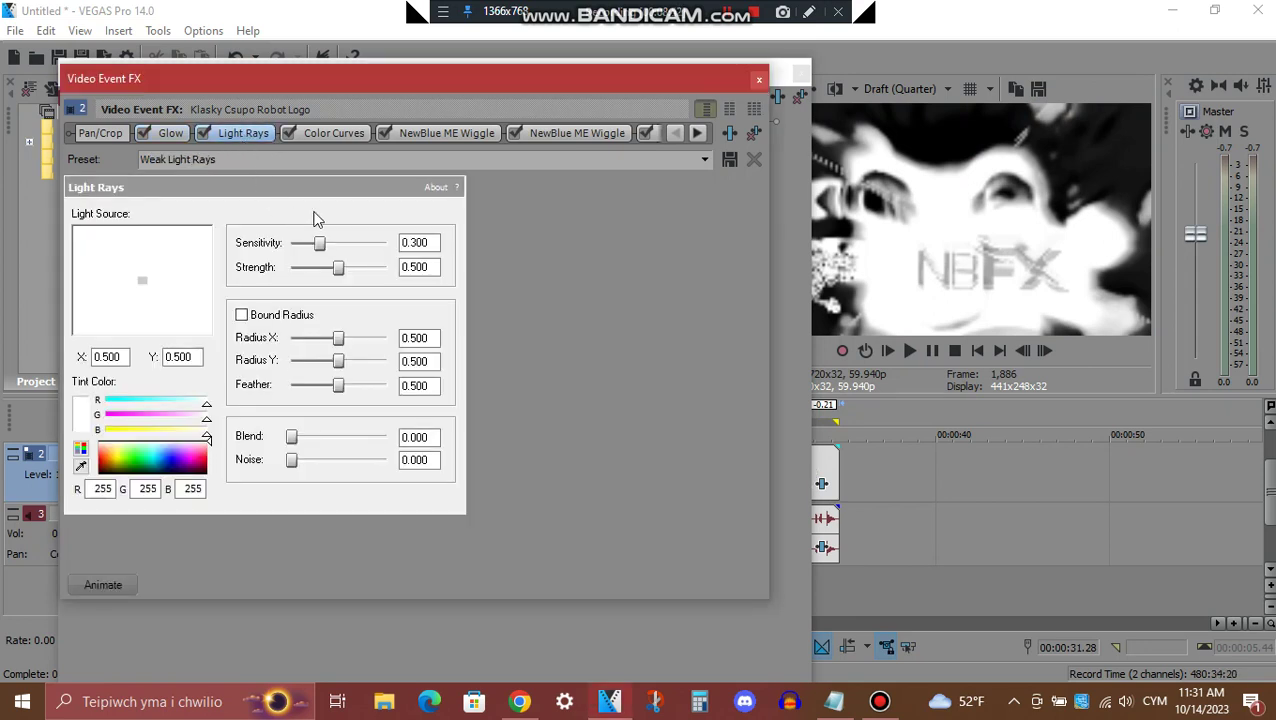
click(351, 134)
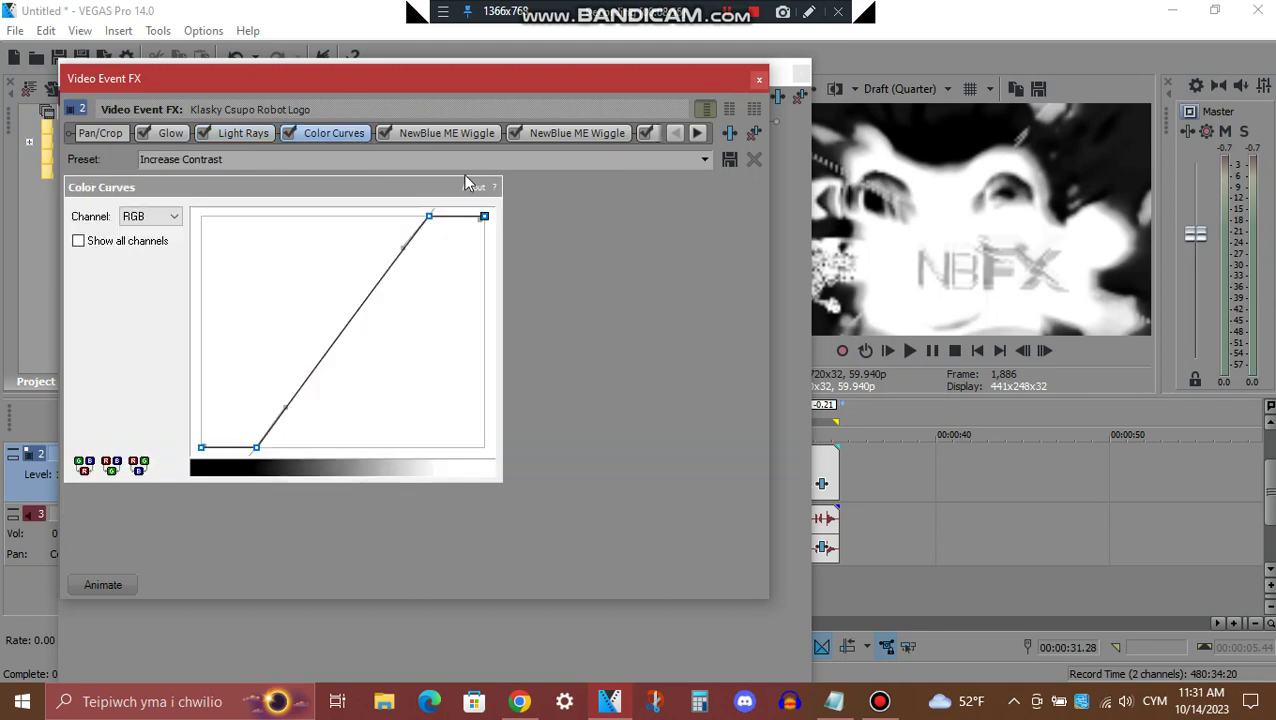
click(480, 138)
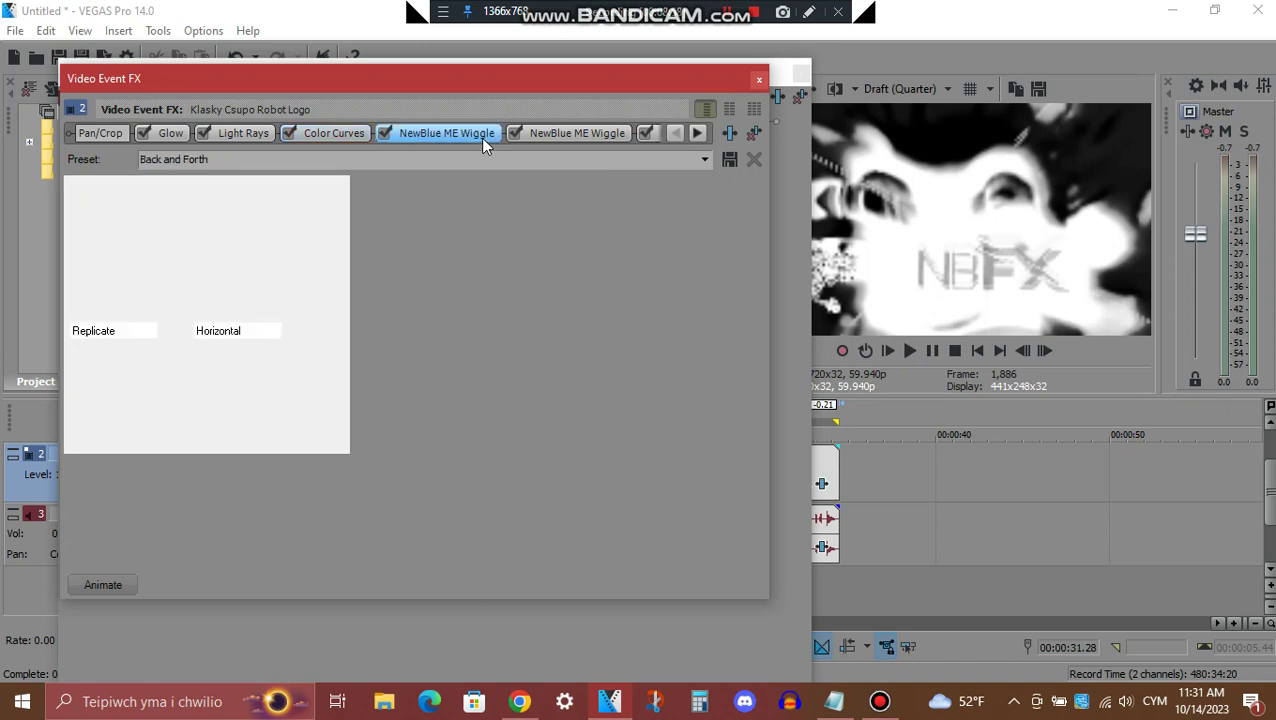
click(697, 133)
click(697, 133)
click(697, 133)
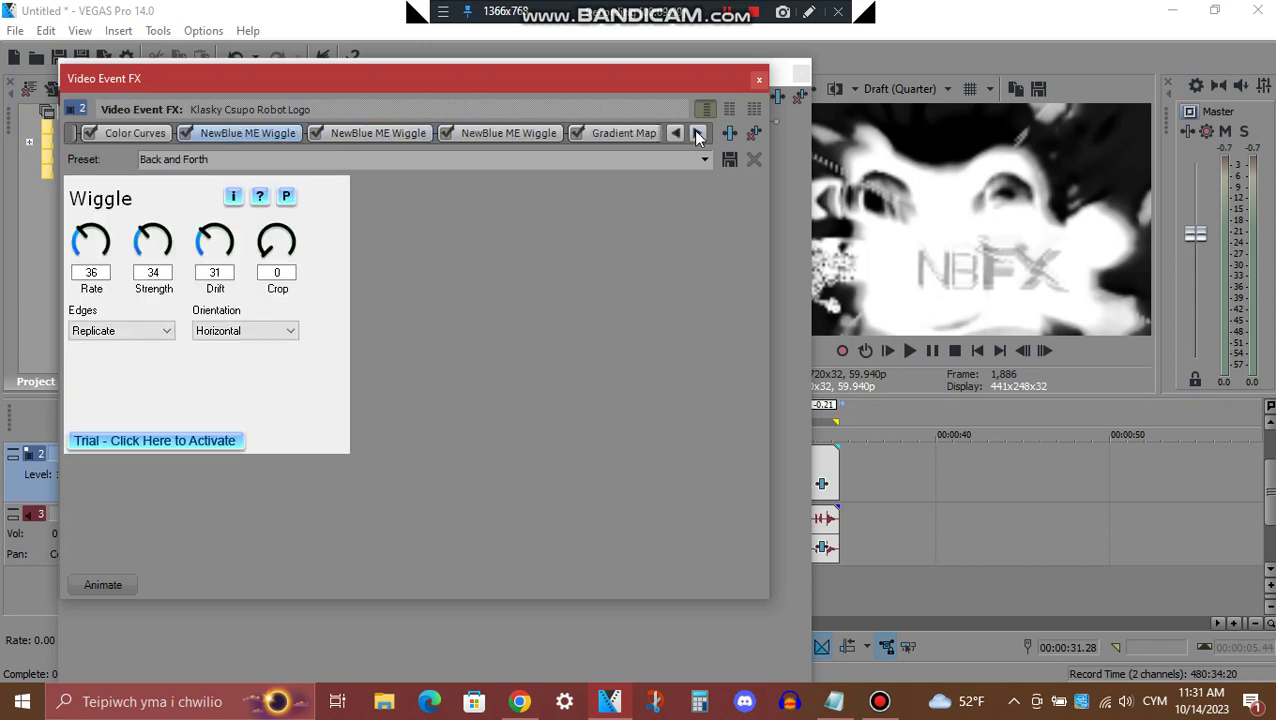
click(697, 133)
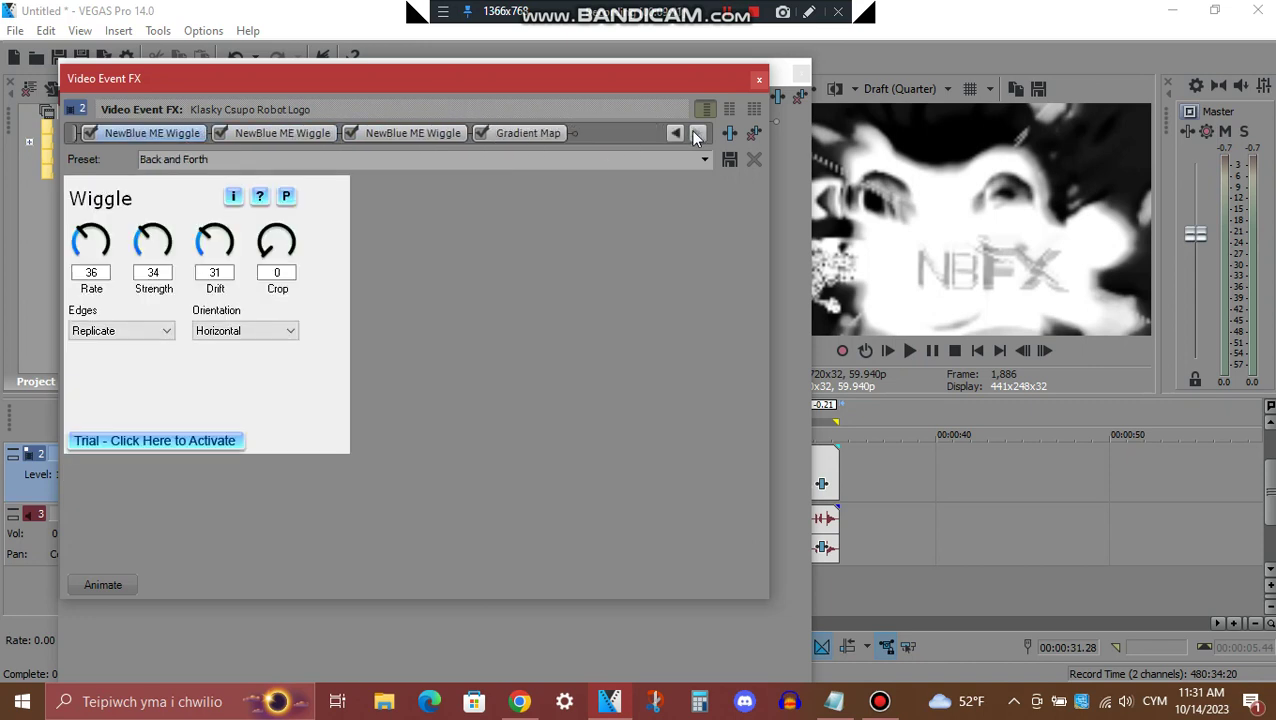
click(280, 137)
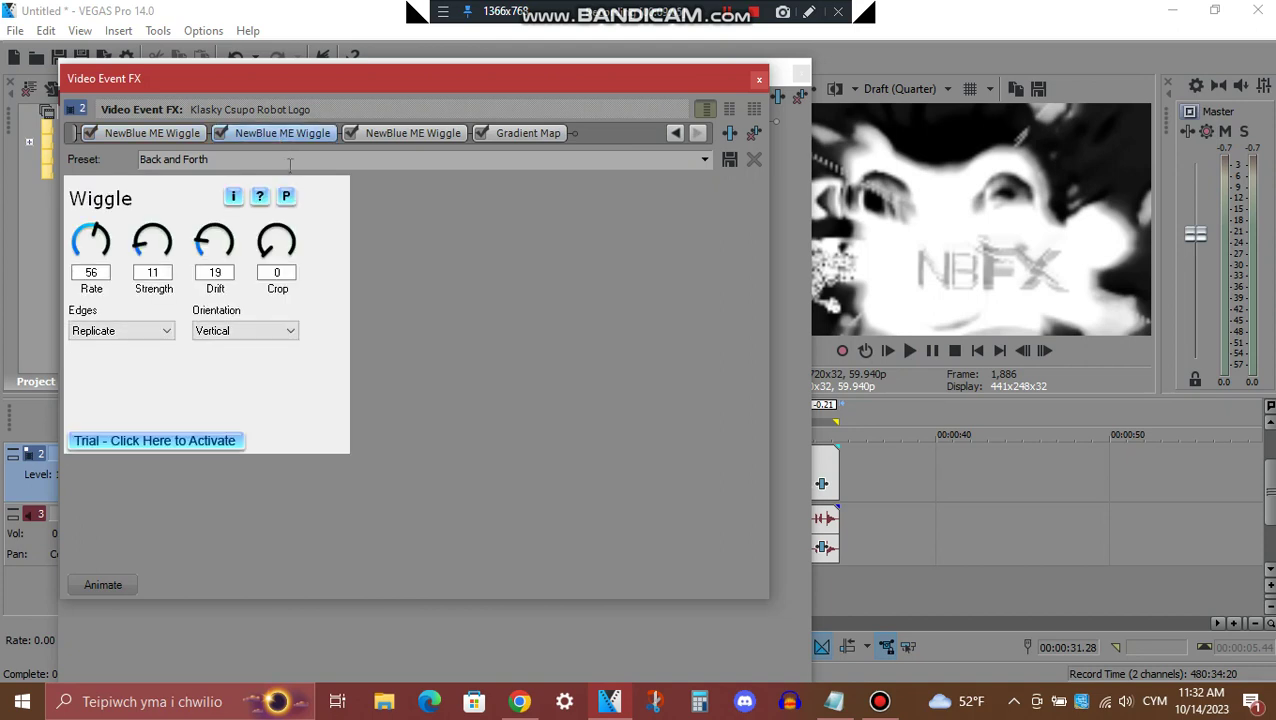
click(437, 133)
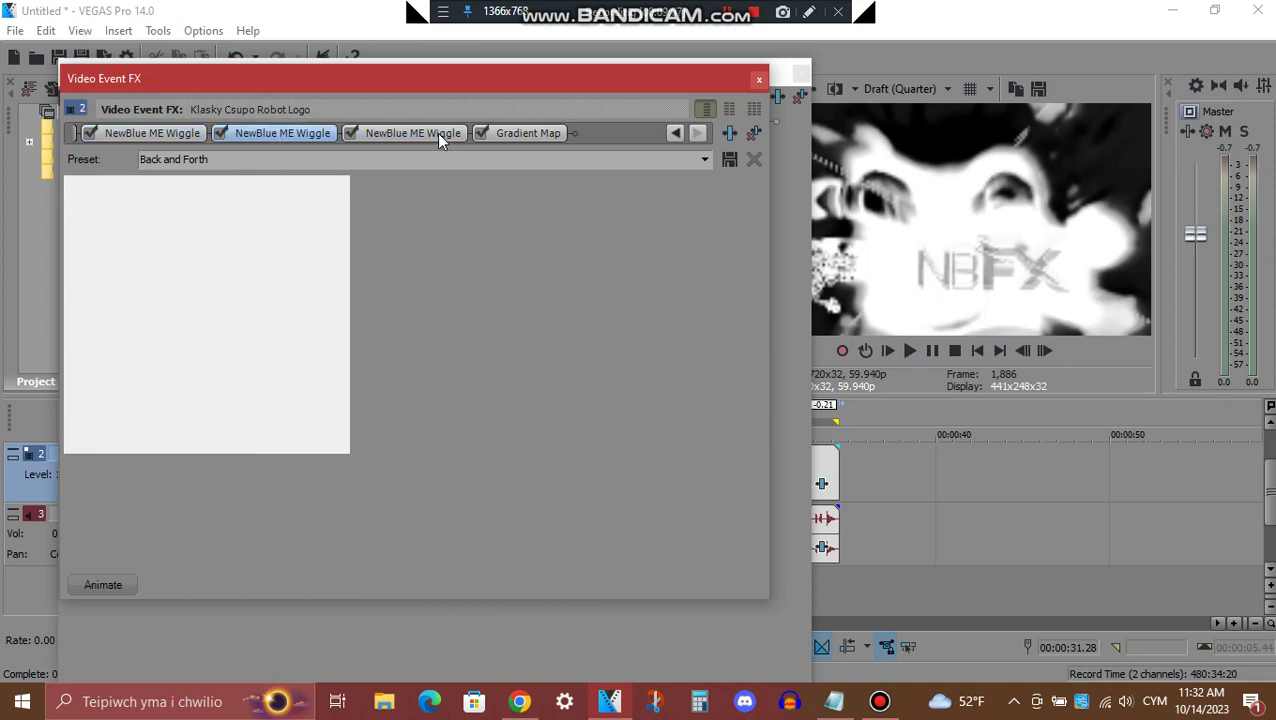
- Examine the black-and-white clip's Gradient Map, stepping through the colours of control points 0 to 4
click(547, 133)
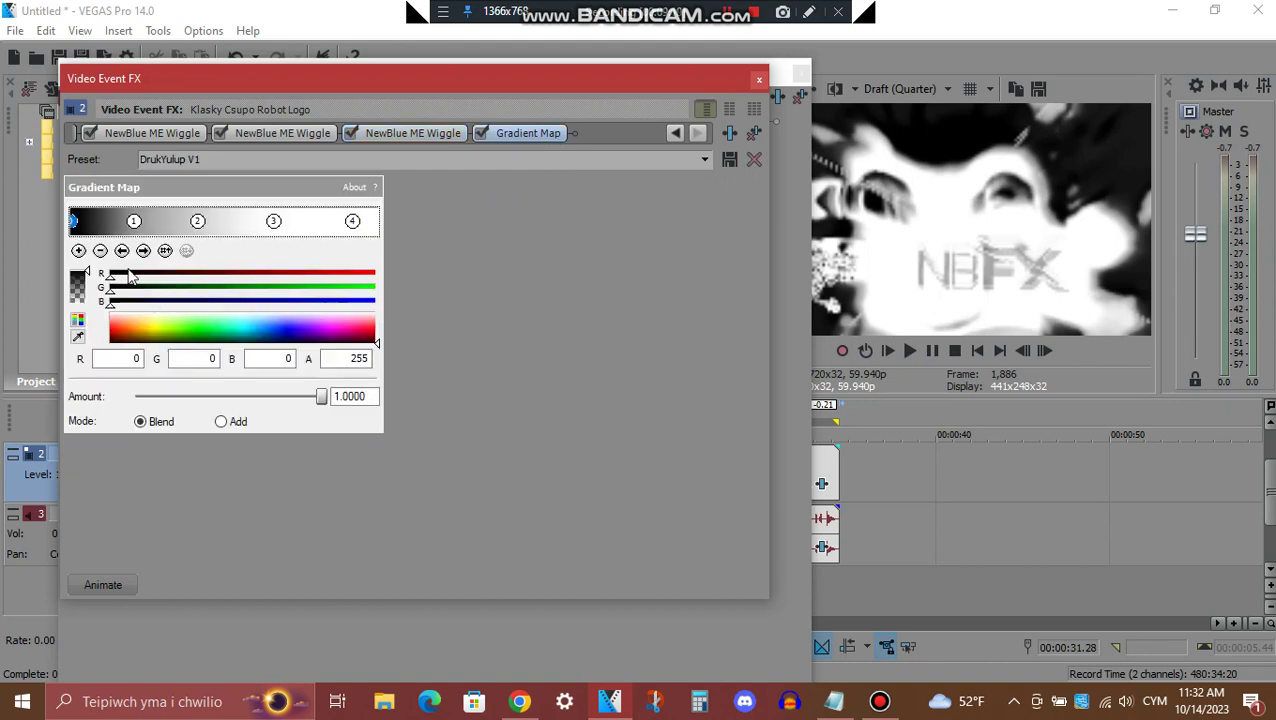
click(143, 251)
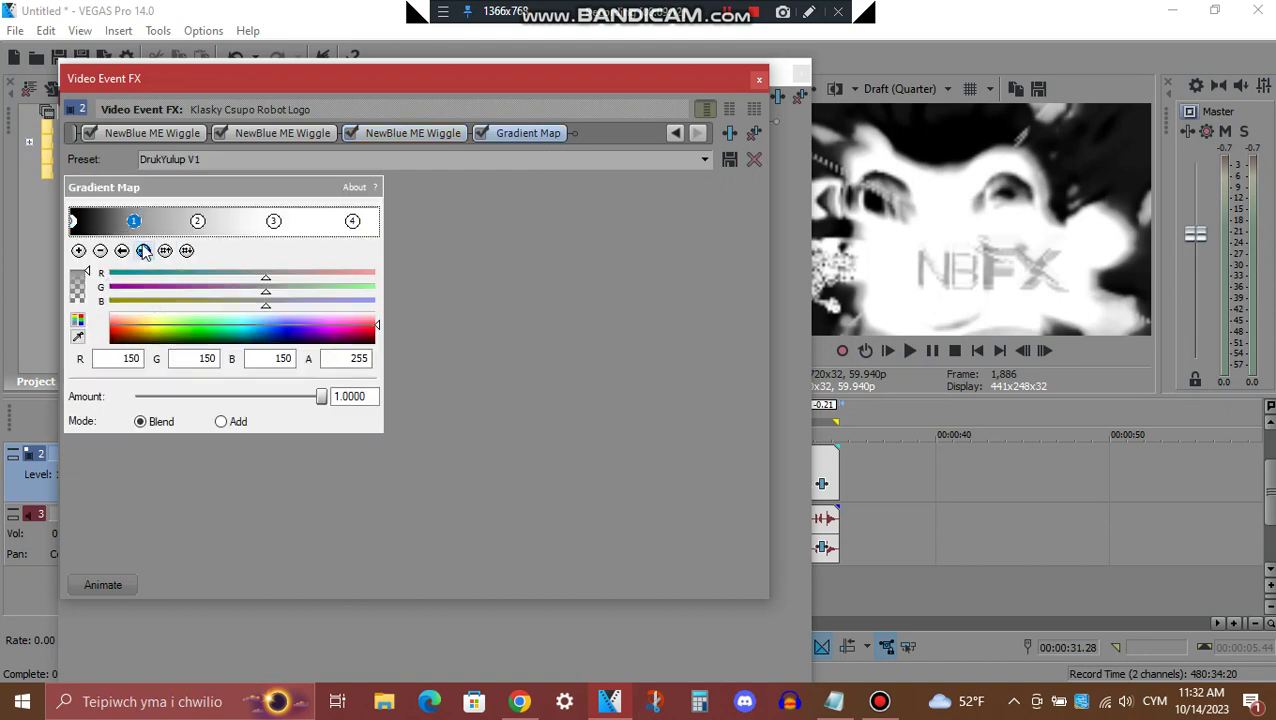
click(143, 251)
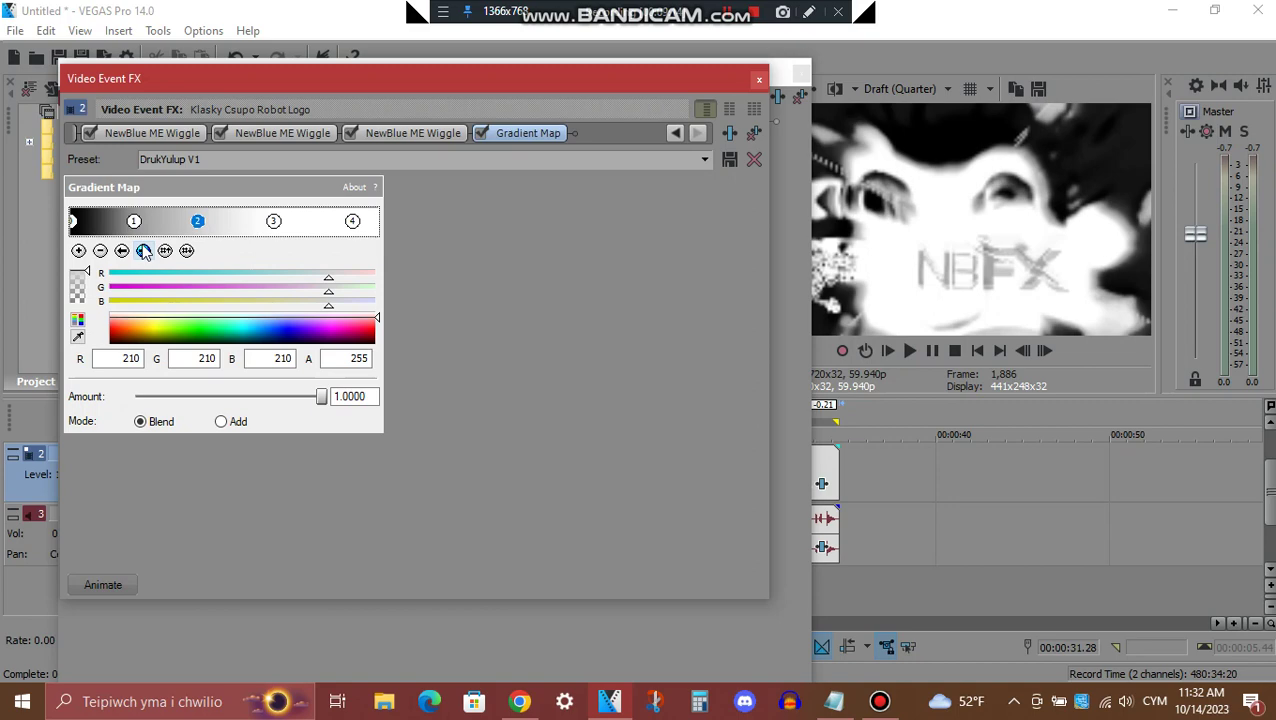
click(143, 251)
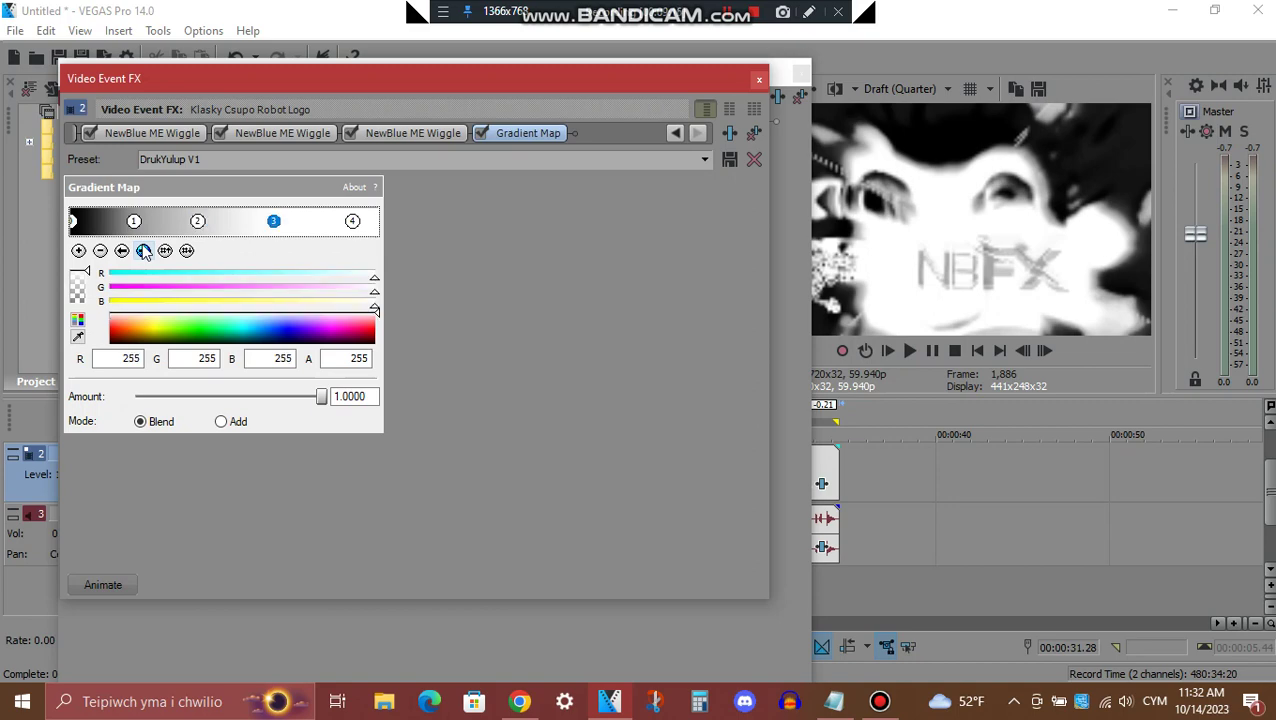
click(143, 251)
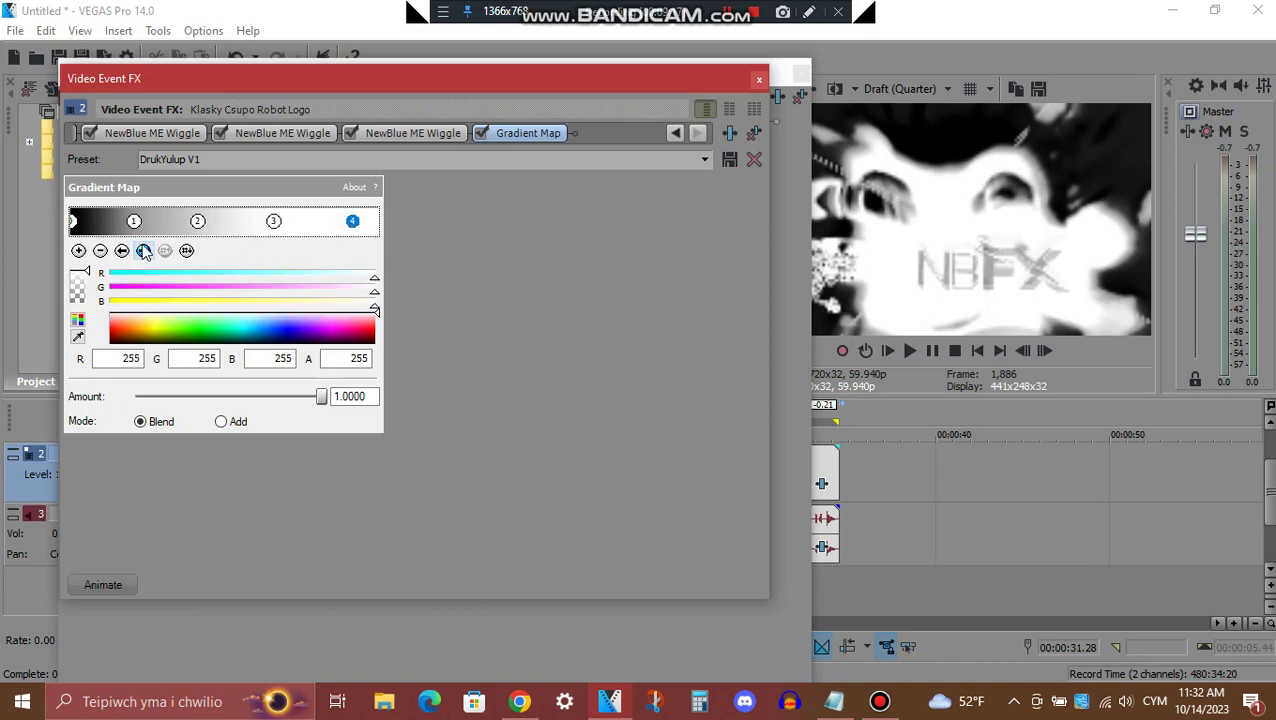
- Examine the black-and-white clip's audio effects from ExpressFX Amplitude Modulation through Chorus, Orange Vocoder and IO/Phaser to tb_grumblebum
click(779, 275)
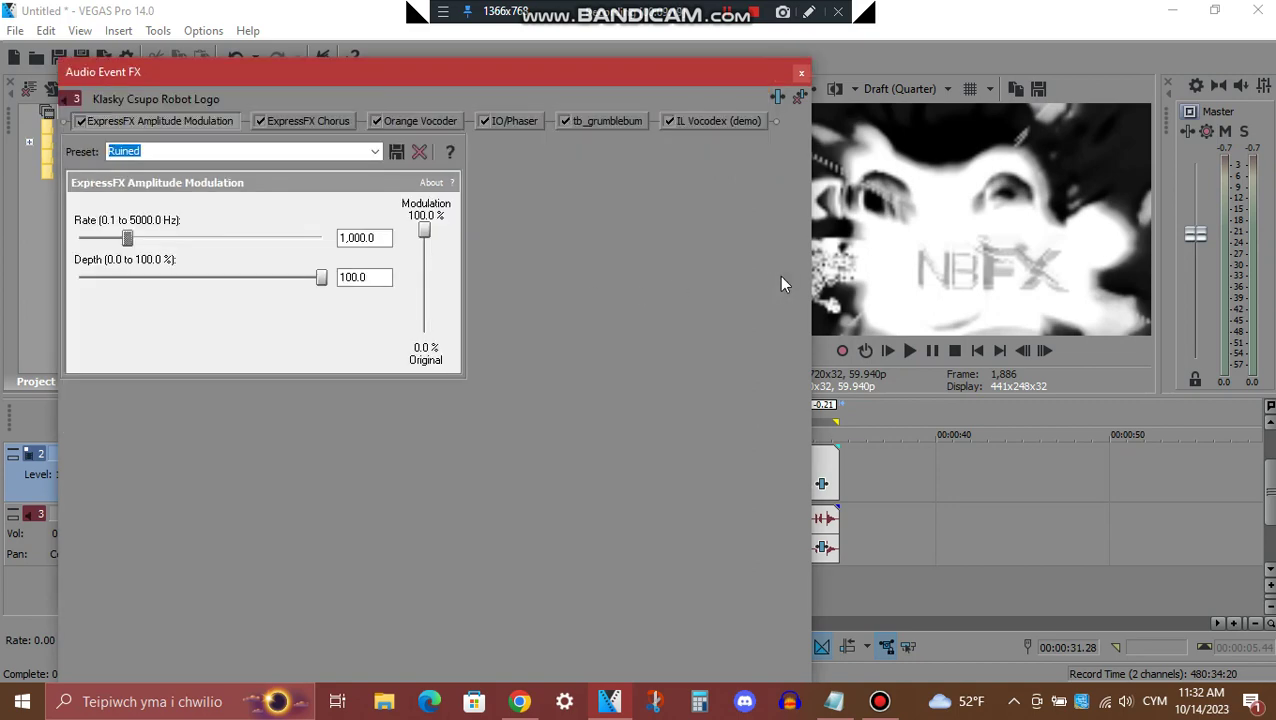
click(340, 122)
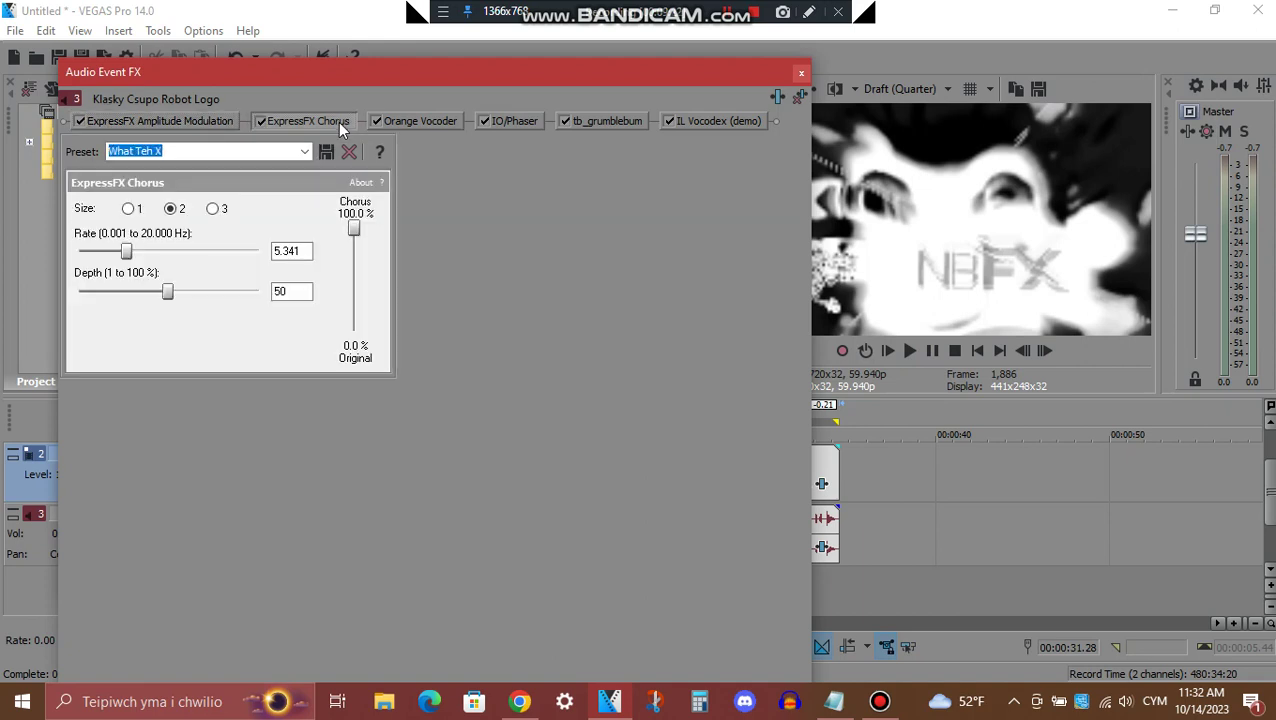
click(443, 120)
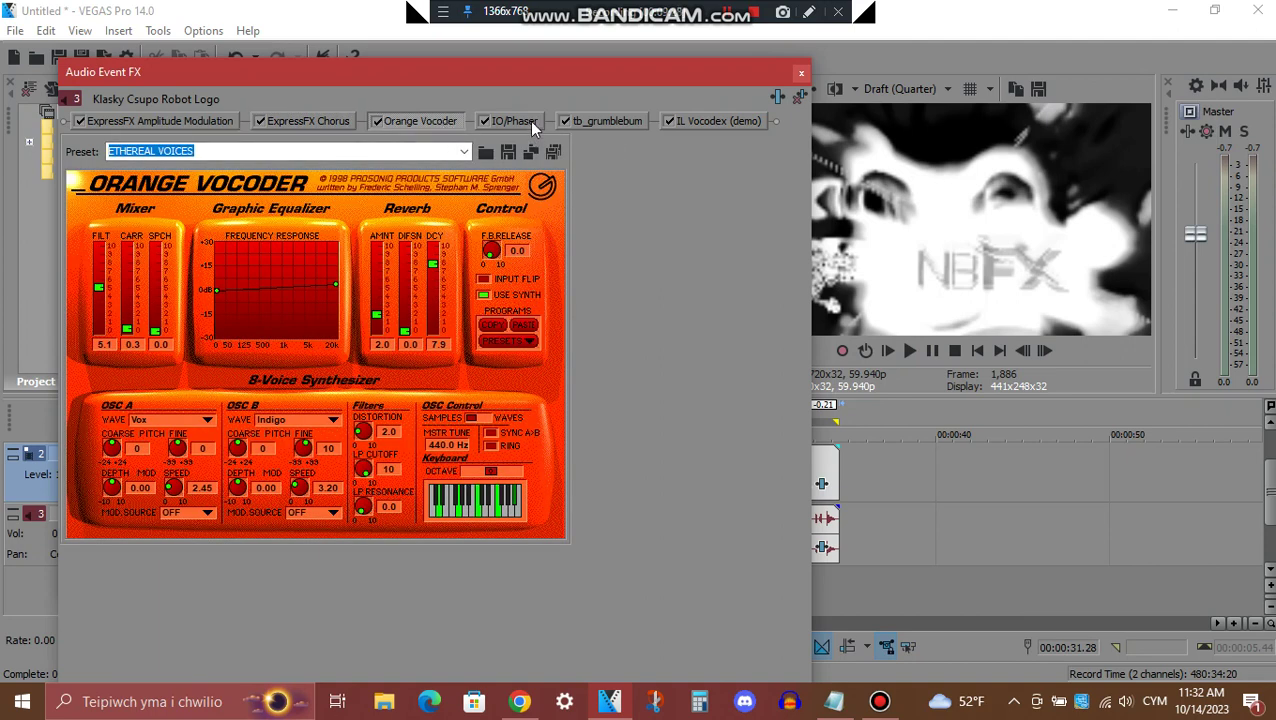
click(531, 122)
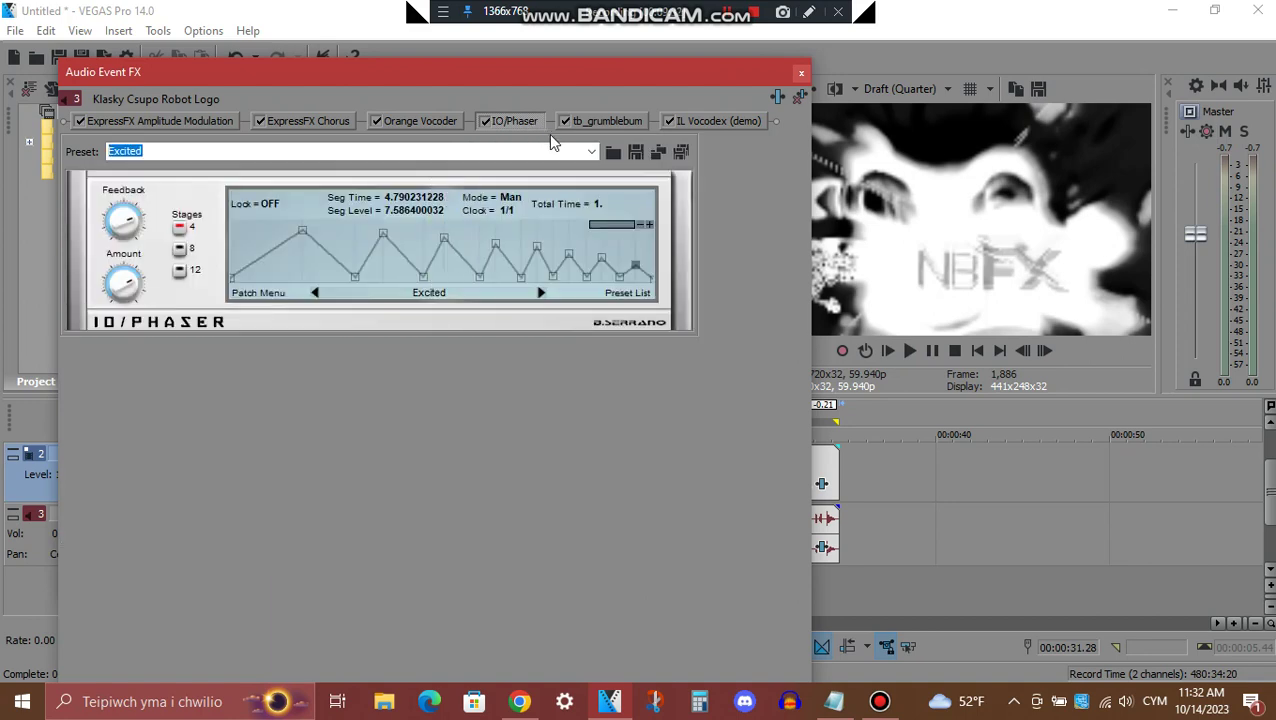
click(618, 123)
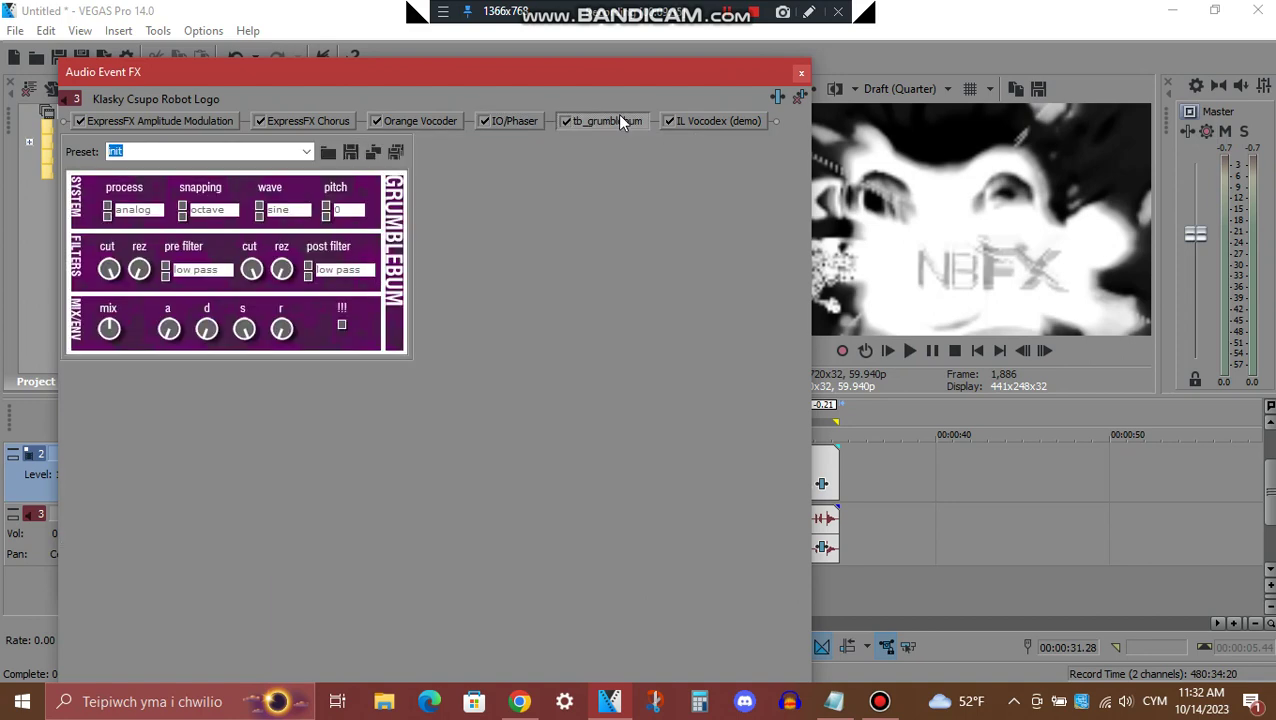
- Examine the black-and-white clip's IL Vocodex settings, down to the band gain curve and keyboard
click(718, 120)
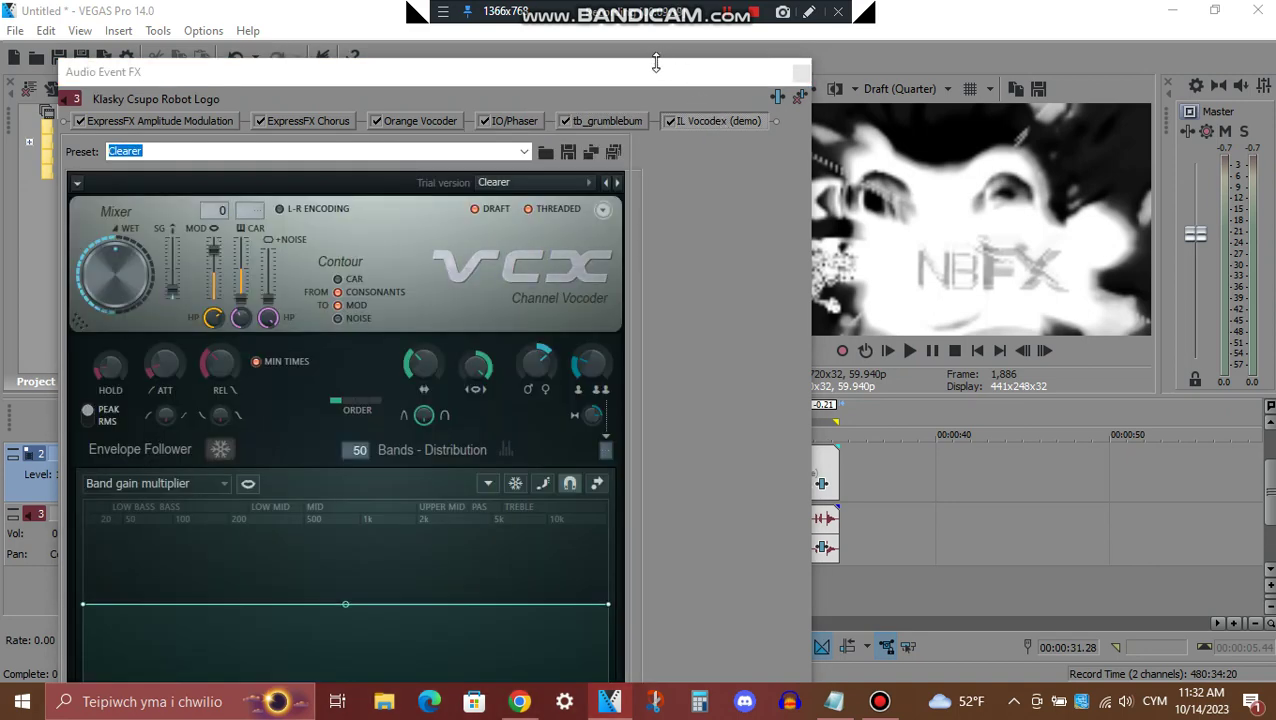
mouse_move(660, 60)
mouse_down()
mouse_move(668, 180)
mouse_move(661, 80)
mouse_up()
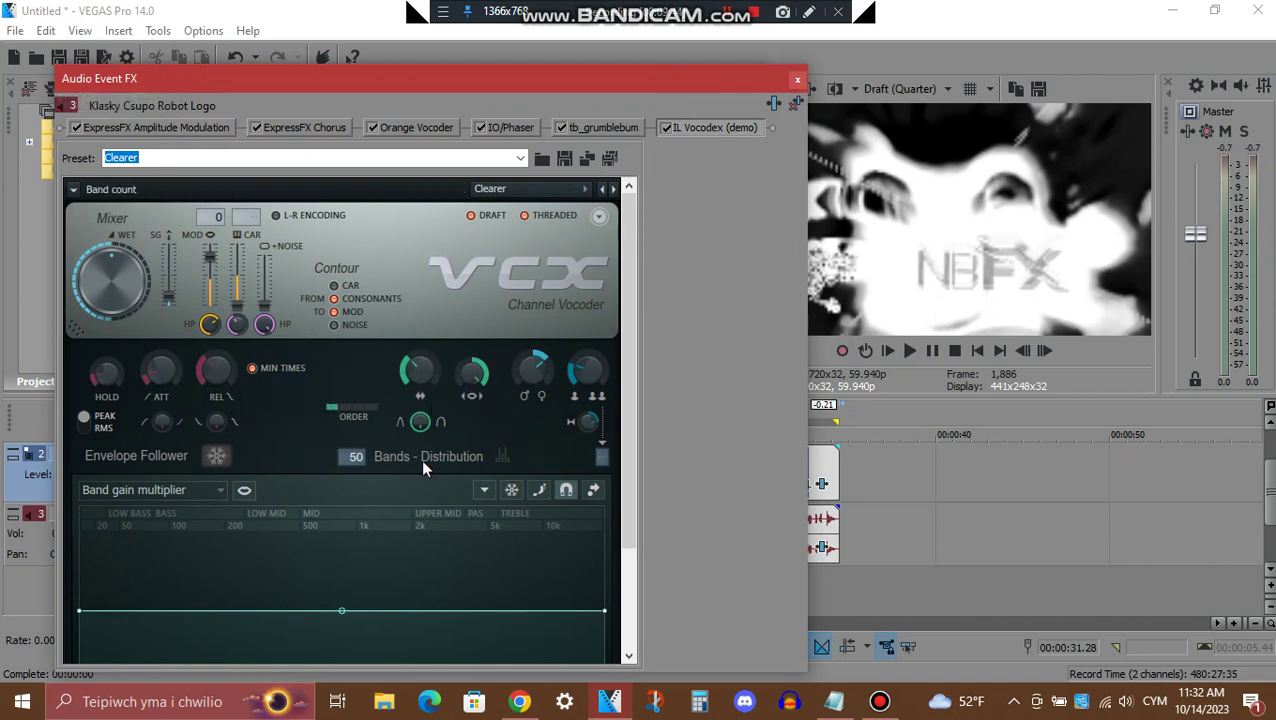
drag(630, 360, 627, 520)
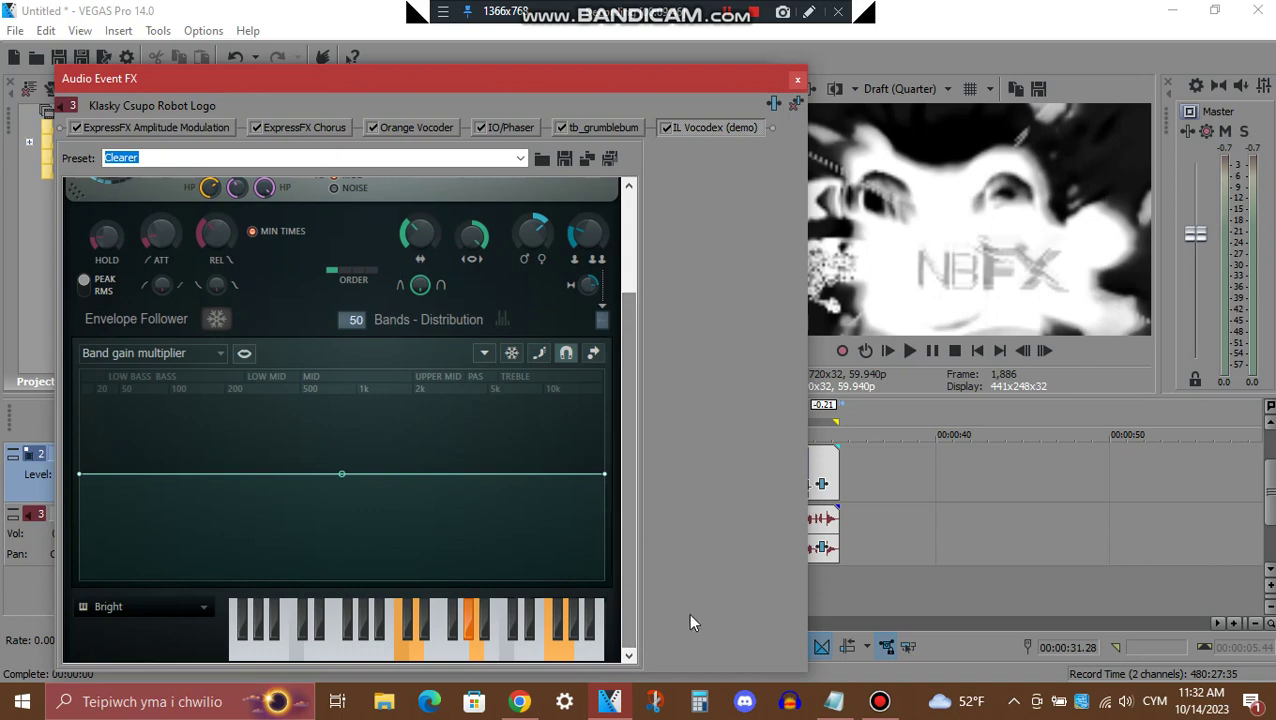